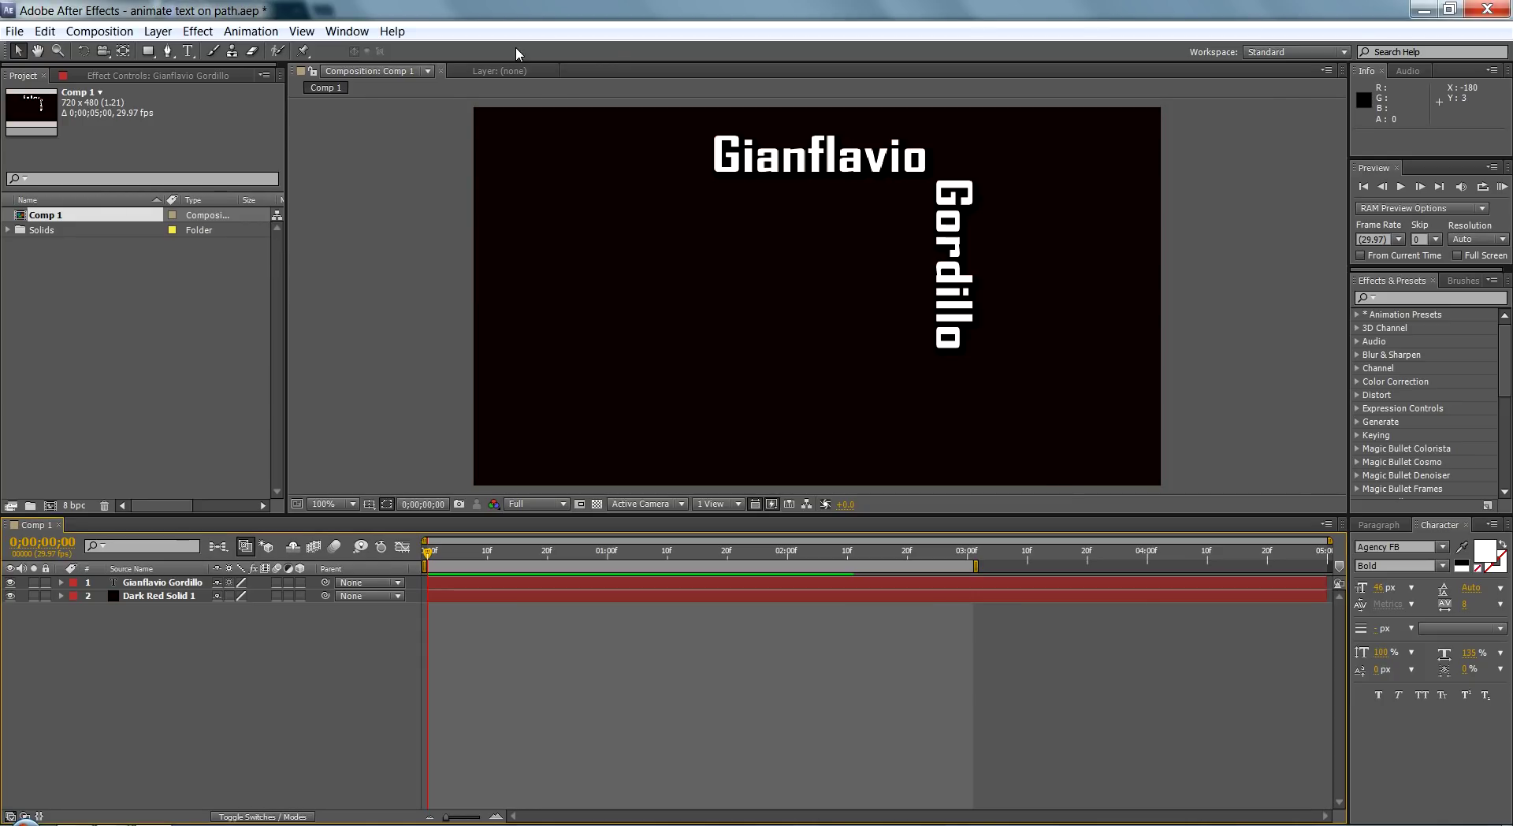
Step: Create a 720×480 NTSC DV Widescreen composition named 'text' with a black background
{"action": "left_click", "coordinate": [101, 33]}
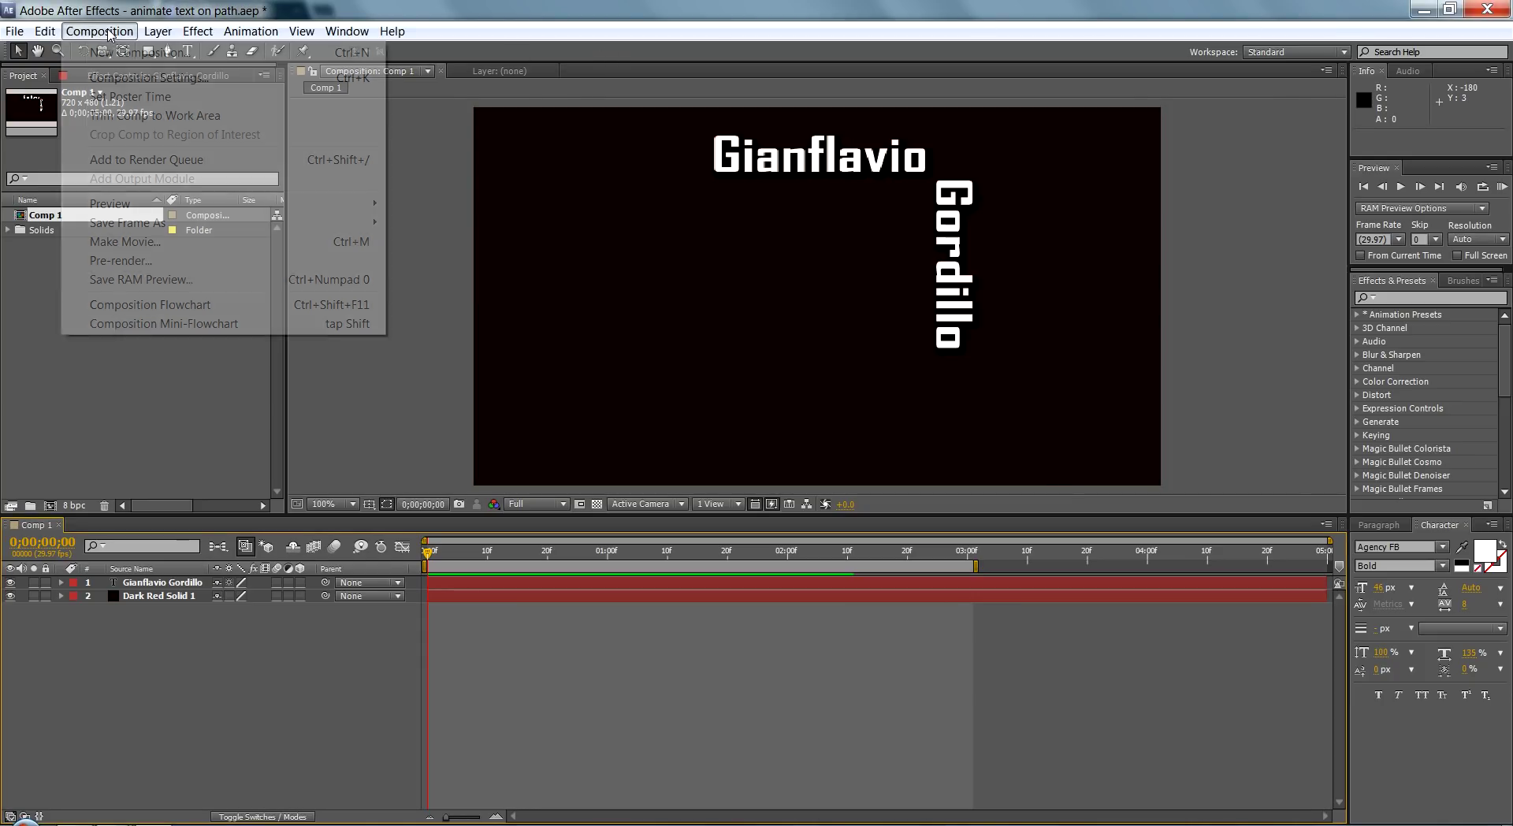
{"action": "left_click", "coordinate": [127, 54]}
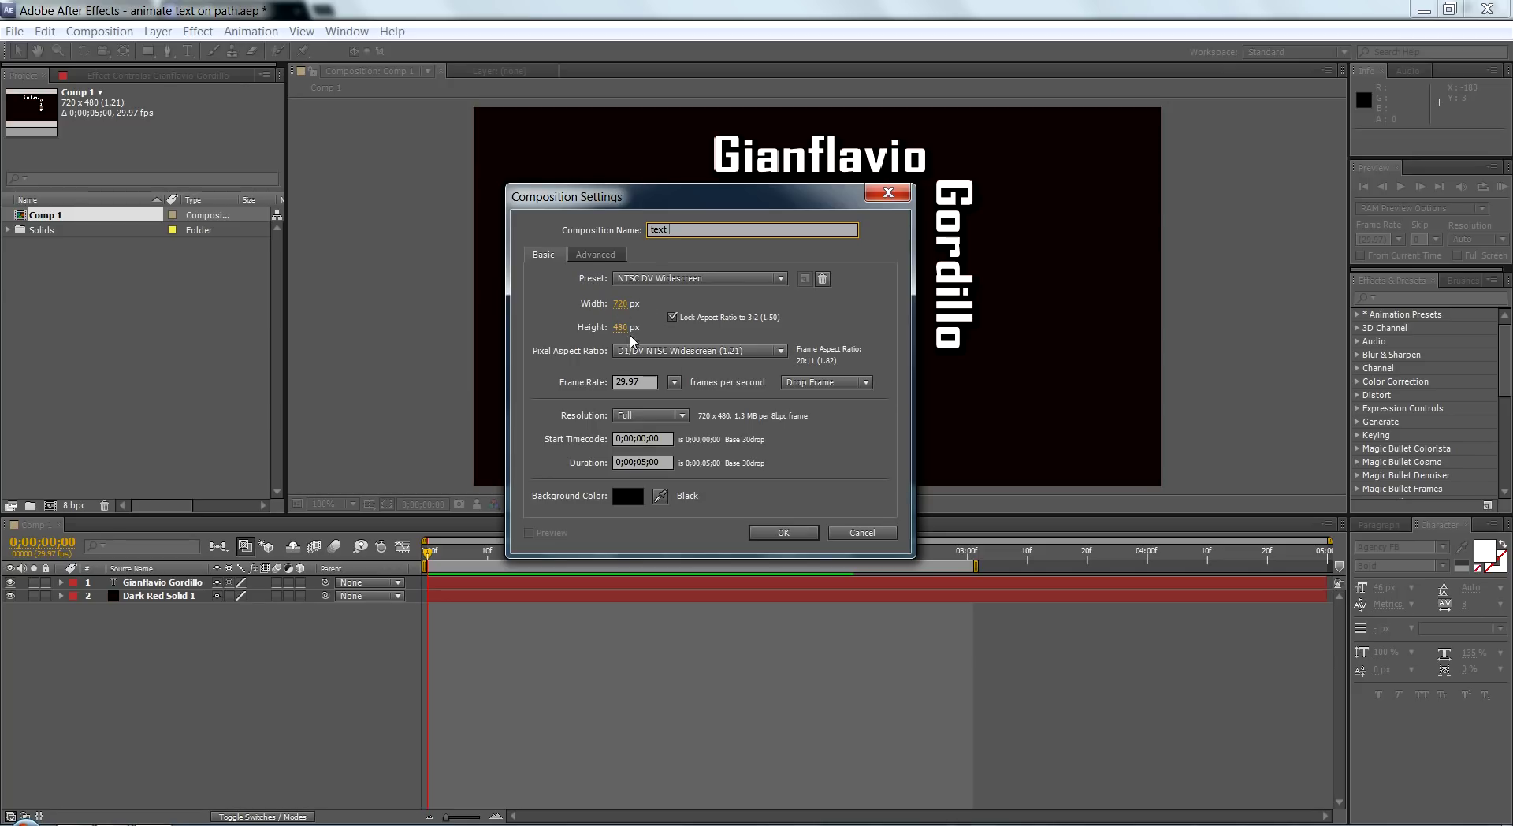
{"action": "left_click", "coordinate": [782, 532]}
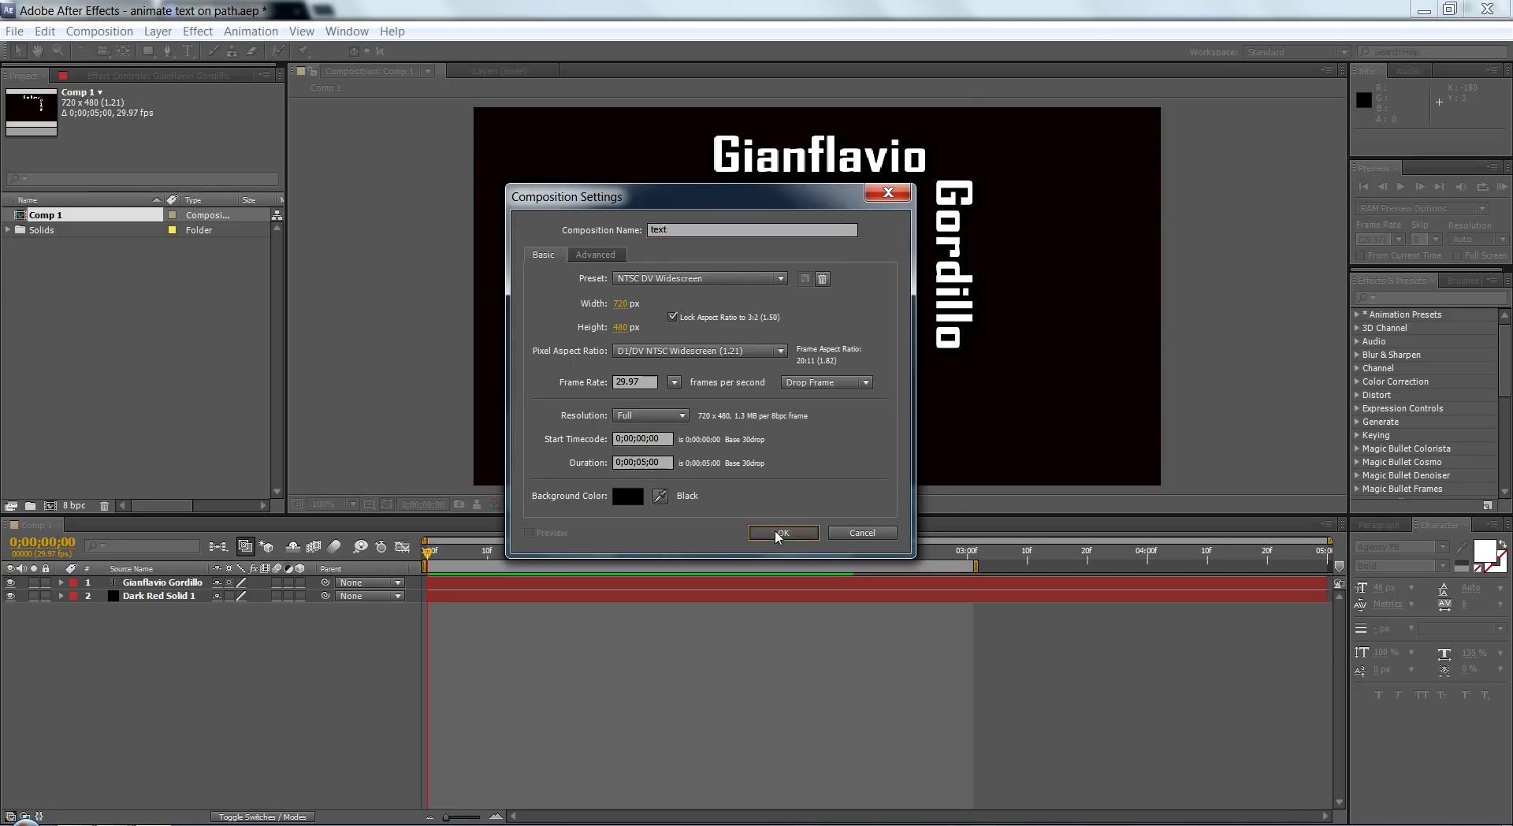
Step: Add a full-frame Deep Royal Blue solid layer (R 0, G 44, B 67) to the composition
{"action": "right_click", "coordinate": [210, 599]}
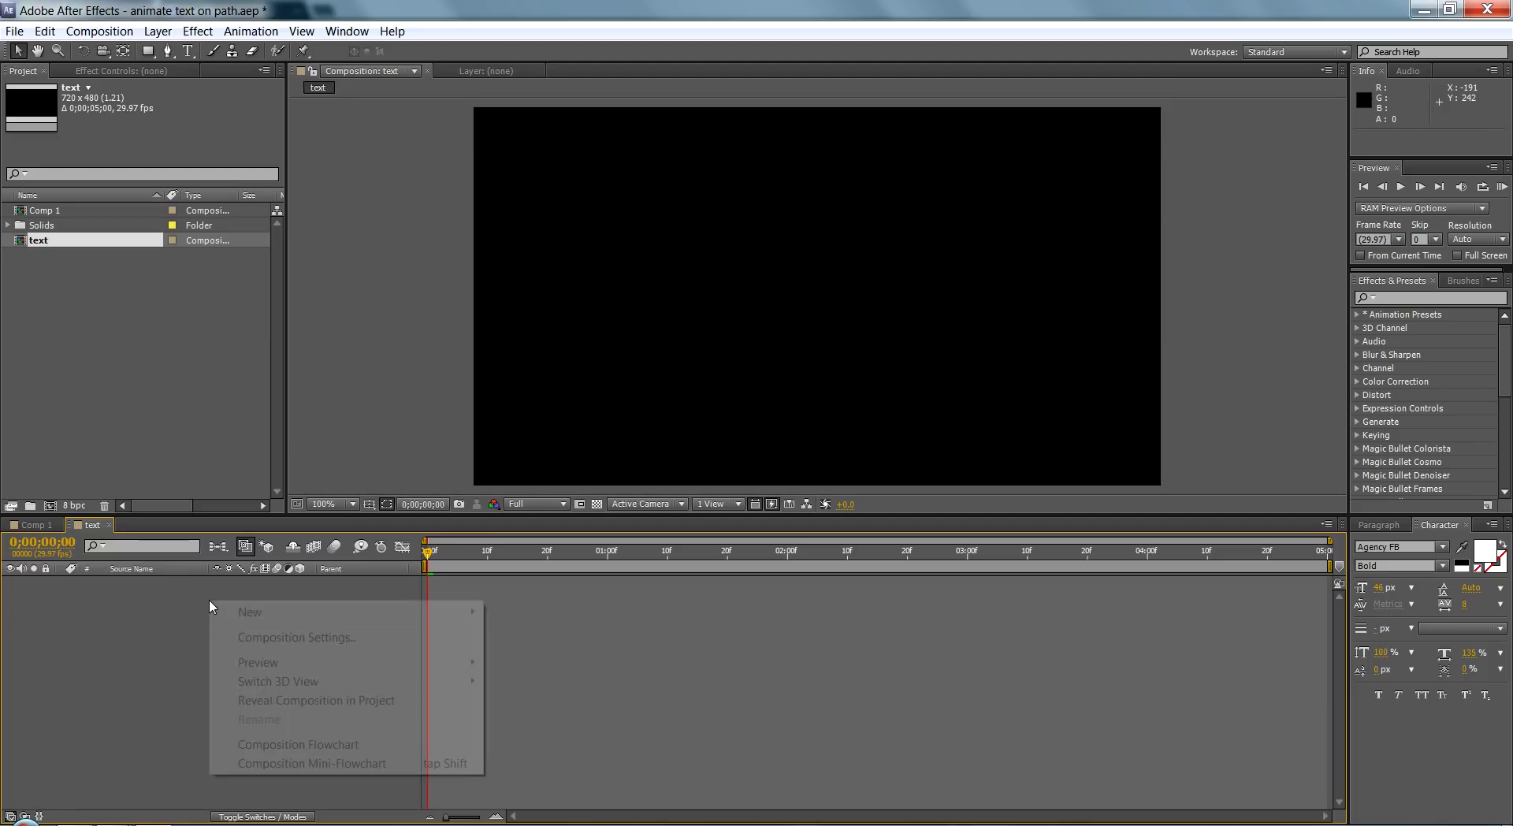
{"action": "mouse_move", "coordinate": [253, 613]}
{"action": "left_click", "coordinate": [557, 655]}
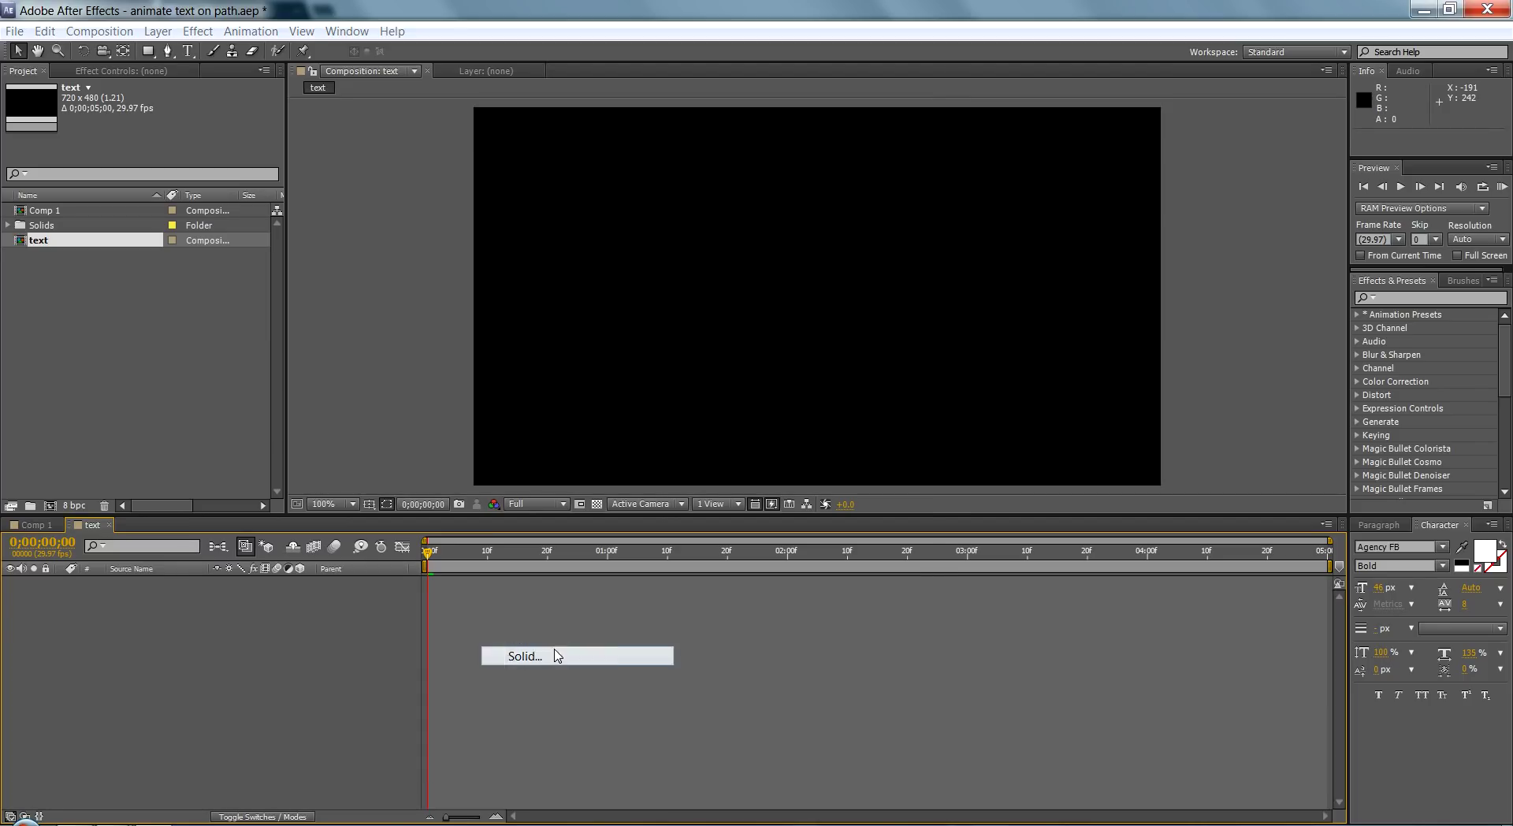
{"action": "left_click", "coordinate": [753, 518]}
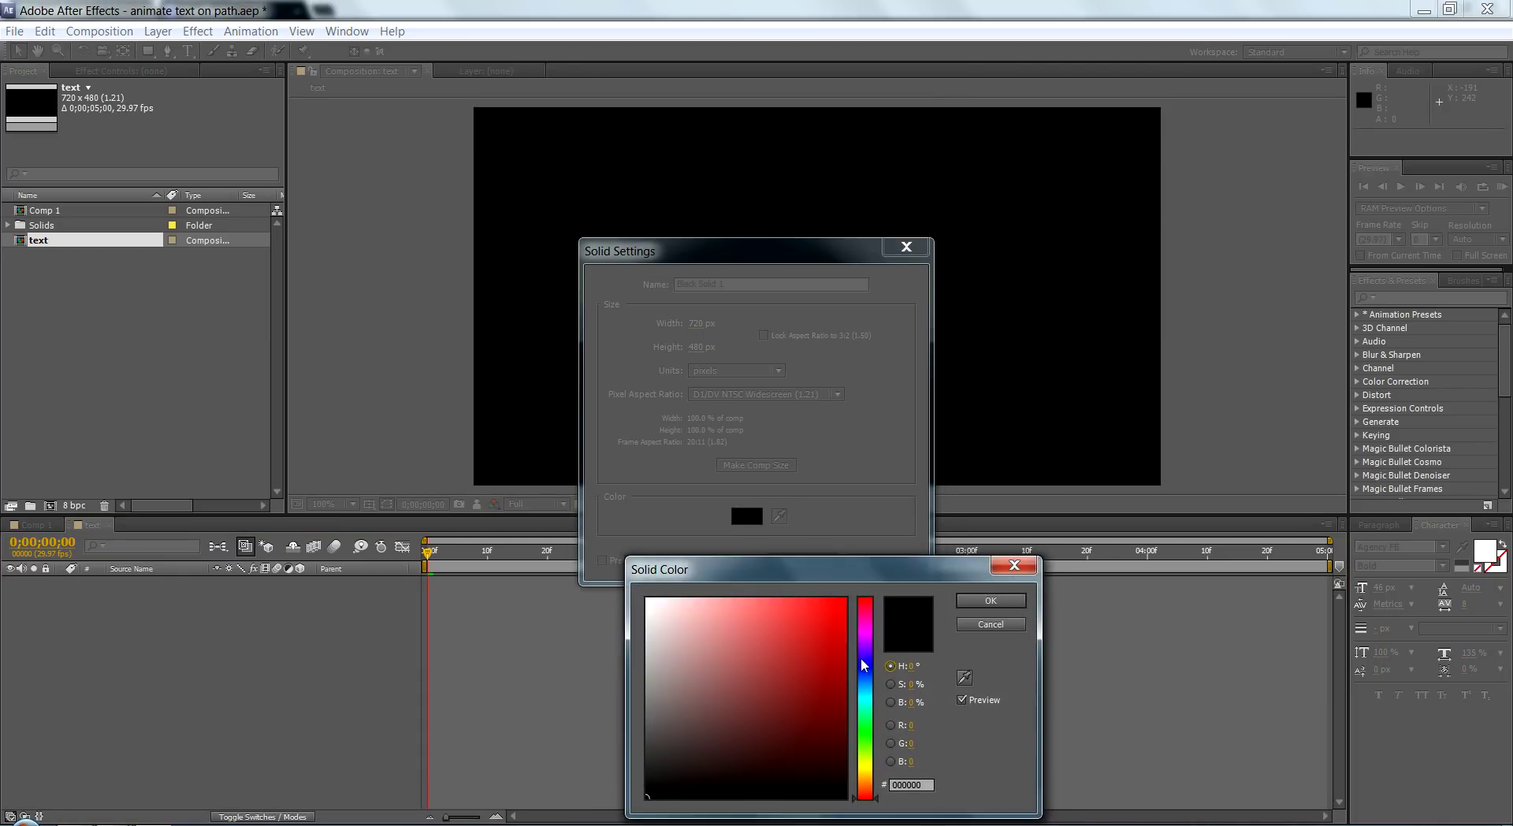
{"action": "left_click", "coordinate": [865, 685]}
{"action": "left_click", "coordinate": [852, 727]}
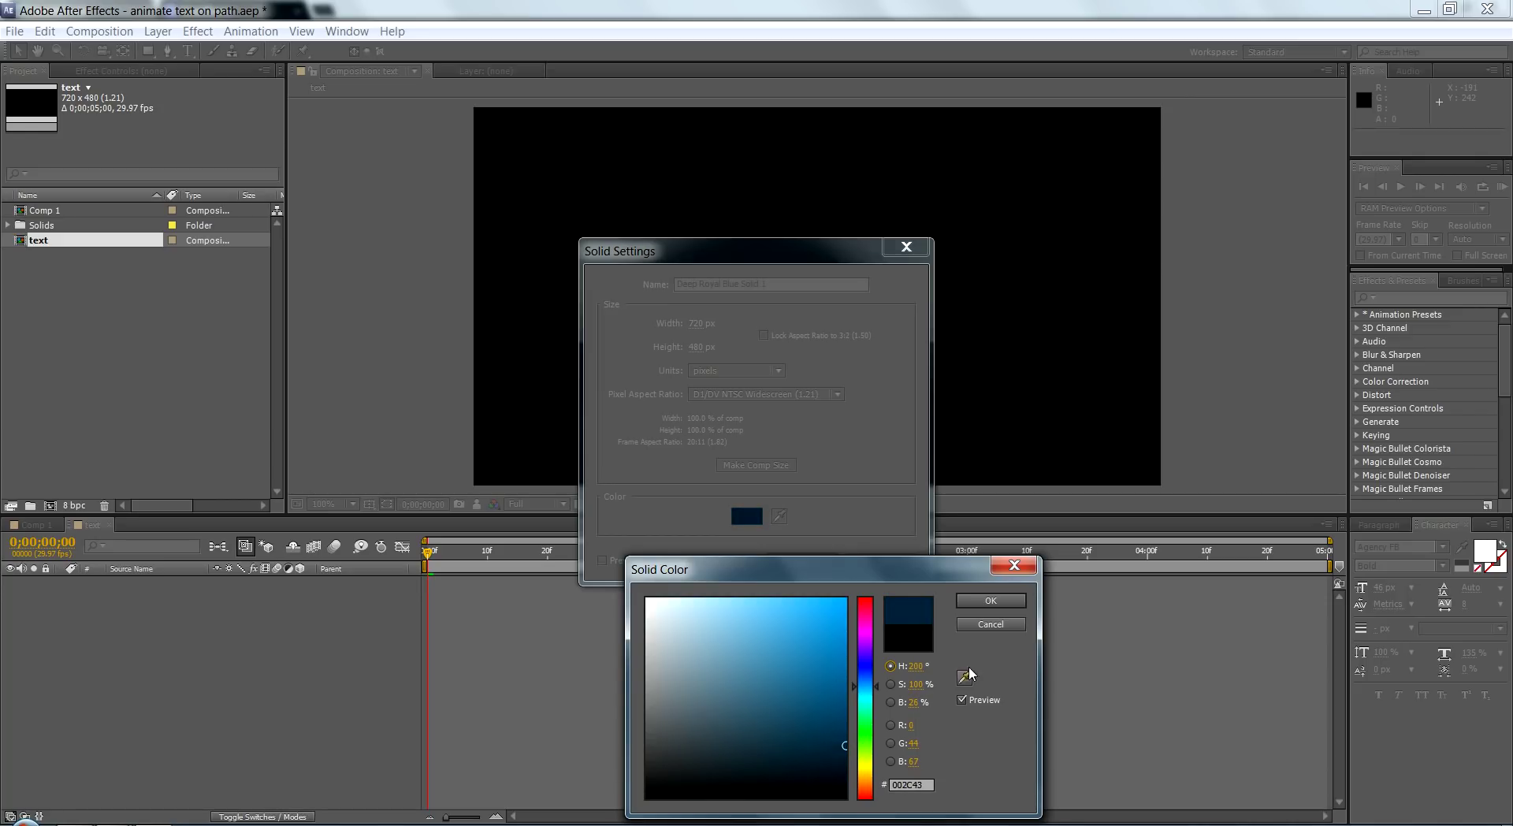
{"action": "left_click", "coordinate": [991, 601]}
{"action": "left_click", "coordinate": [801, 560]}
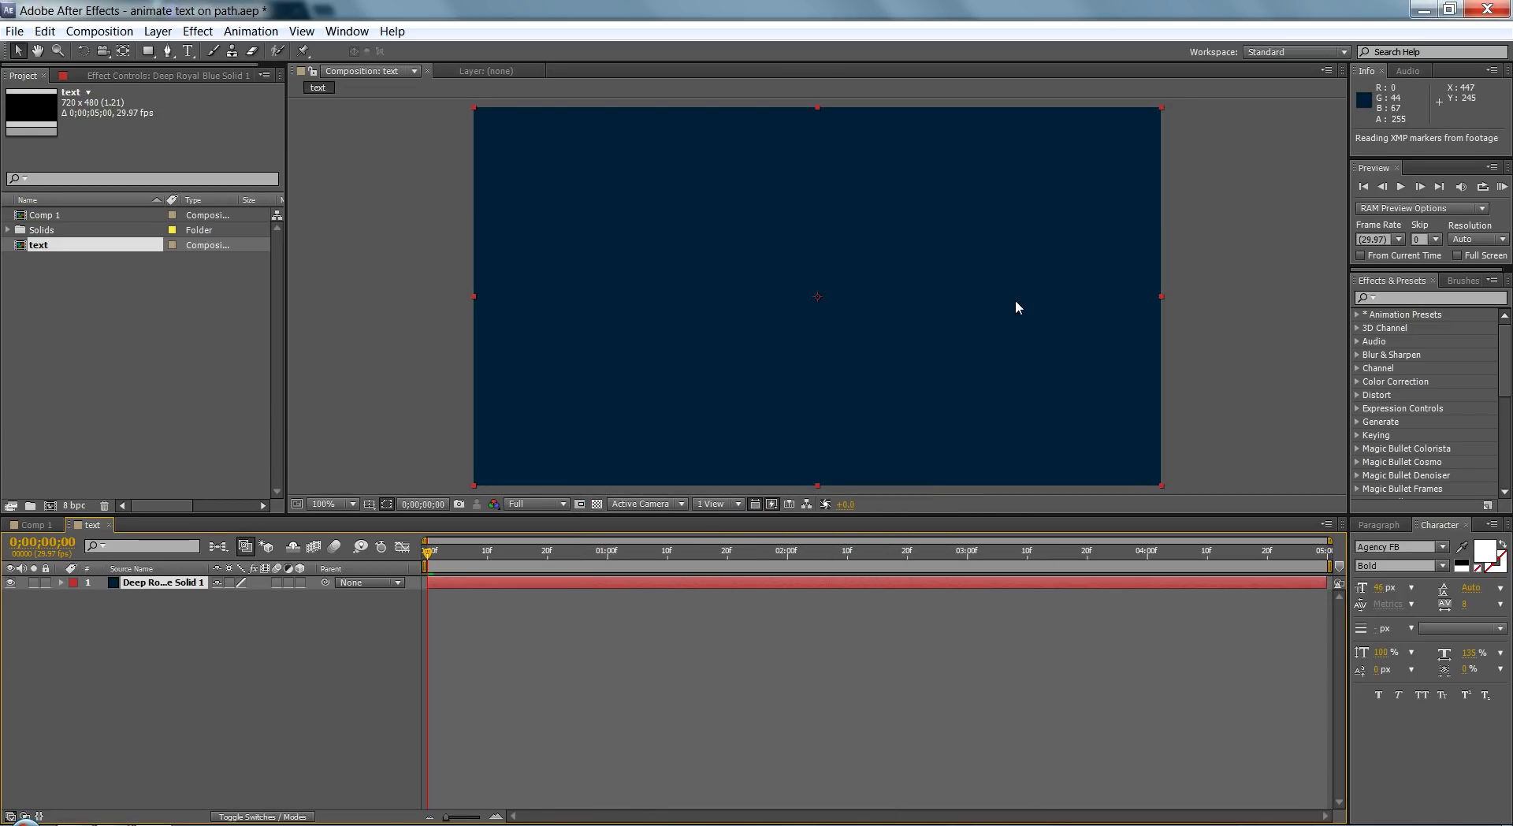
Step: Apply the Circle effect to the solid, centred at the top edge with Add blending
{"action": "left_click", "coordinate": [1429, 298]}
{"action": "type", "text": "circle"}
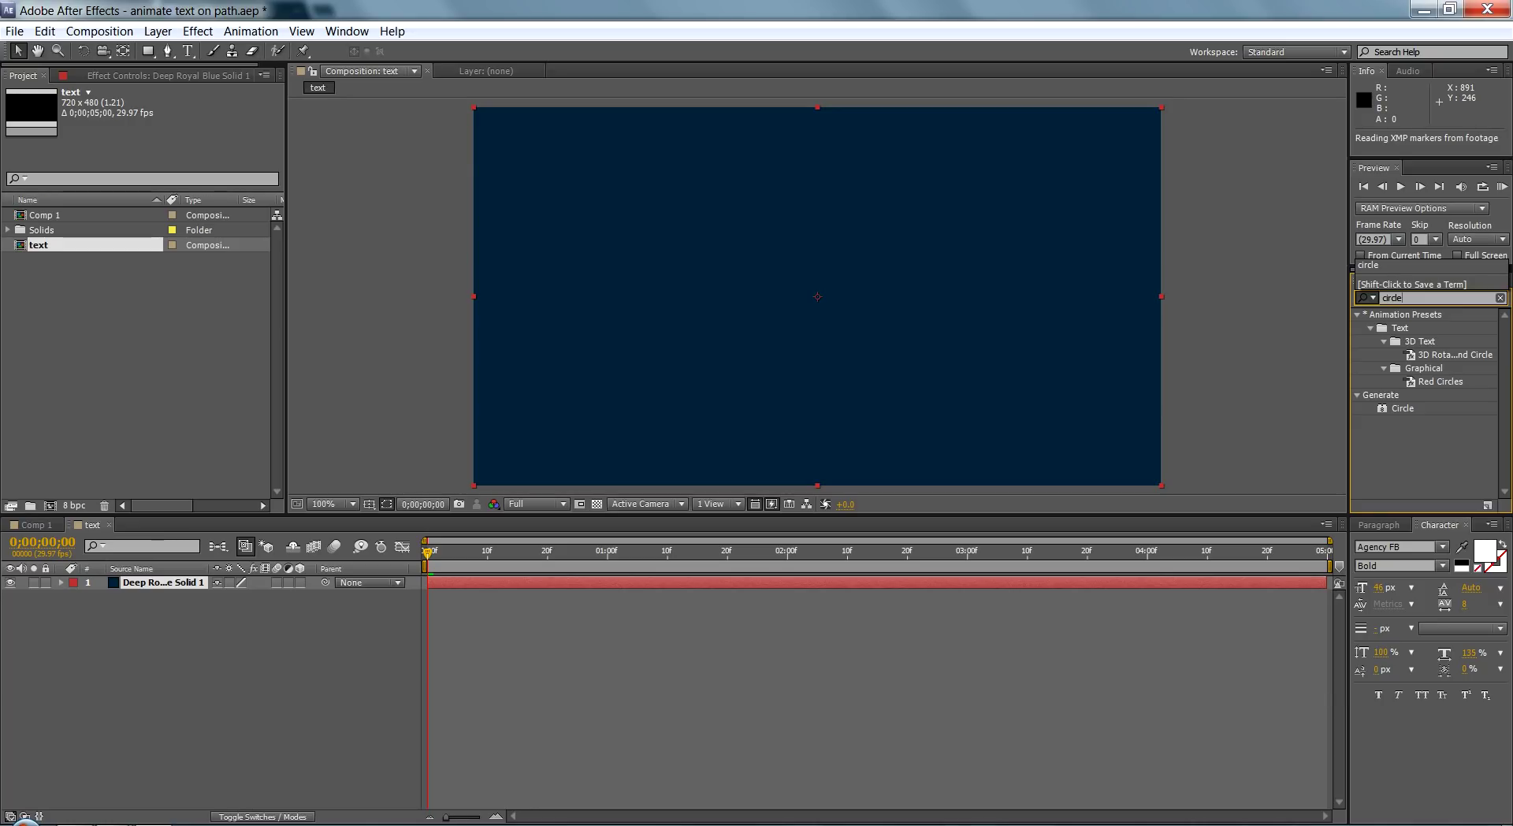
{"action": "left_click_drag", "start_coordinate": [1407, 401], "coordinate": [1058, 310]}
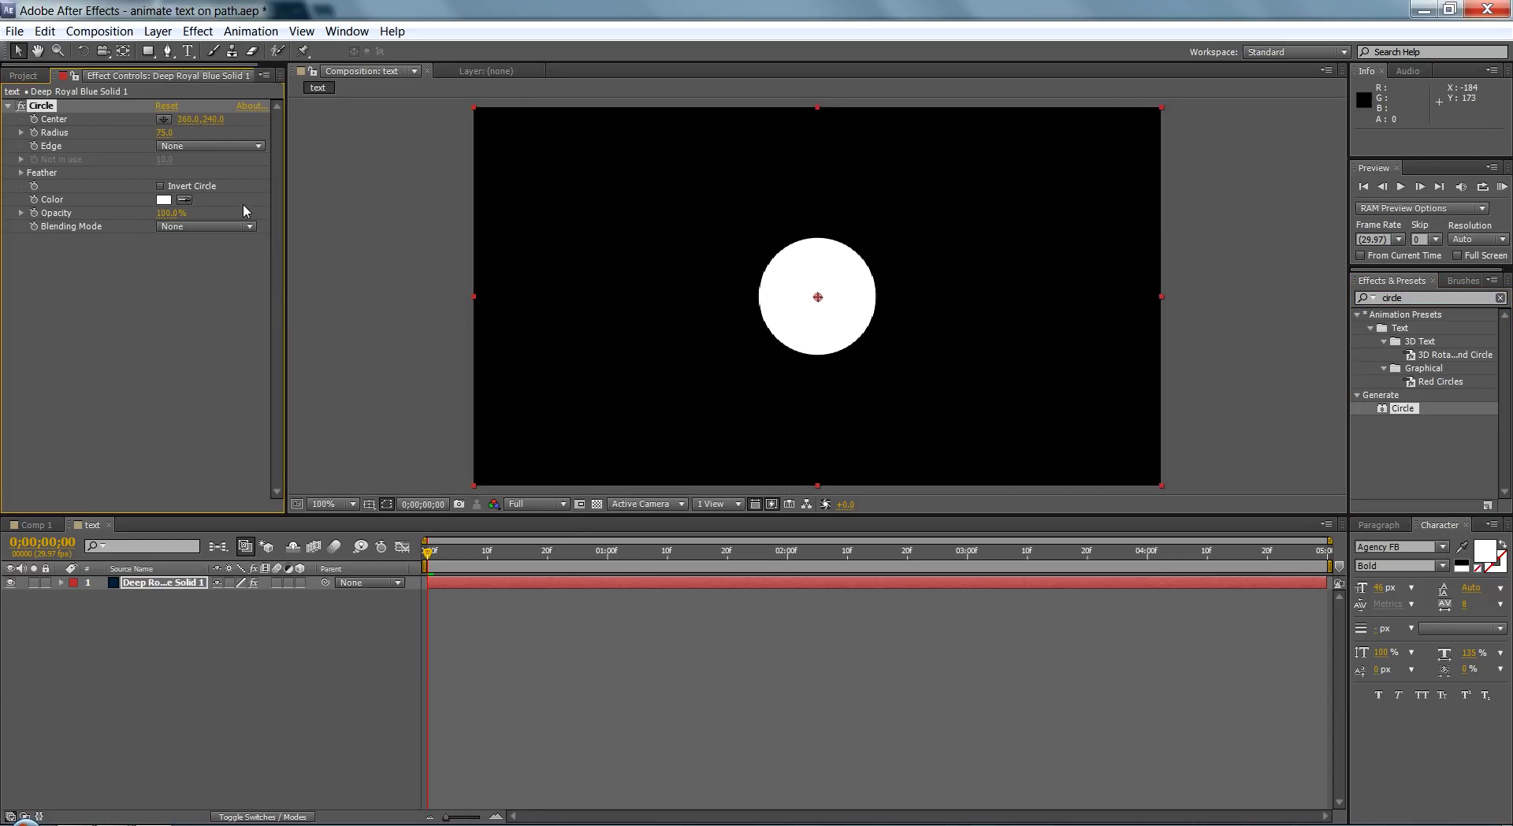
{"action": "left_click_drag", "start_coordinate": [818, 298], "coordinate": [819, 127]}
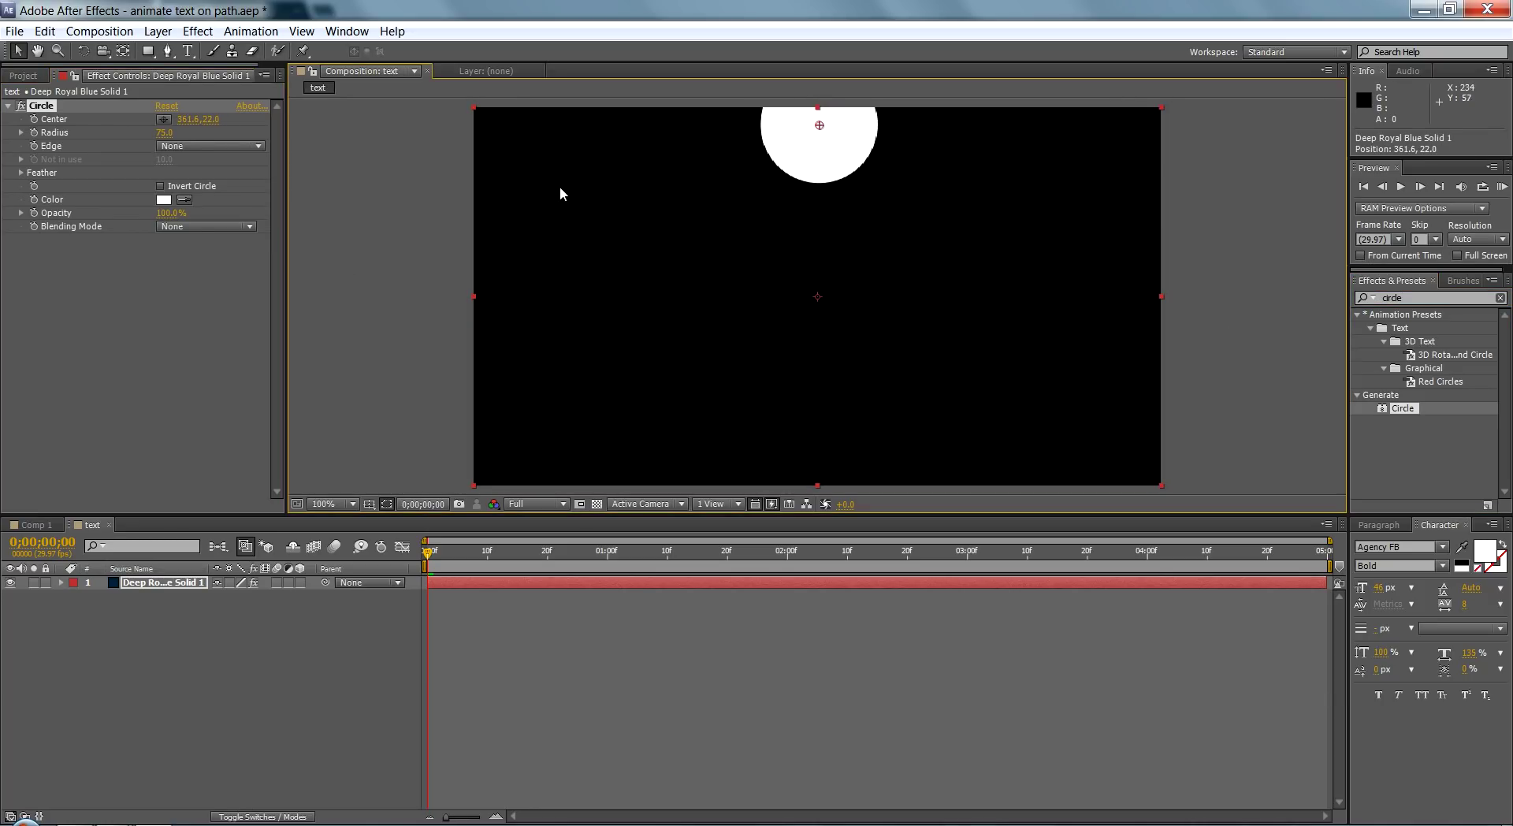
{"action": "left_click", "coordinate": [196, 228]}
{"action": "left_click", "coordinate": [229, 308]}
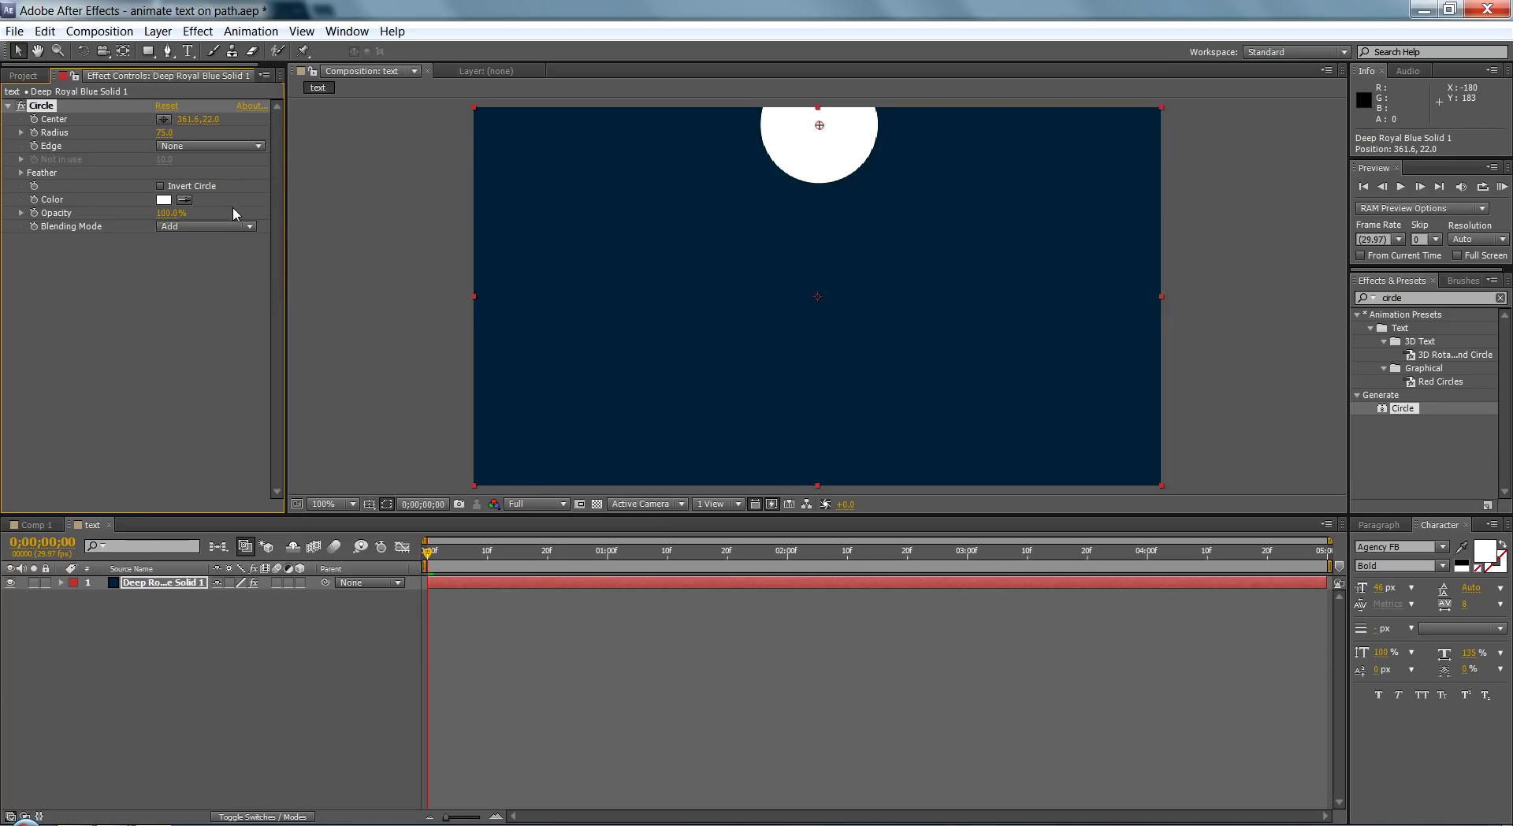
Step: Set the circle's colour to a fully saturated, bright cyan
{"action": "left_click", "coordinate": [165, 200]}
{"action": "left_click_drag", "start_coordinate": [859, 670], "coordinate": [860, 701]}
{"action": "left_click_drag", "start_coordinate": [835, 611], "coordinate": [856, 581]}
{"action": "left_click", "coordinate": [990, 601]}
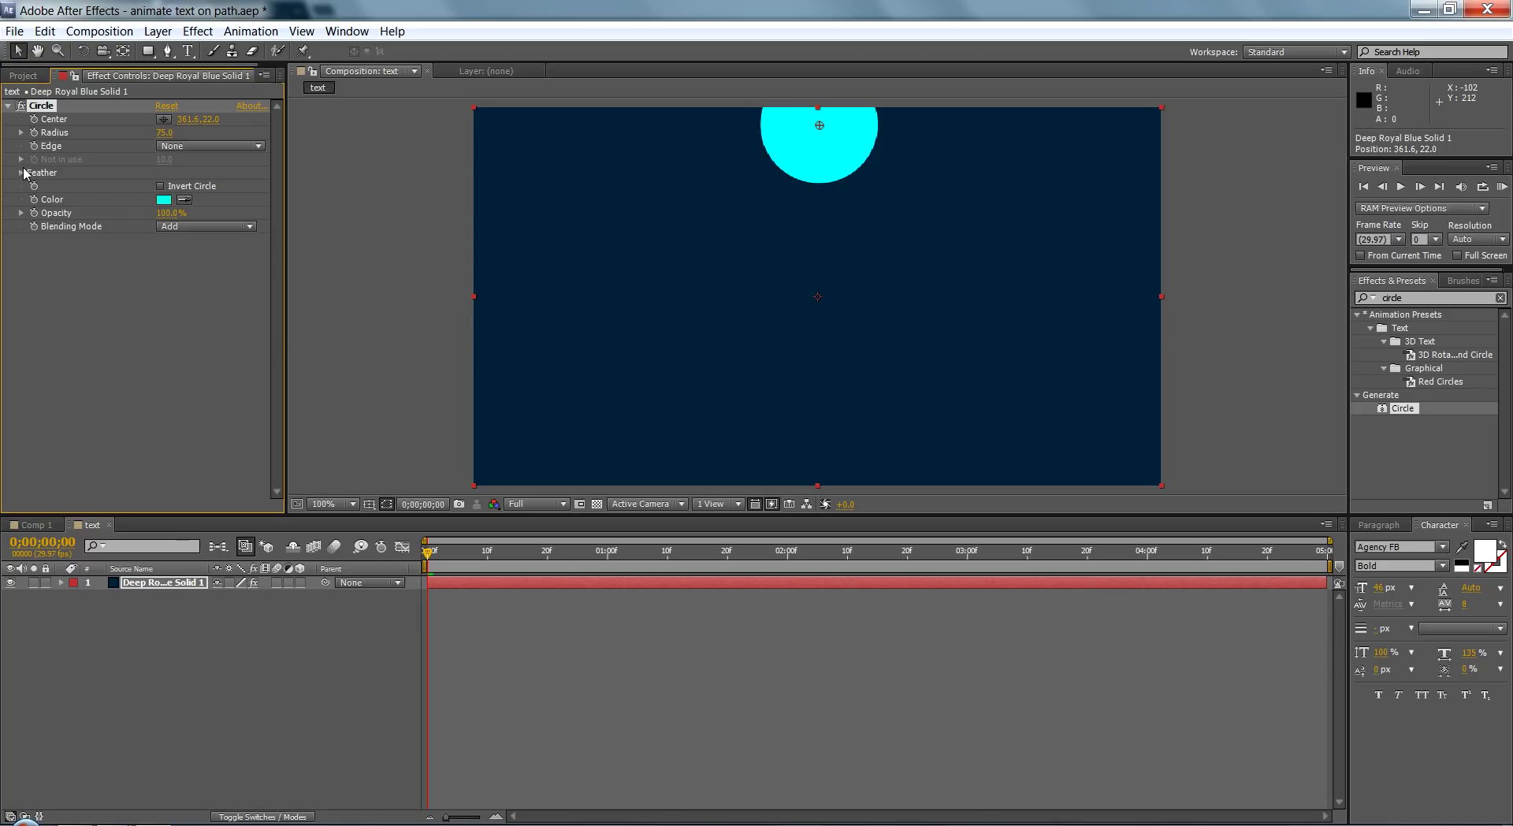
Step: Feather the circle's outer edge to 503, lift its centre above the frame, and darken it to teal
{"action": "left_click", "coordinate": [22, 172]}
{"action": "left_click_drag", "start_coordinate": [163, 189], "coordinate": [598, 229]}
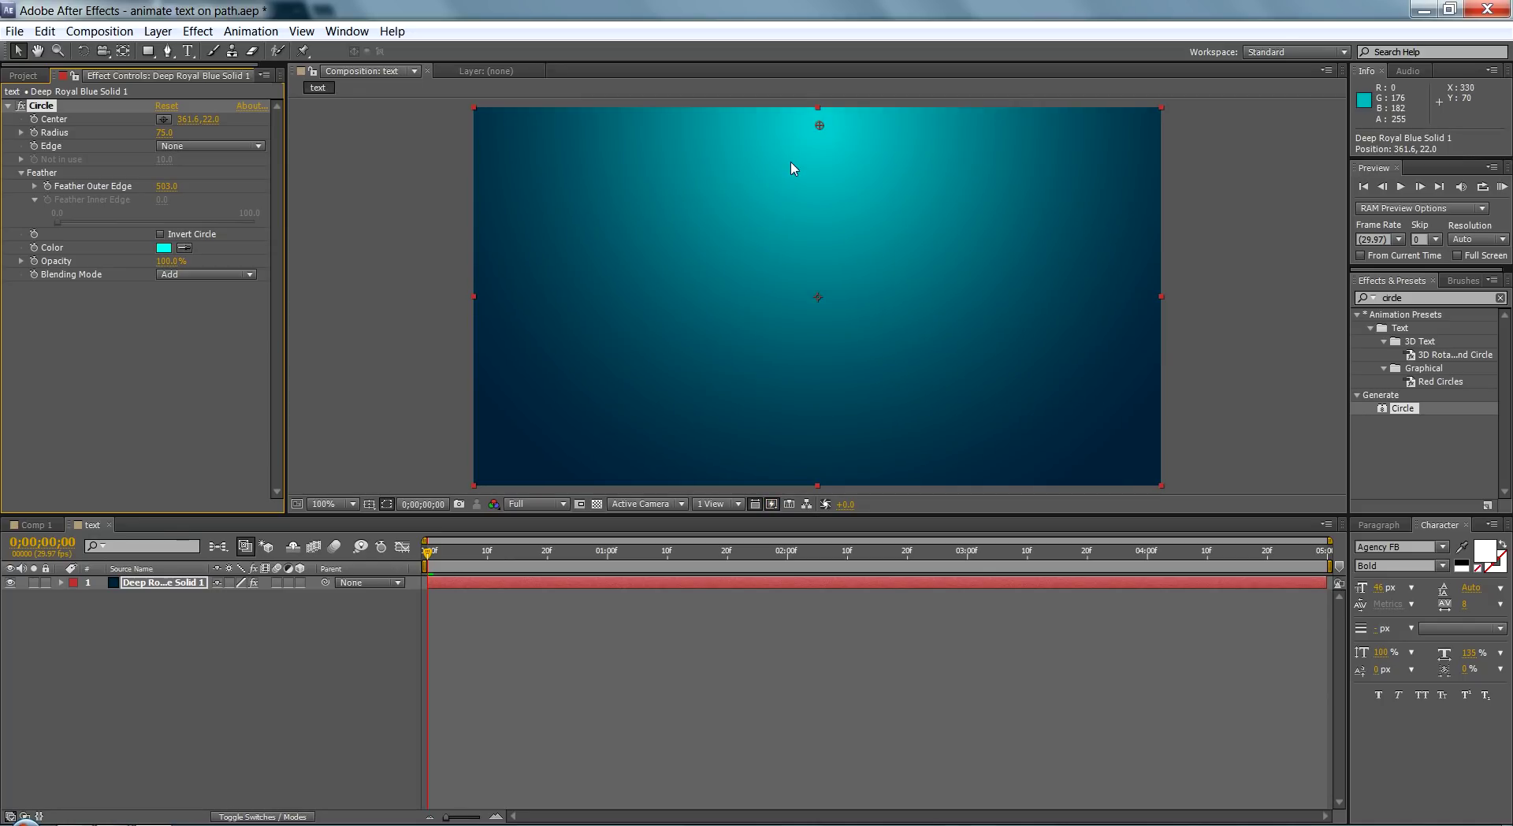
{"action": "left_click_drag", "start_coordinate": [820, 126], "coordinate": [818, 83]}
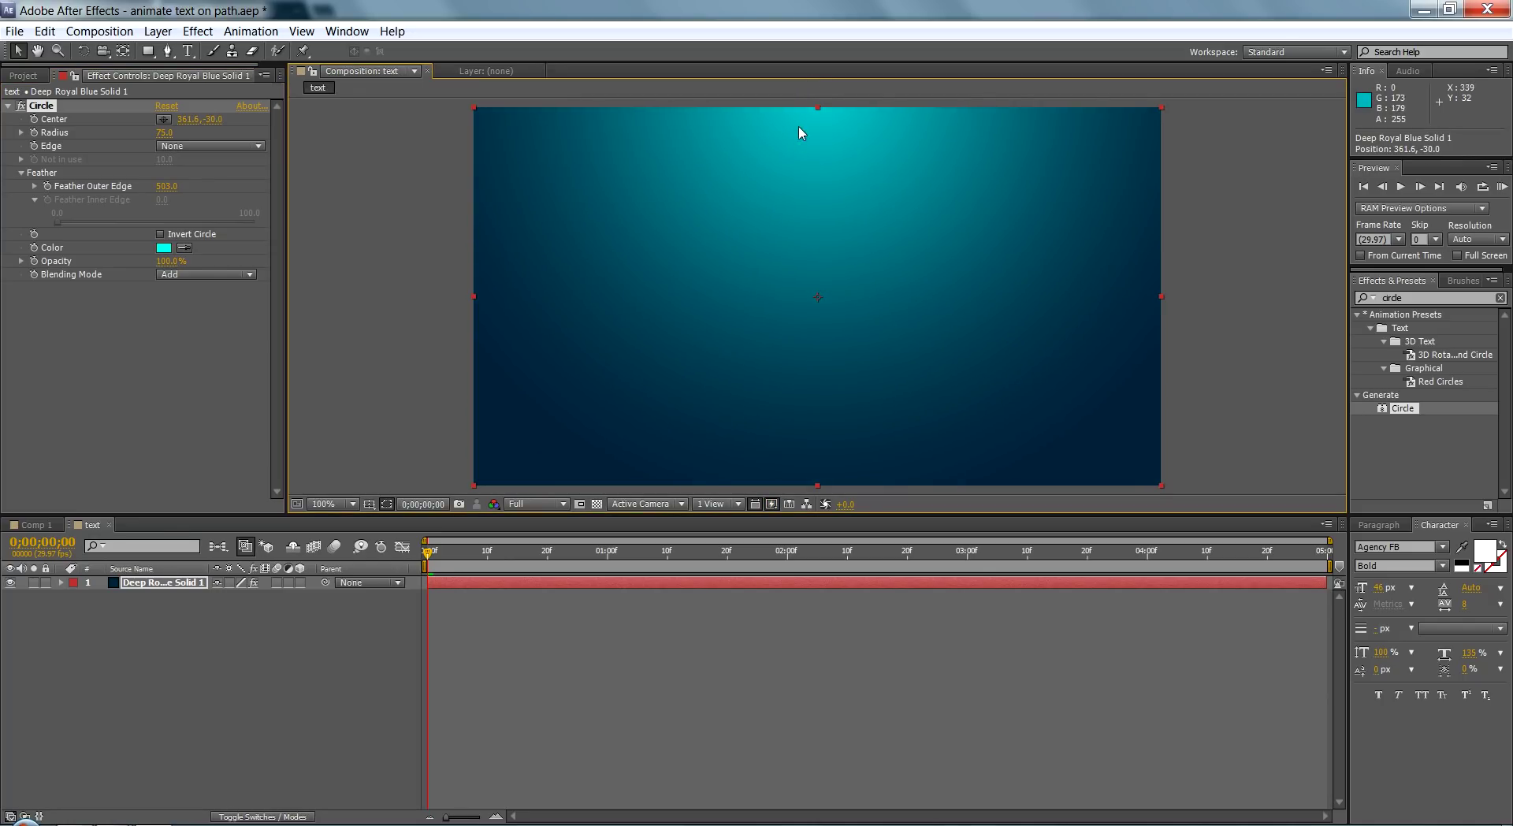
{"action": "left_click", "coordinate": [164, 248]}
{"action": "left_click", "coordinate": [845, 682]}
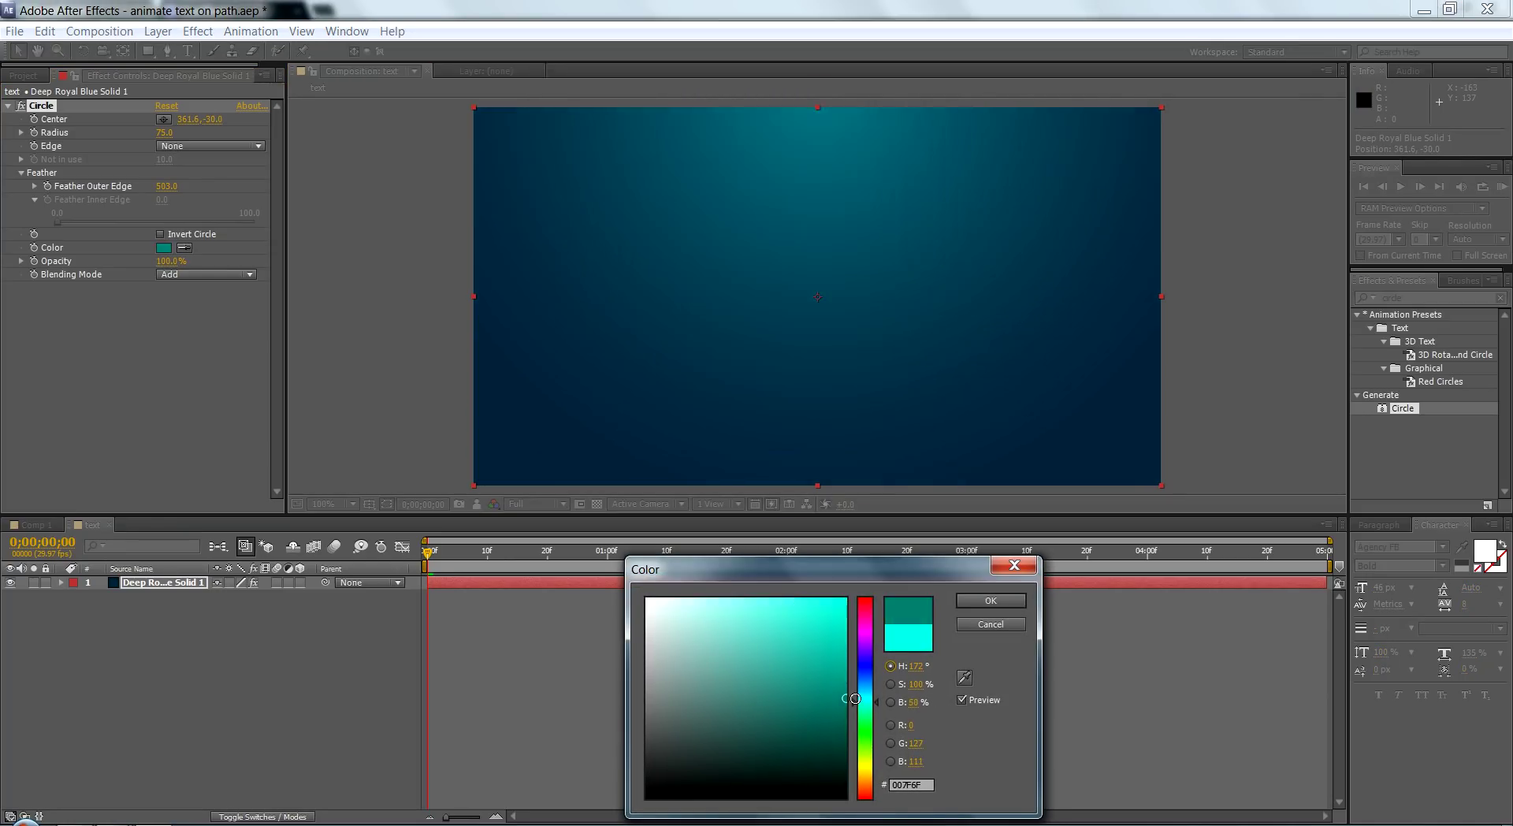
{"action": "left_click", "coordinate": [991, 600]}
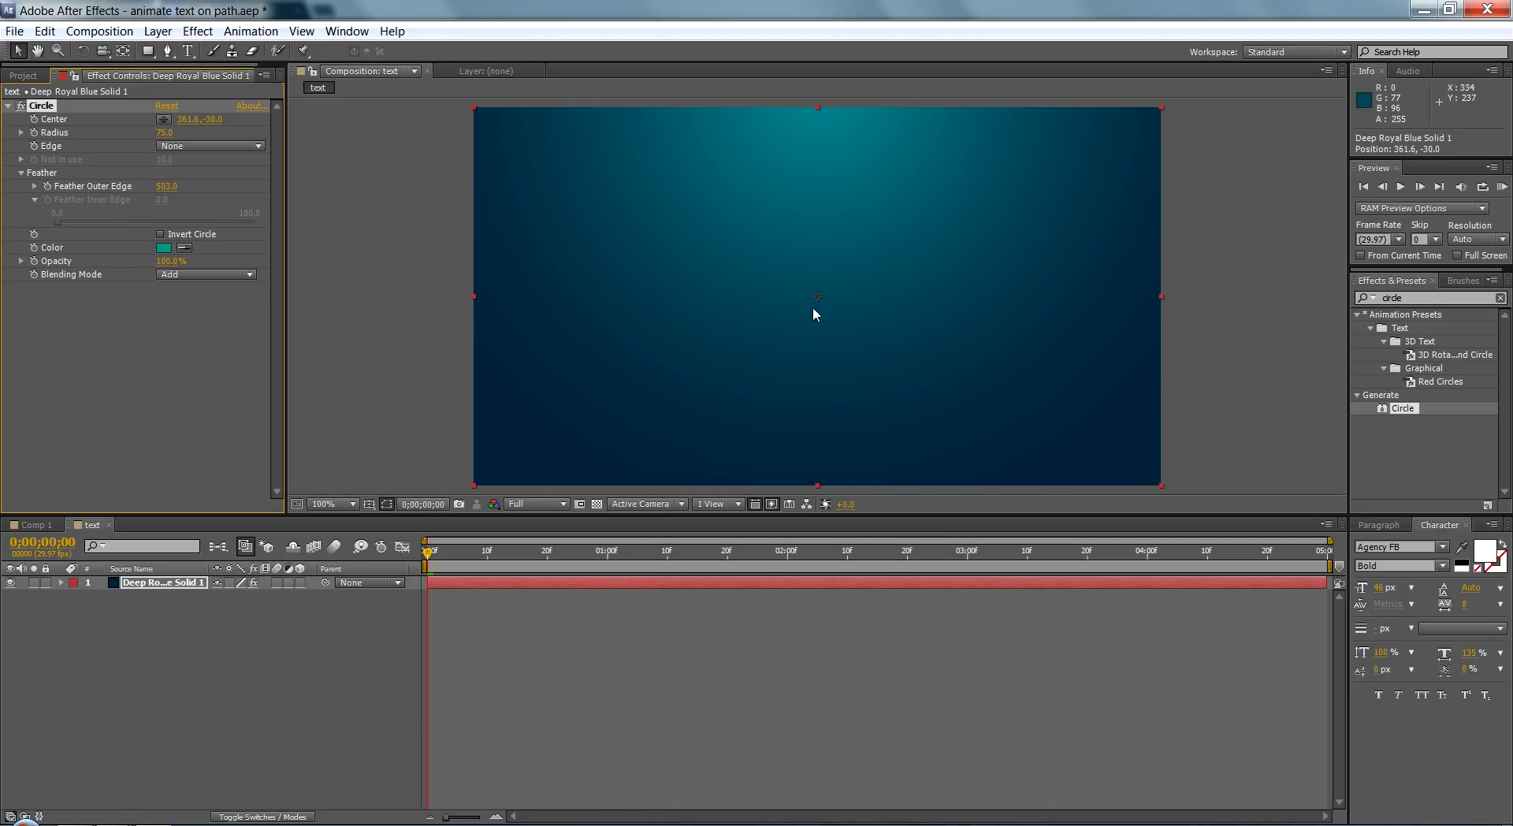
{"action": "right_click", "coordinate": [181, 696]}
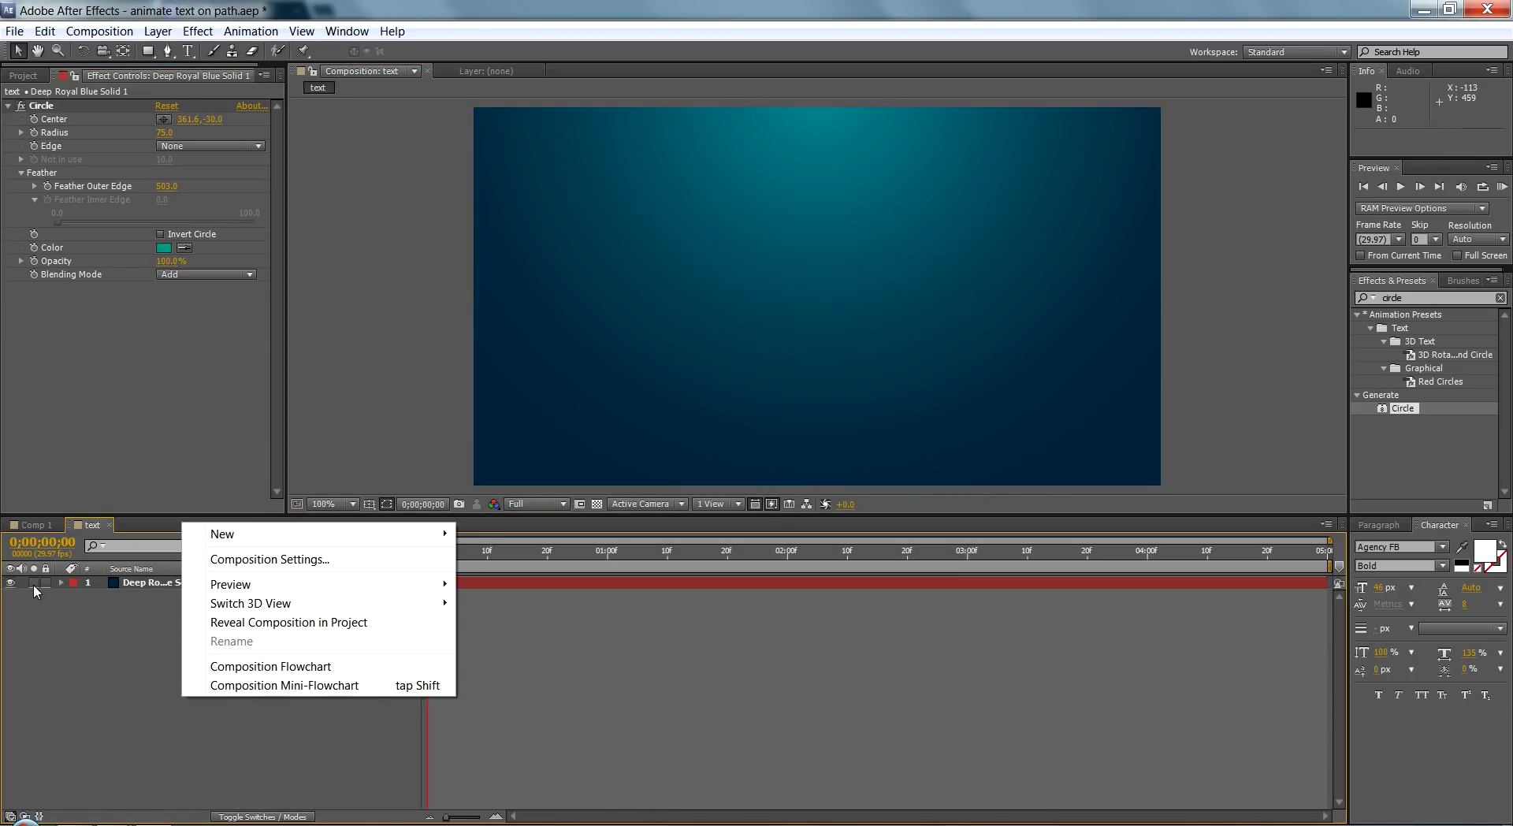
Step: Dismiss the stray layer context menus without adding anything
{"action": "left_click", "coordinate": [33, 584]}
{"action": "left_click", "coordinate": [34, 582]}
{"action": "right_click", "coordinate": [175, 617]}
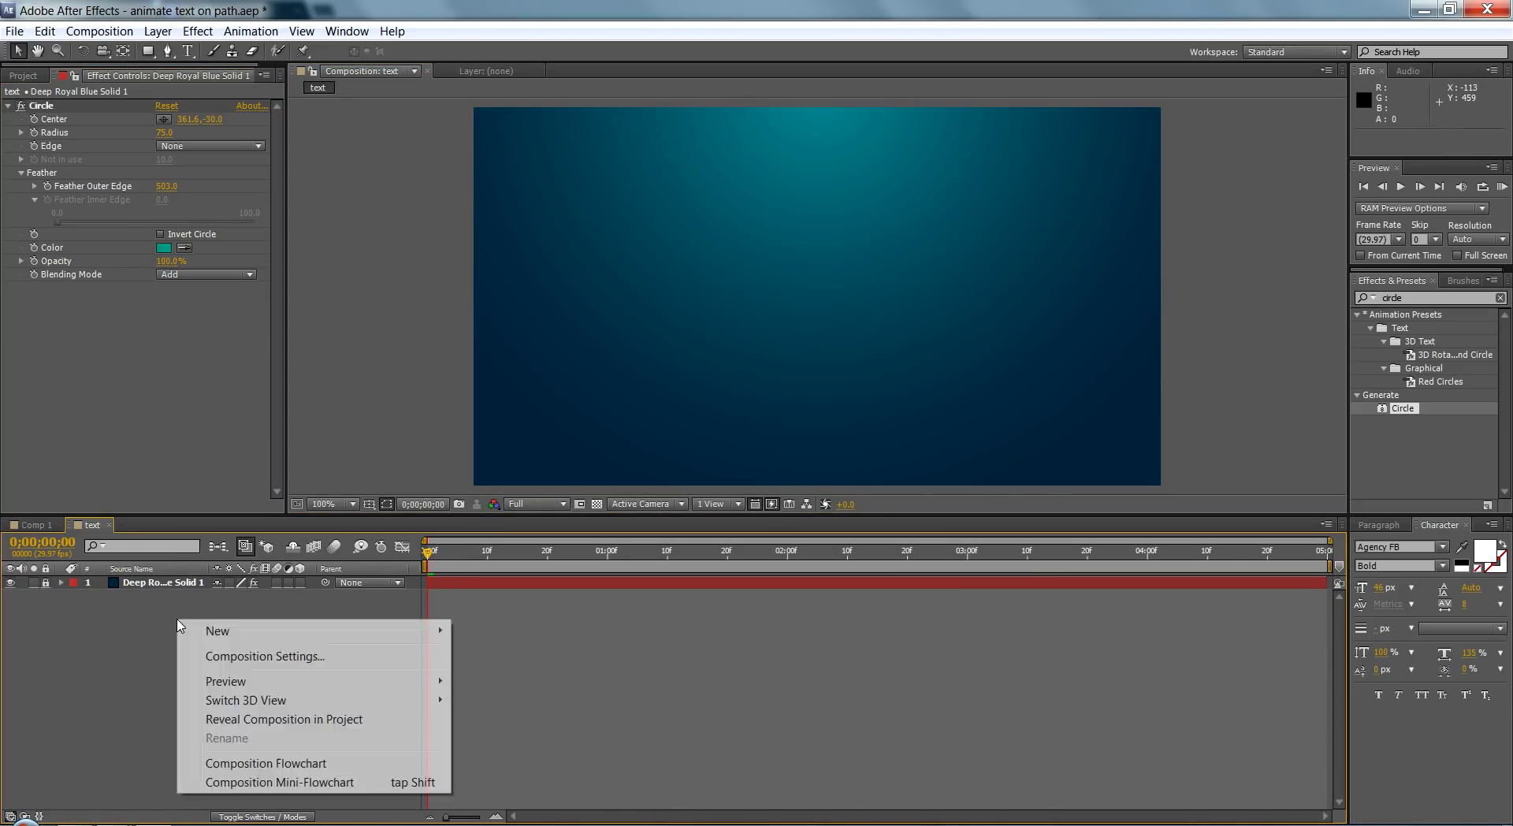
{"action": "left_click", "coordinate": [144, 626]}
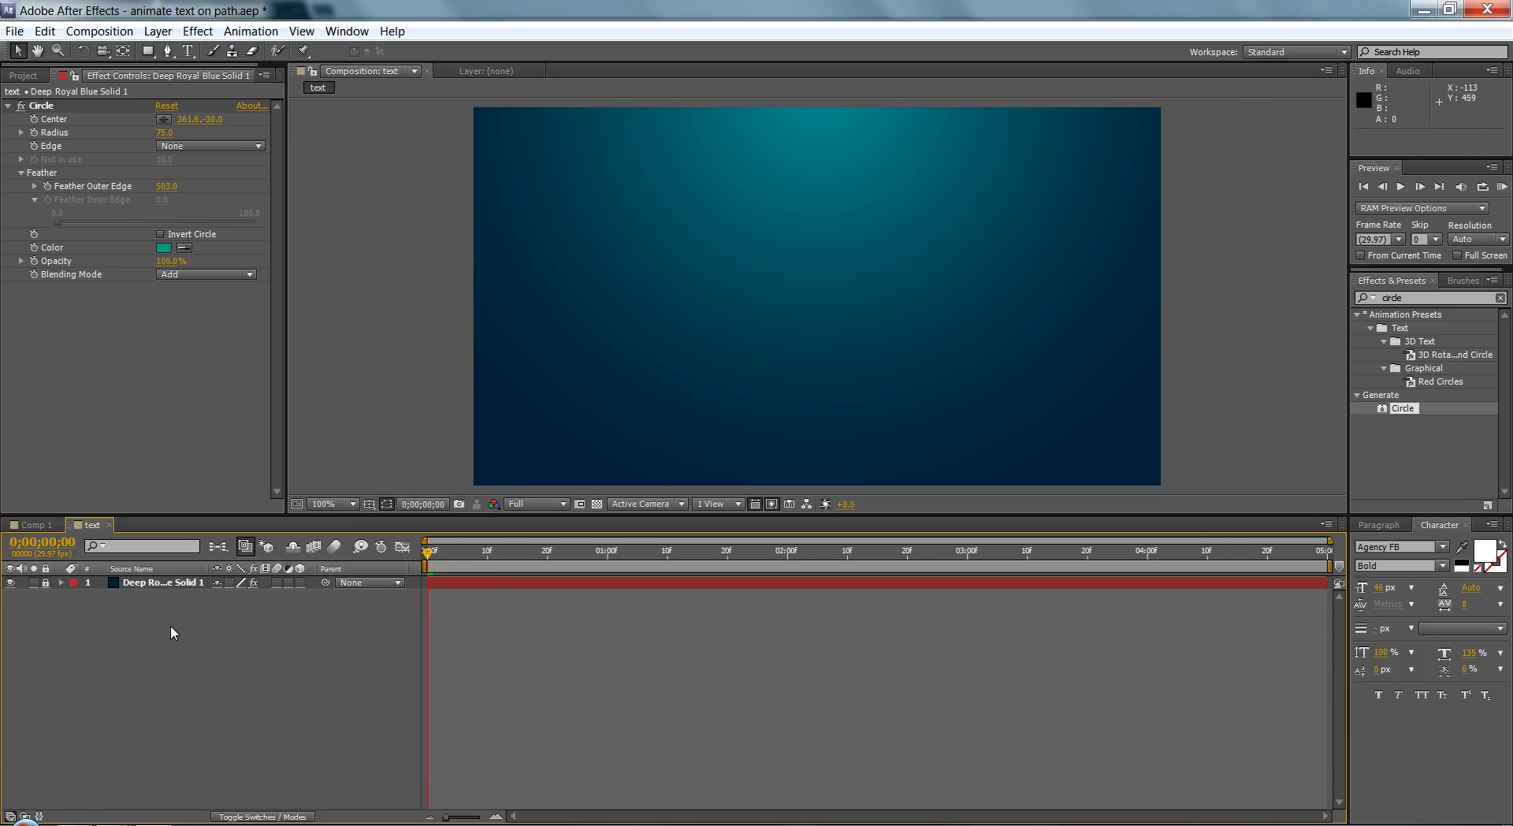
Step: Add a new text layer containing the person's full name, then return to the Selection tool
{"action": "right_click", "coordinate": [171, 633]}
{"action": "mouse_move", "coordinate": [429, 638]}
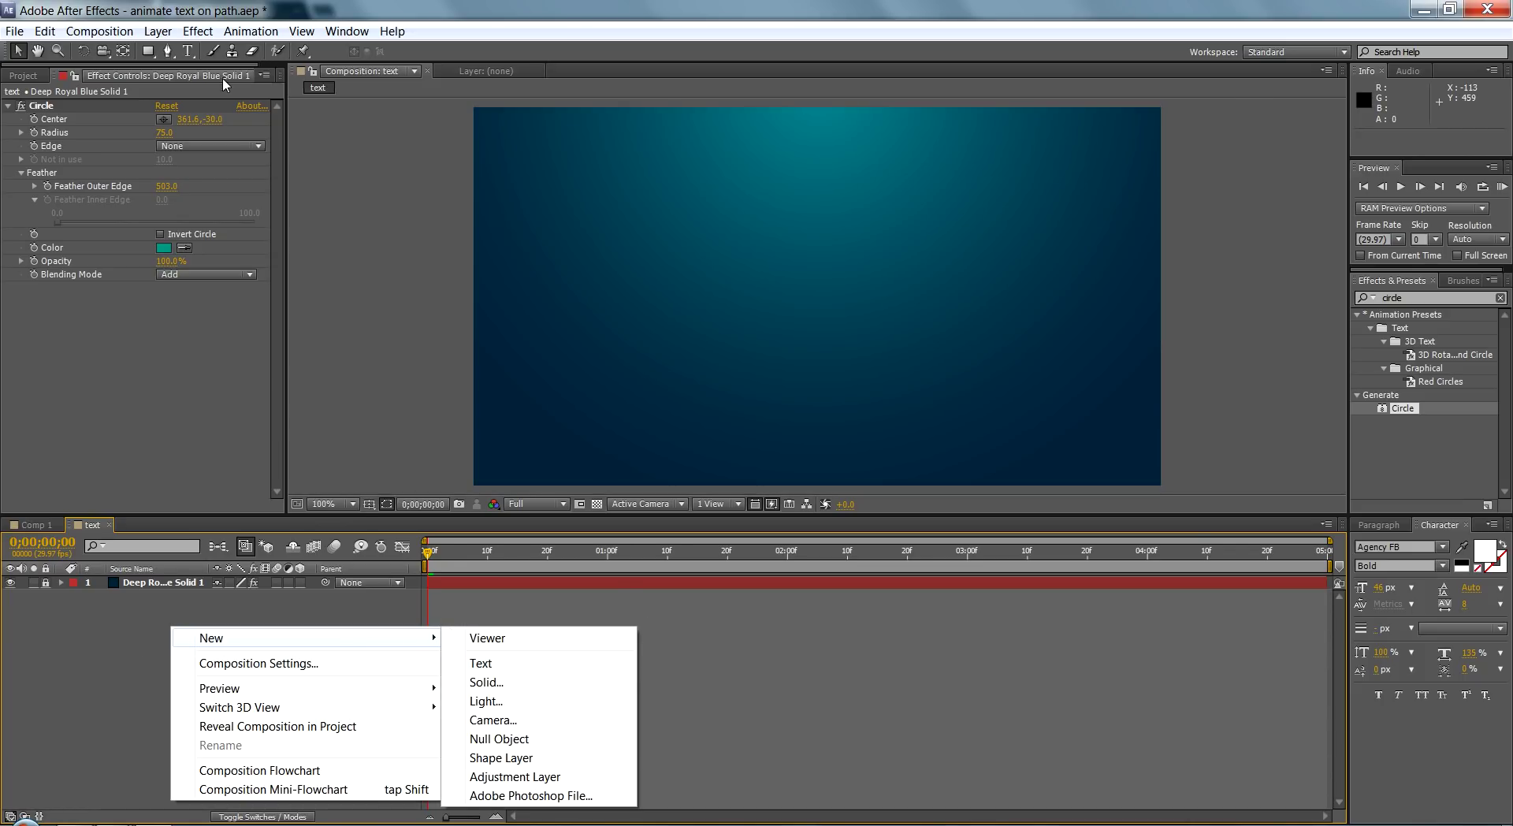
{"action": "key", "text": "ctrl+alt+shift+t"}
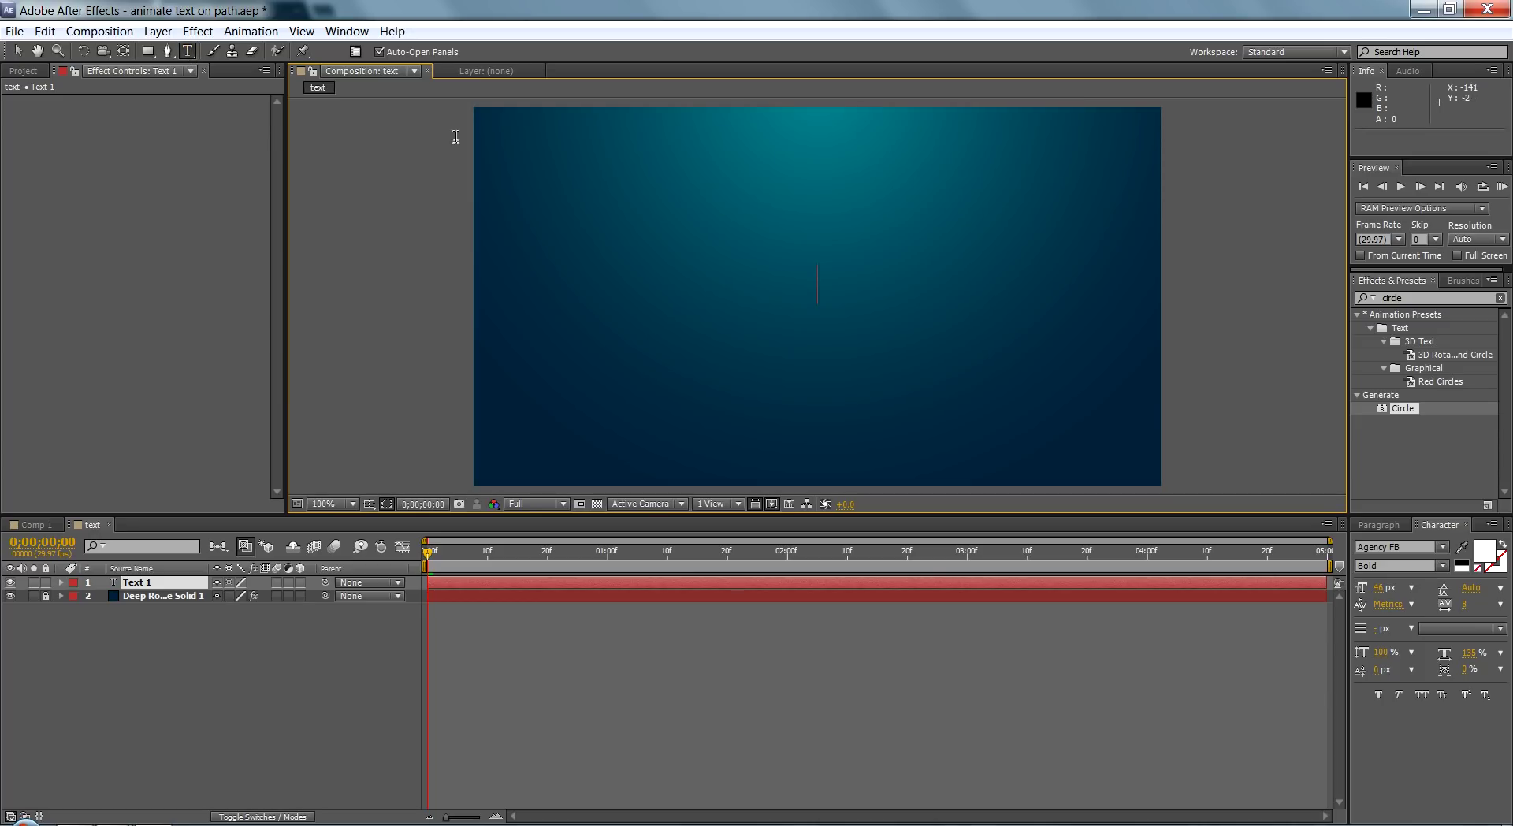
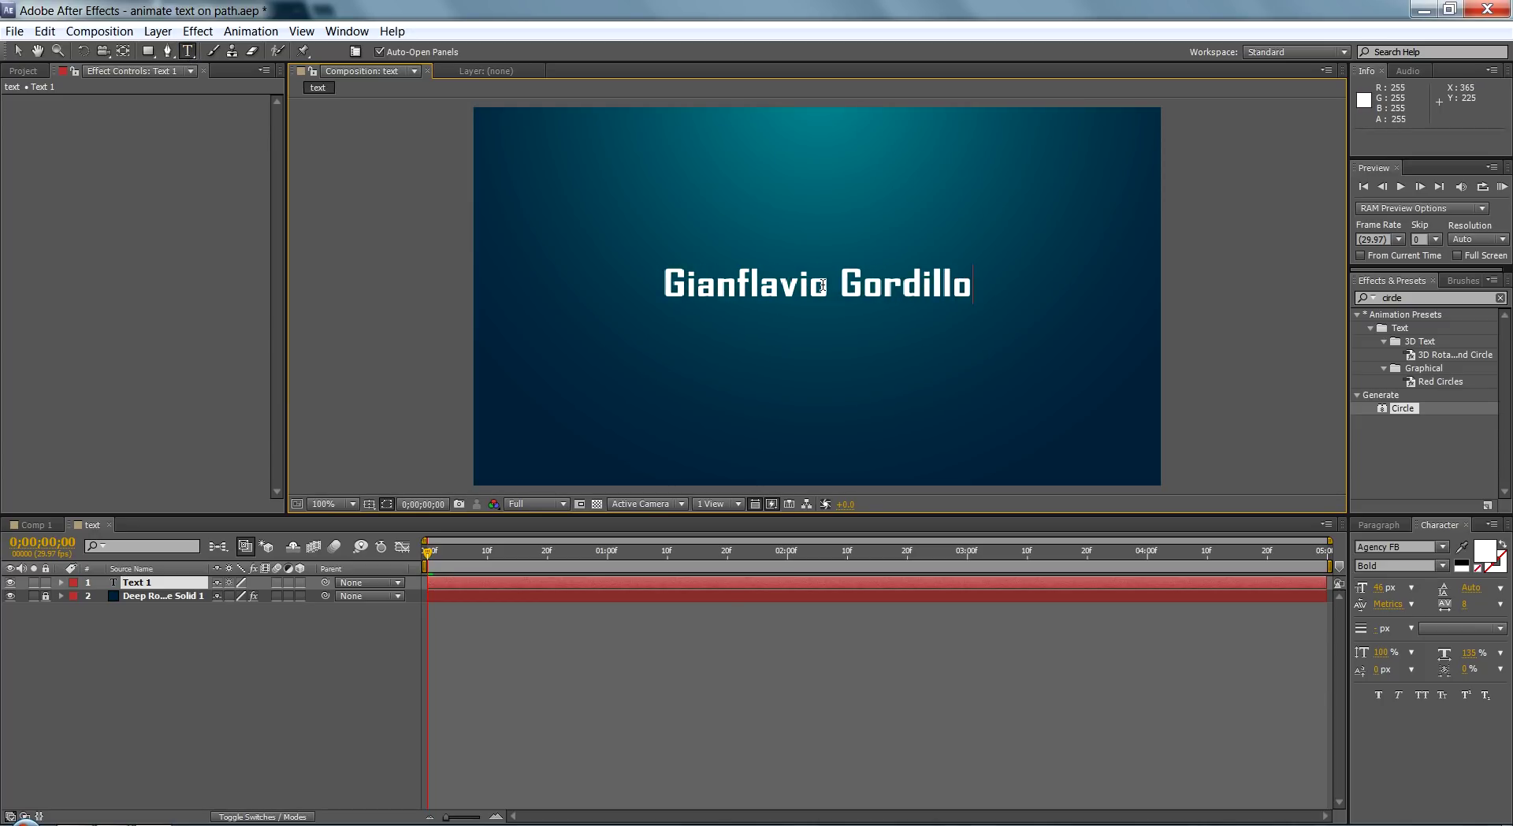
{"action": "left_click", "coordinate": [322, 661]}
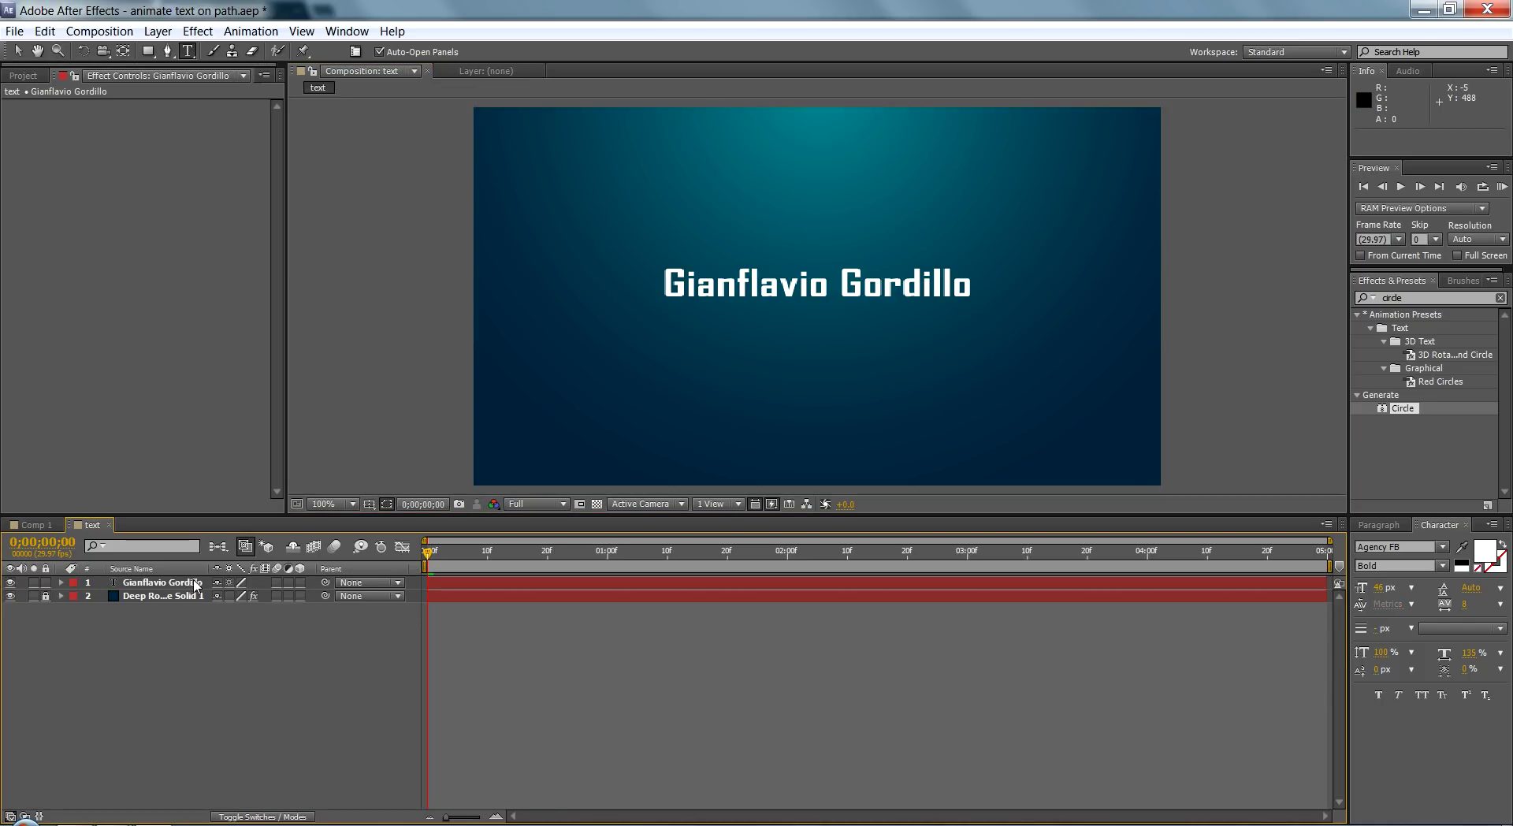
{"action": "key", "text": "v"}
{"action": "left_click", "coordinate": [174, 583]}
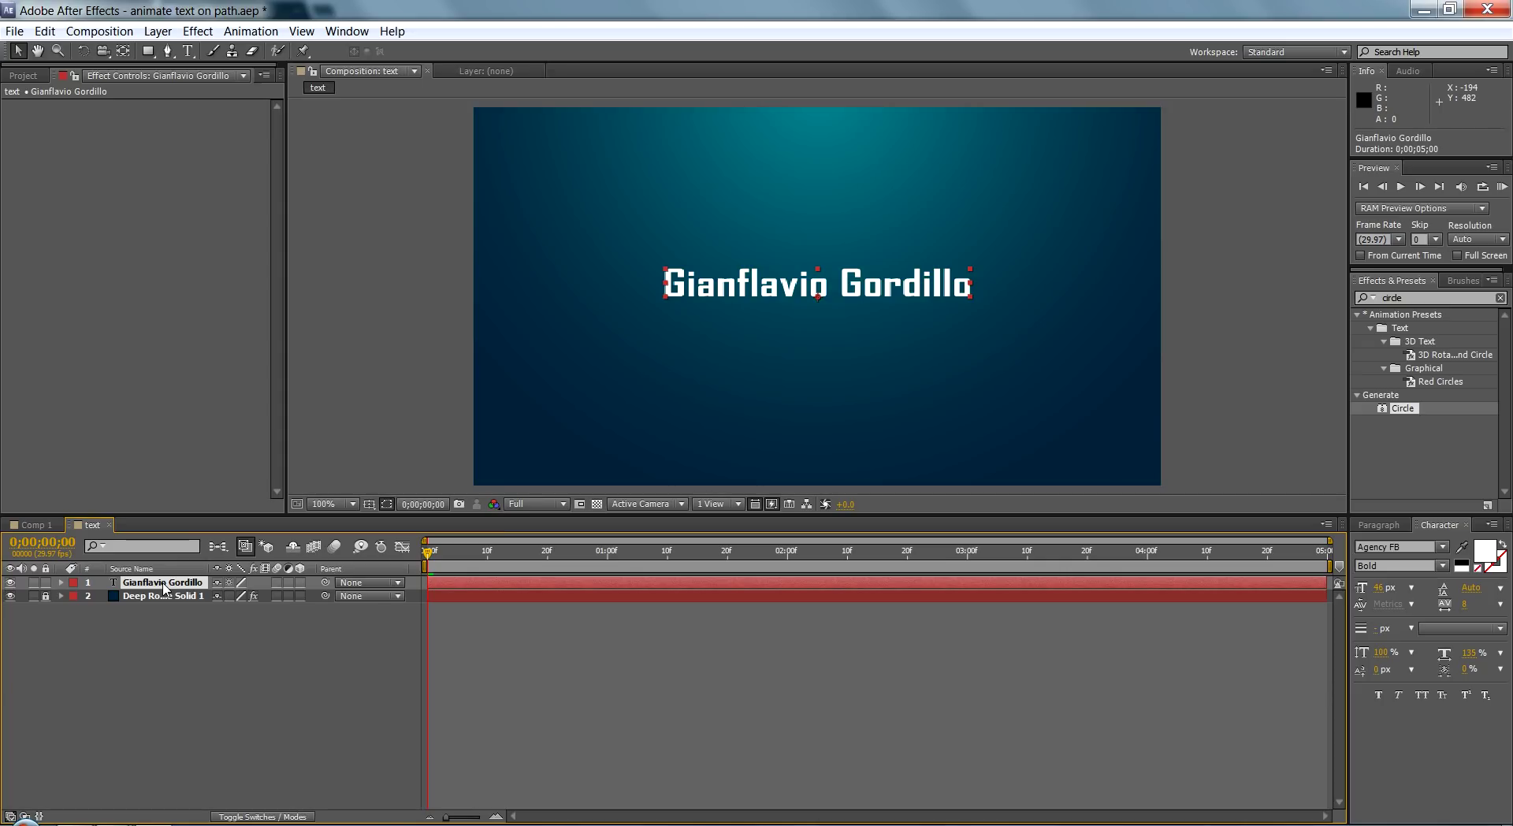
{"action": "left_click", "coordinate": [356, 616]}
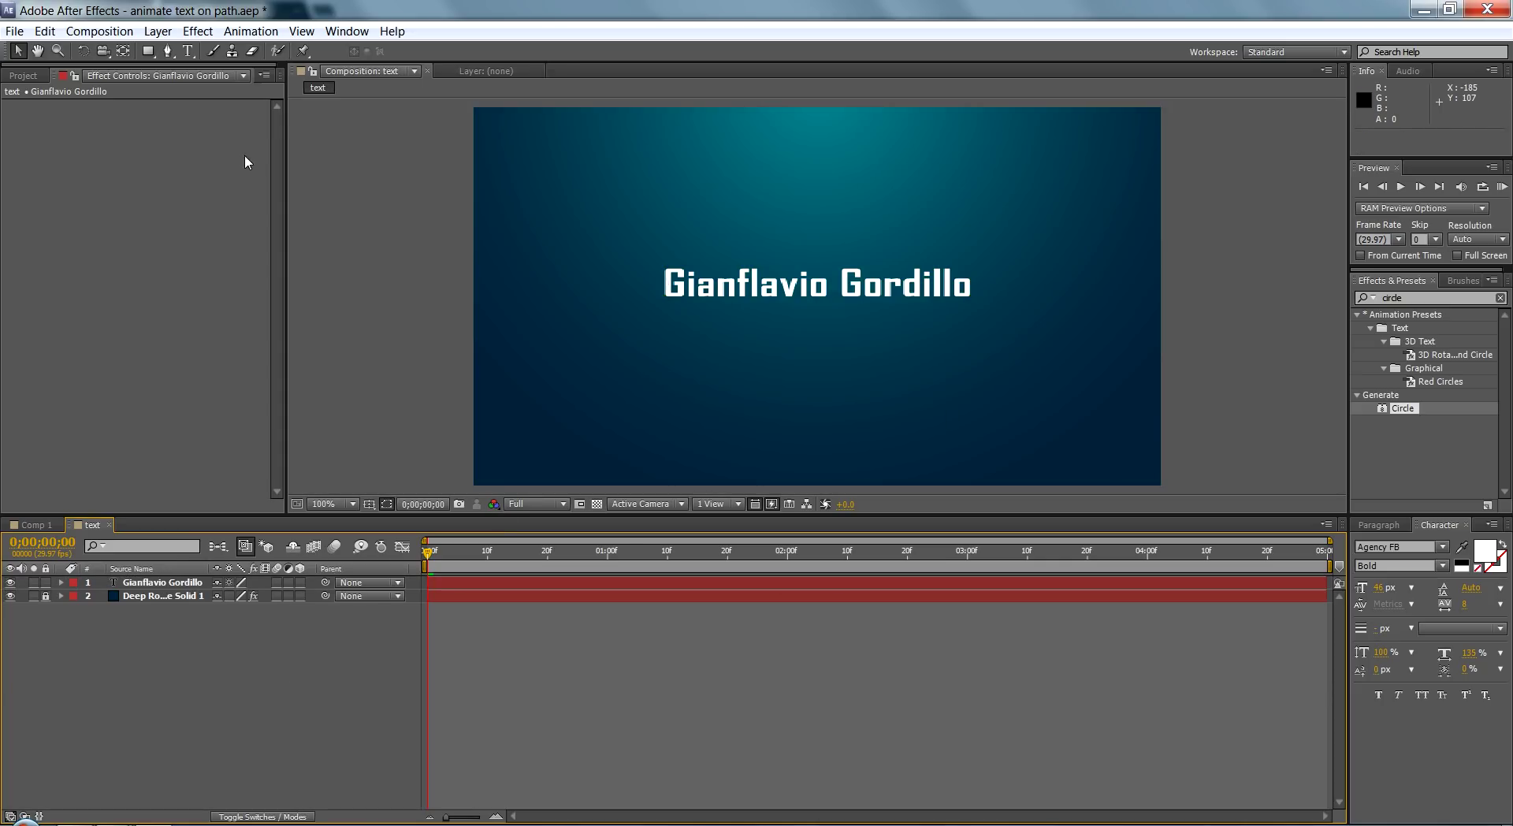
Step: Draw a curved Pen path below the name, then delete that shape layer
{"action": "left_click", "coordinate": [166, 52]}
{"action": "left_click", "coordinate": [509, 369]}
{"action": "left_click_drag", "start_coordinate": [716, 335], "coordinate": [839, 277]}
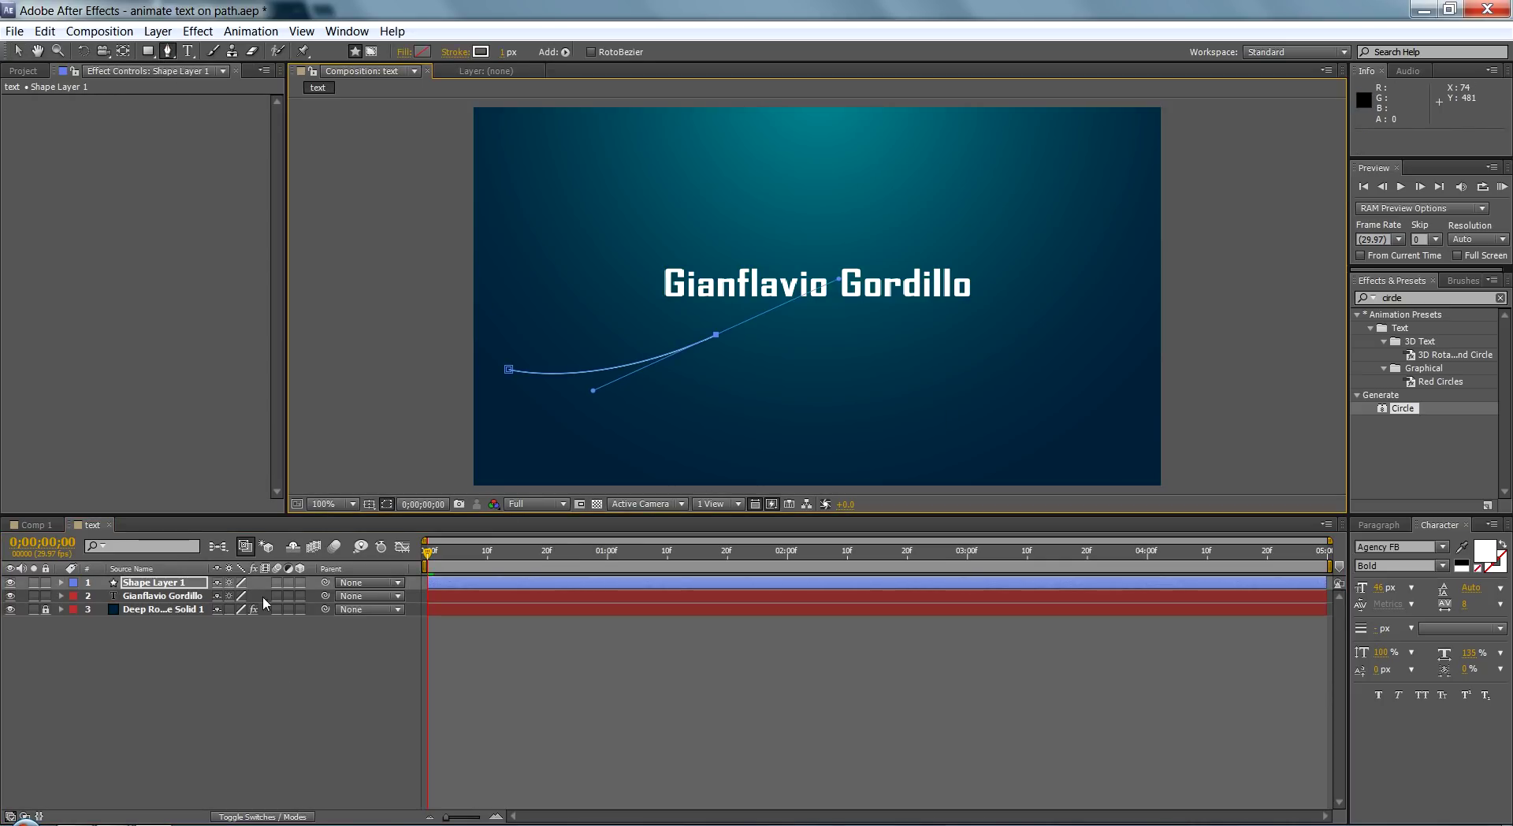
{"action": "left_click", "coordinate": [184, 587]}
{"action": "key", "text": "Delete"}
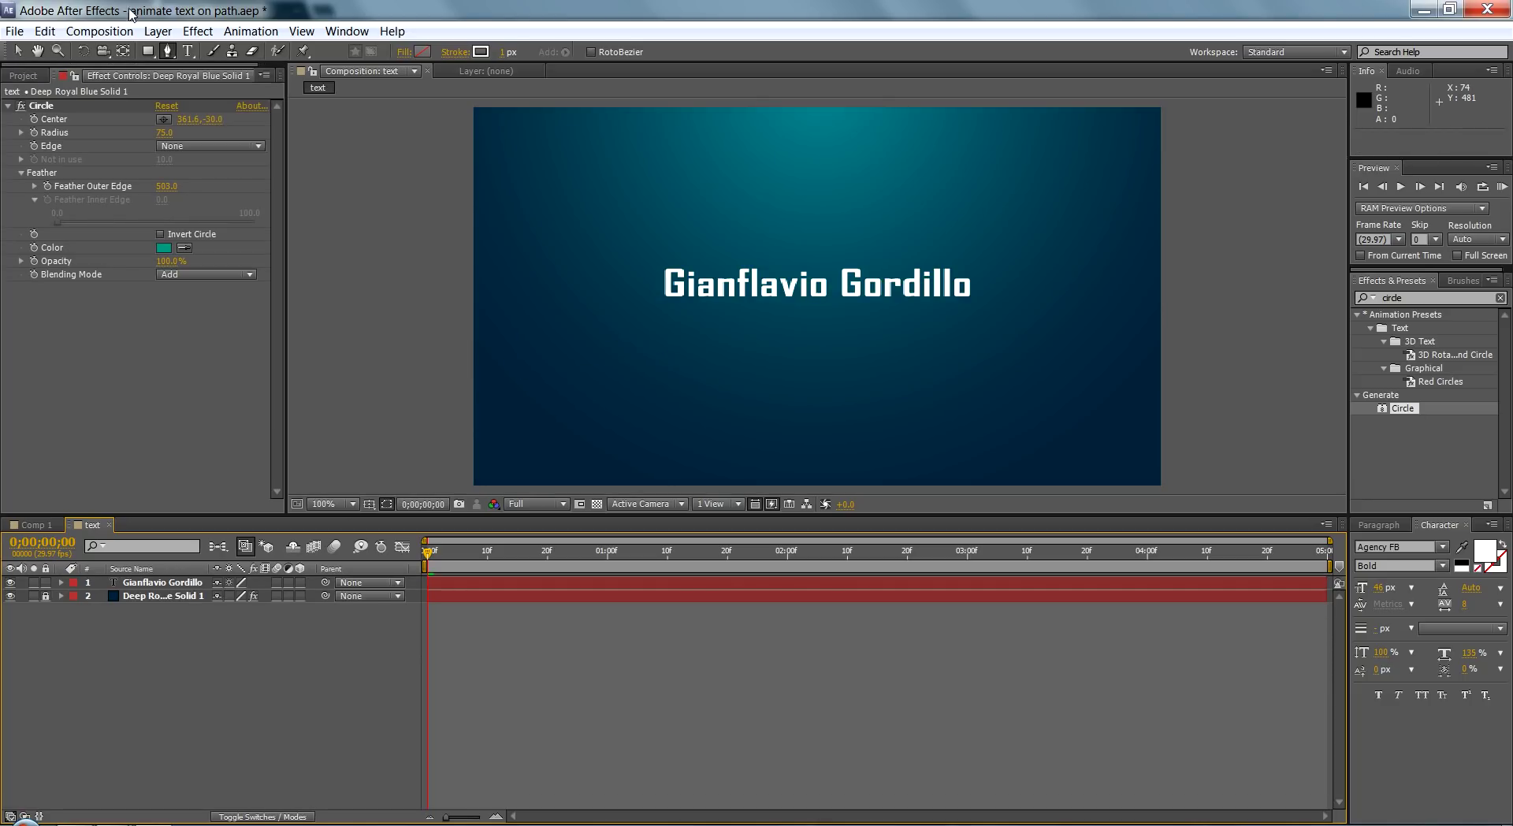
Step: Draw a rectangle shape below the name, delete it, and reselect the text layer
{"action": "left_click", "coordinate": [147, 51]}
{"action": "left_click_drag", "start_coordinate": [710, 288], "coordinate": [829, 385]}
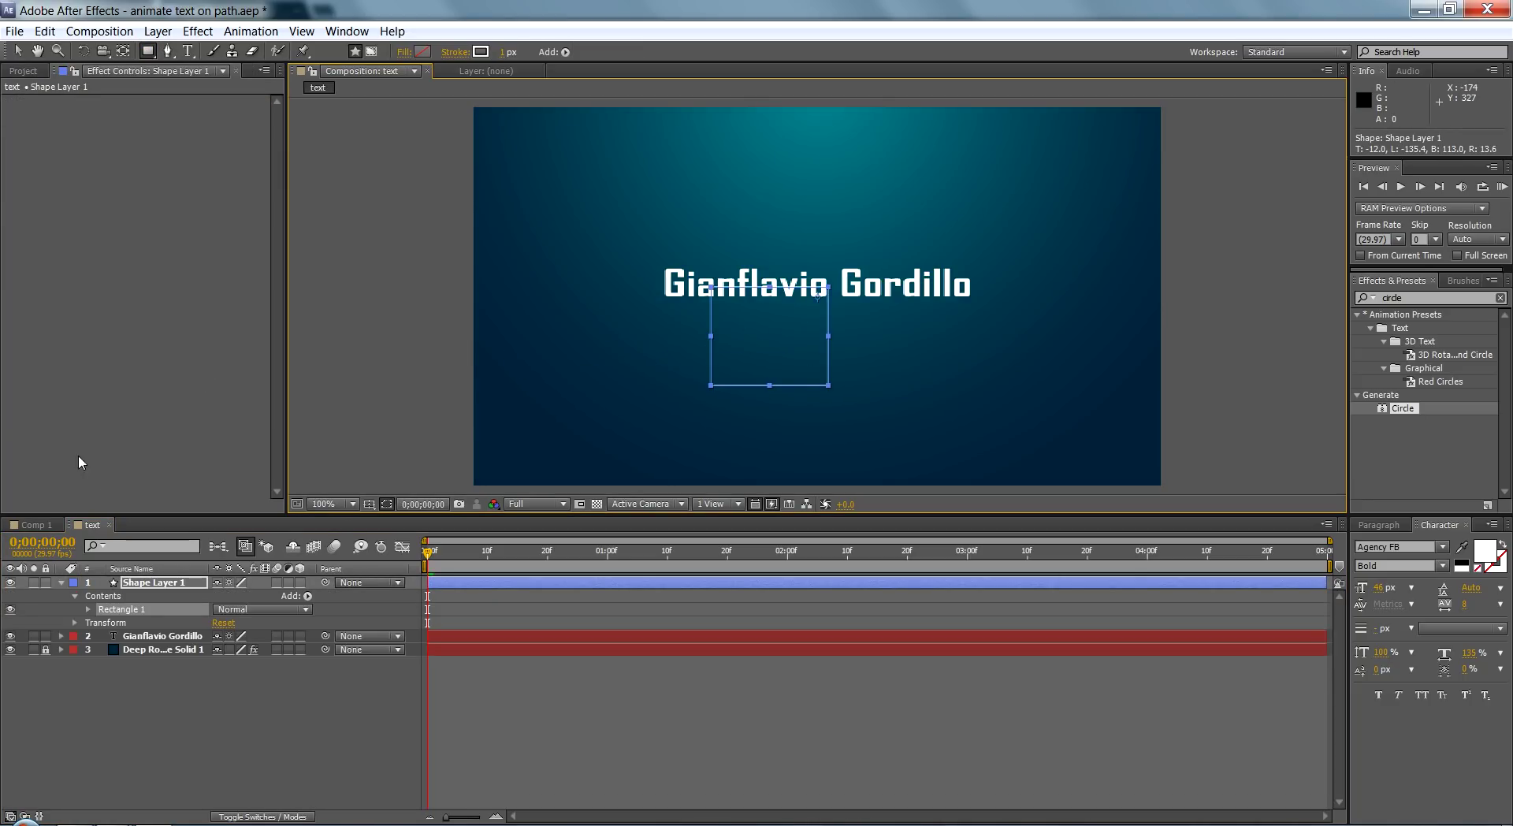
{"action": "left_click", "coordinate": [187, 585]}
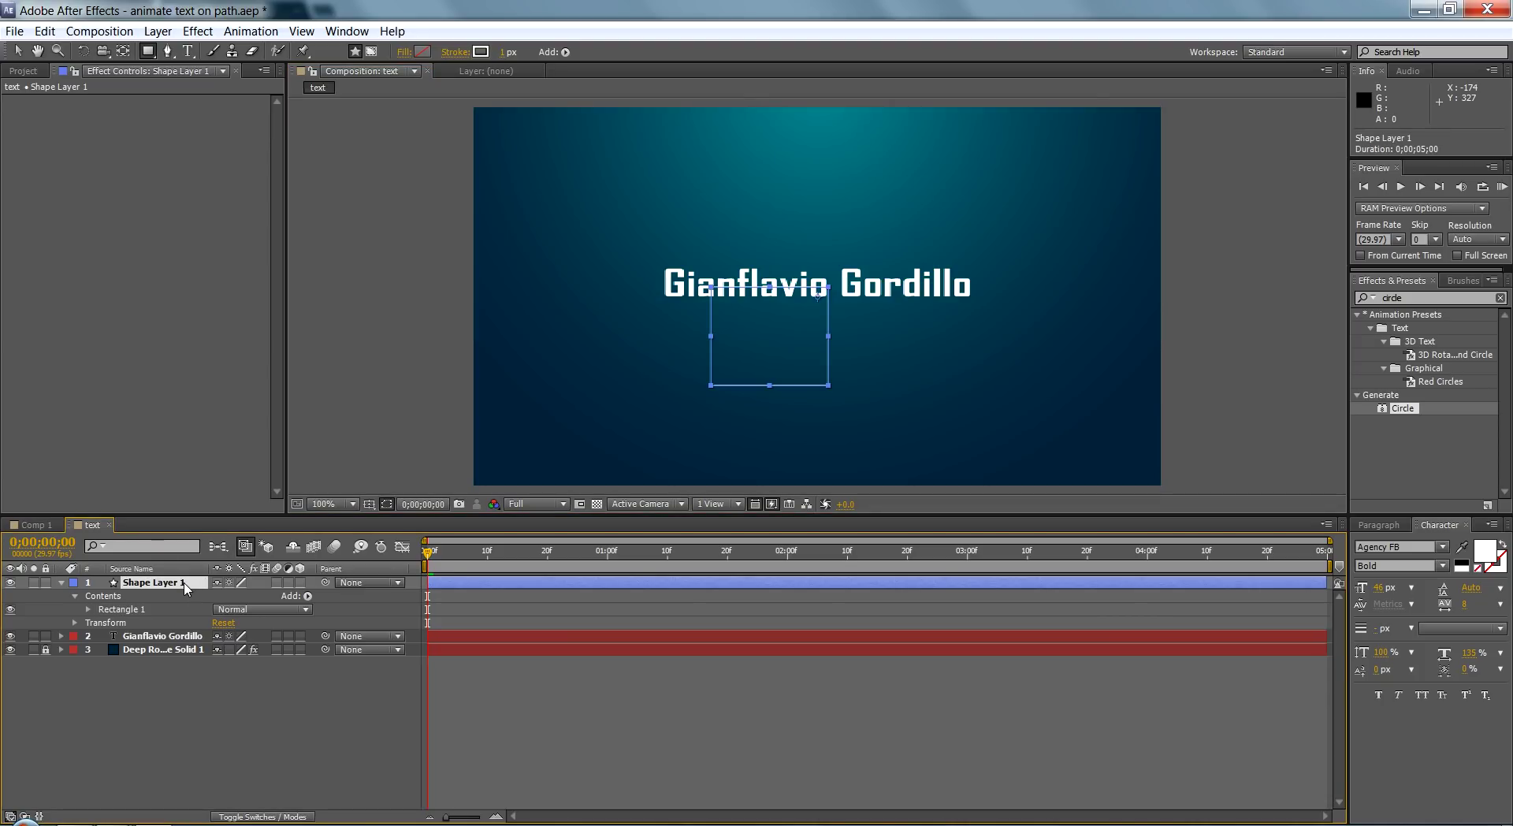
{"action": "key", "text": "Delete"}
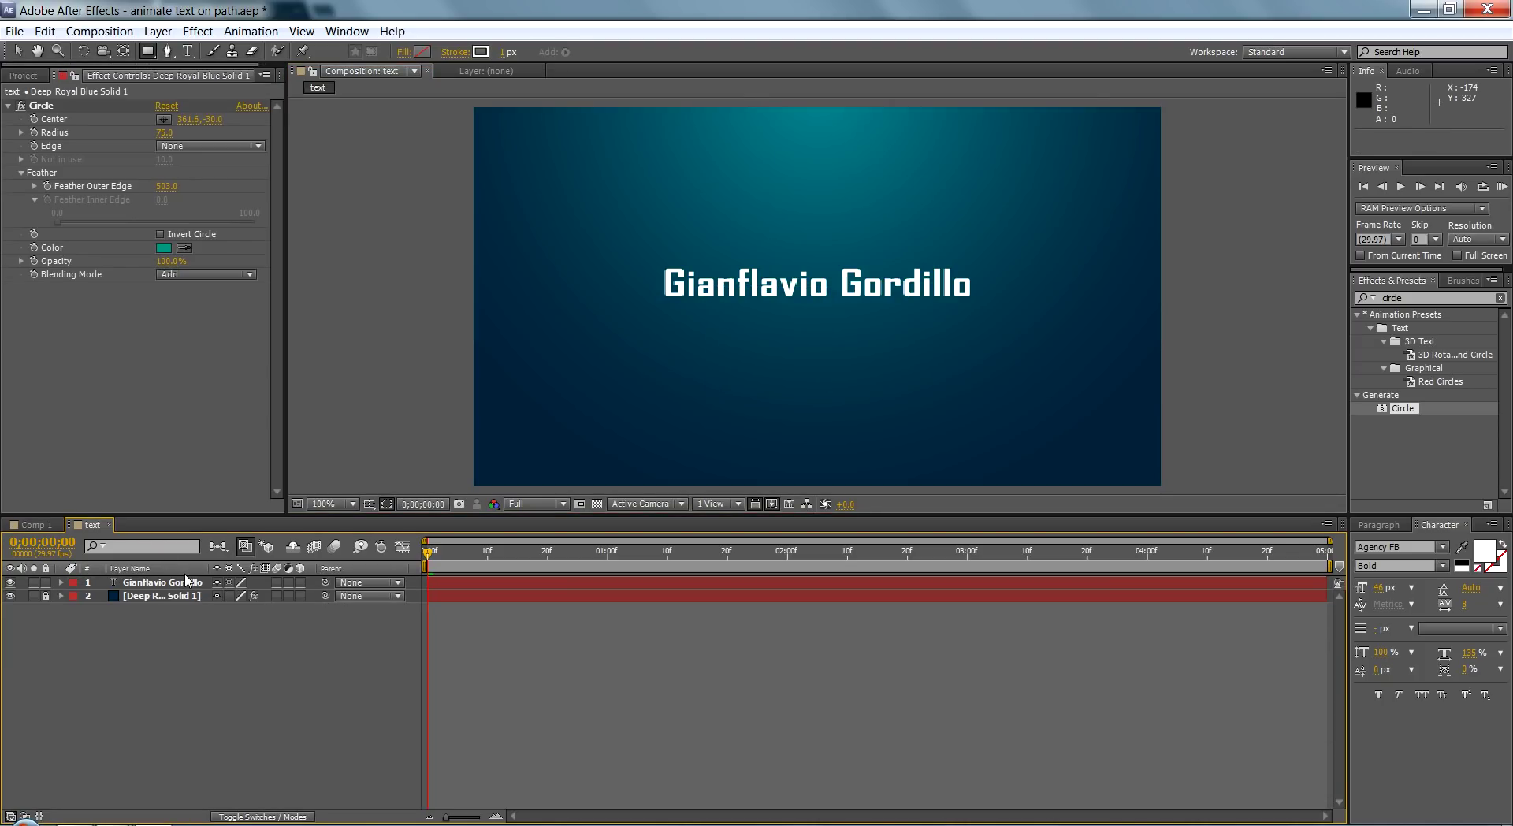
{"action": "left_click", "coordinate": [180, 583]}
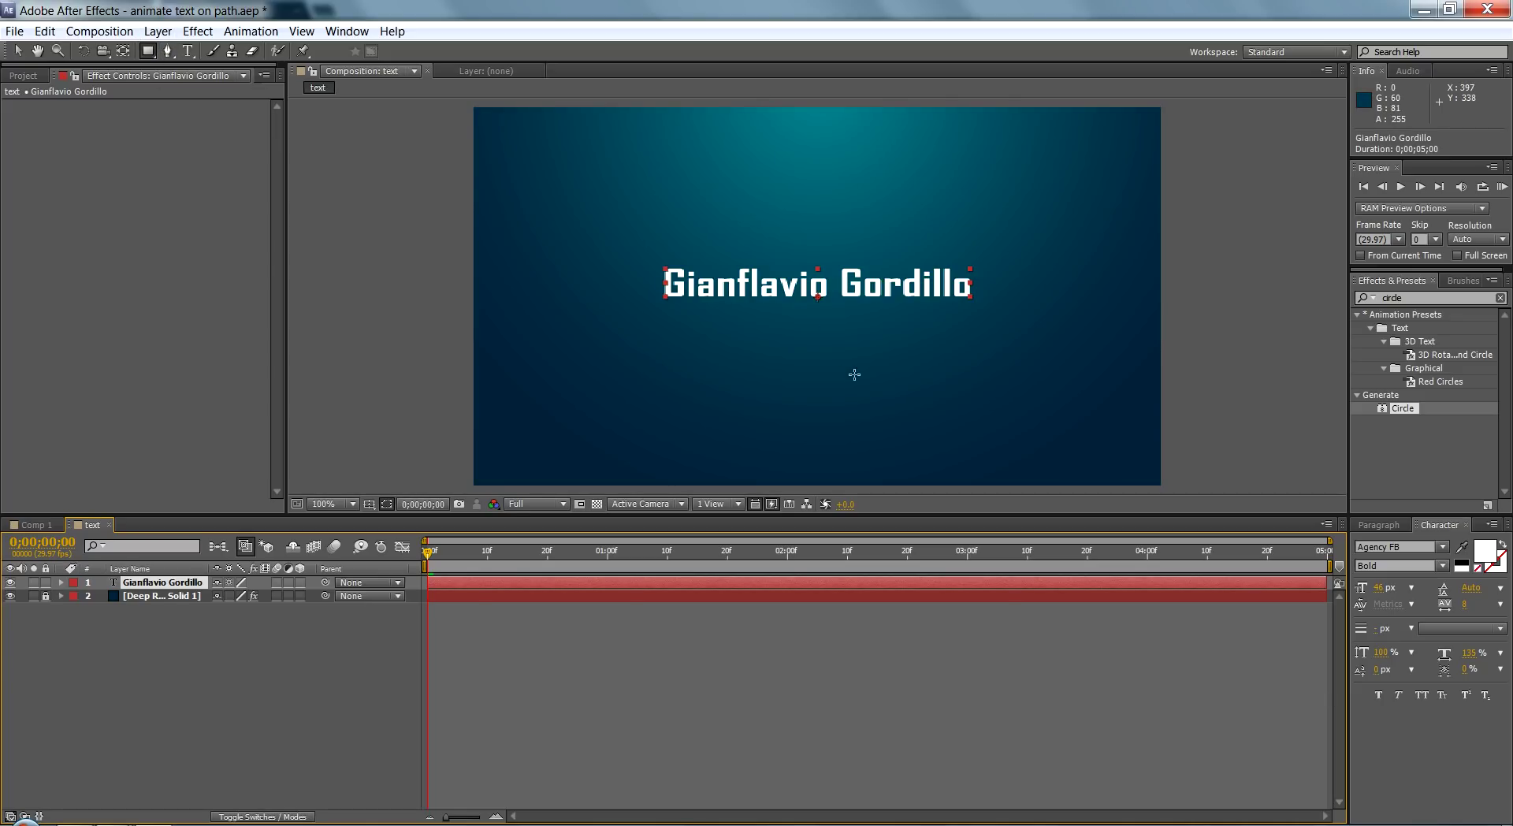
Step: Draw a rectangular Mask 1 over the name text, leaving its mode on Add
{"action": "left_click_drag", "start_coordinate": [860, 385], "coordinate": [656, 181]}
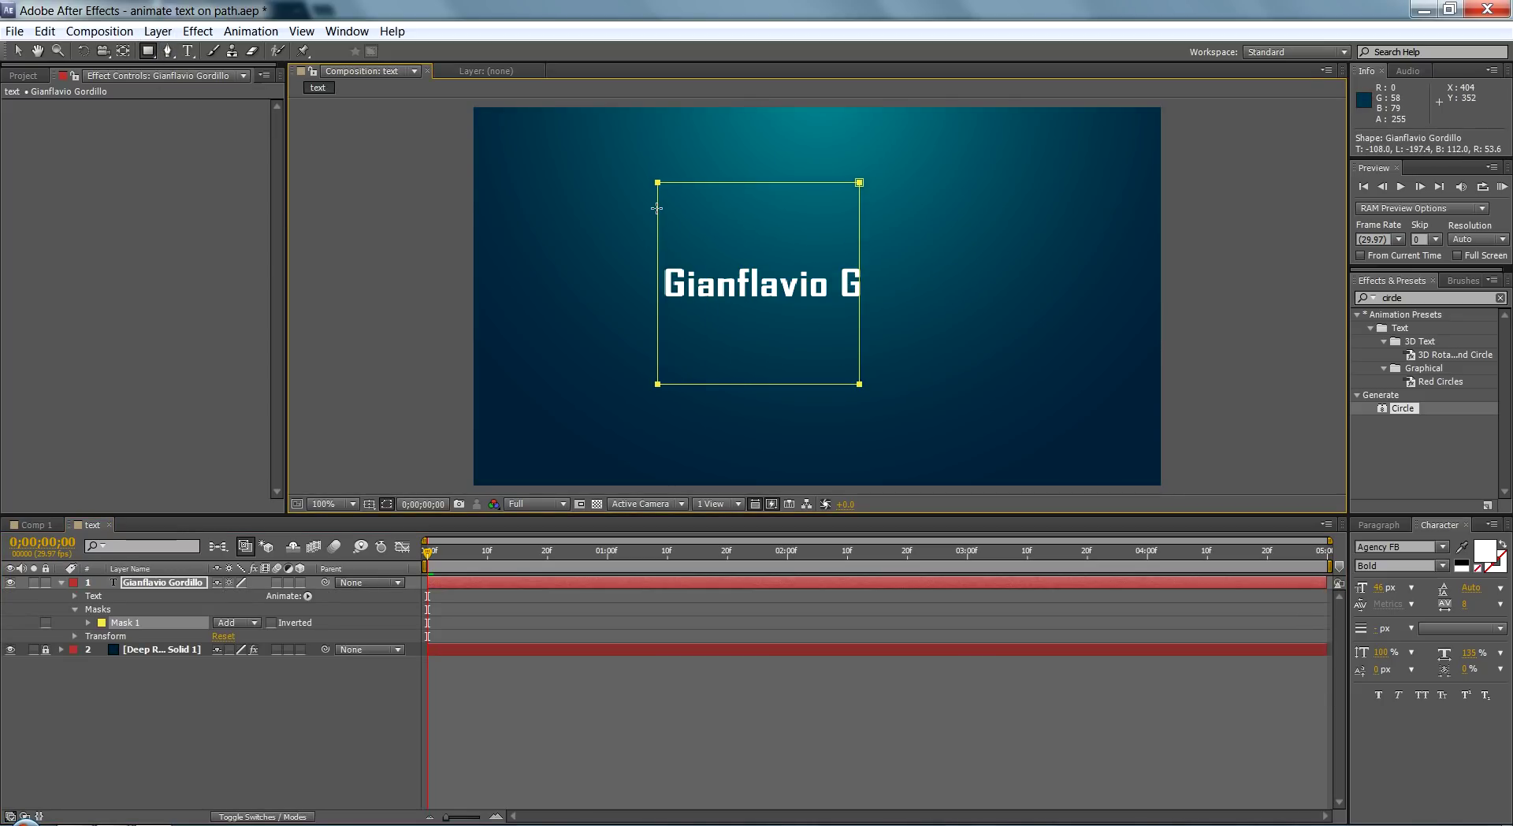
{"action": "left_click", "coordinate": [197, 665]}
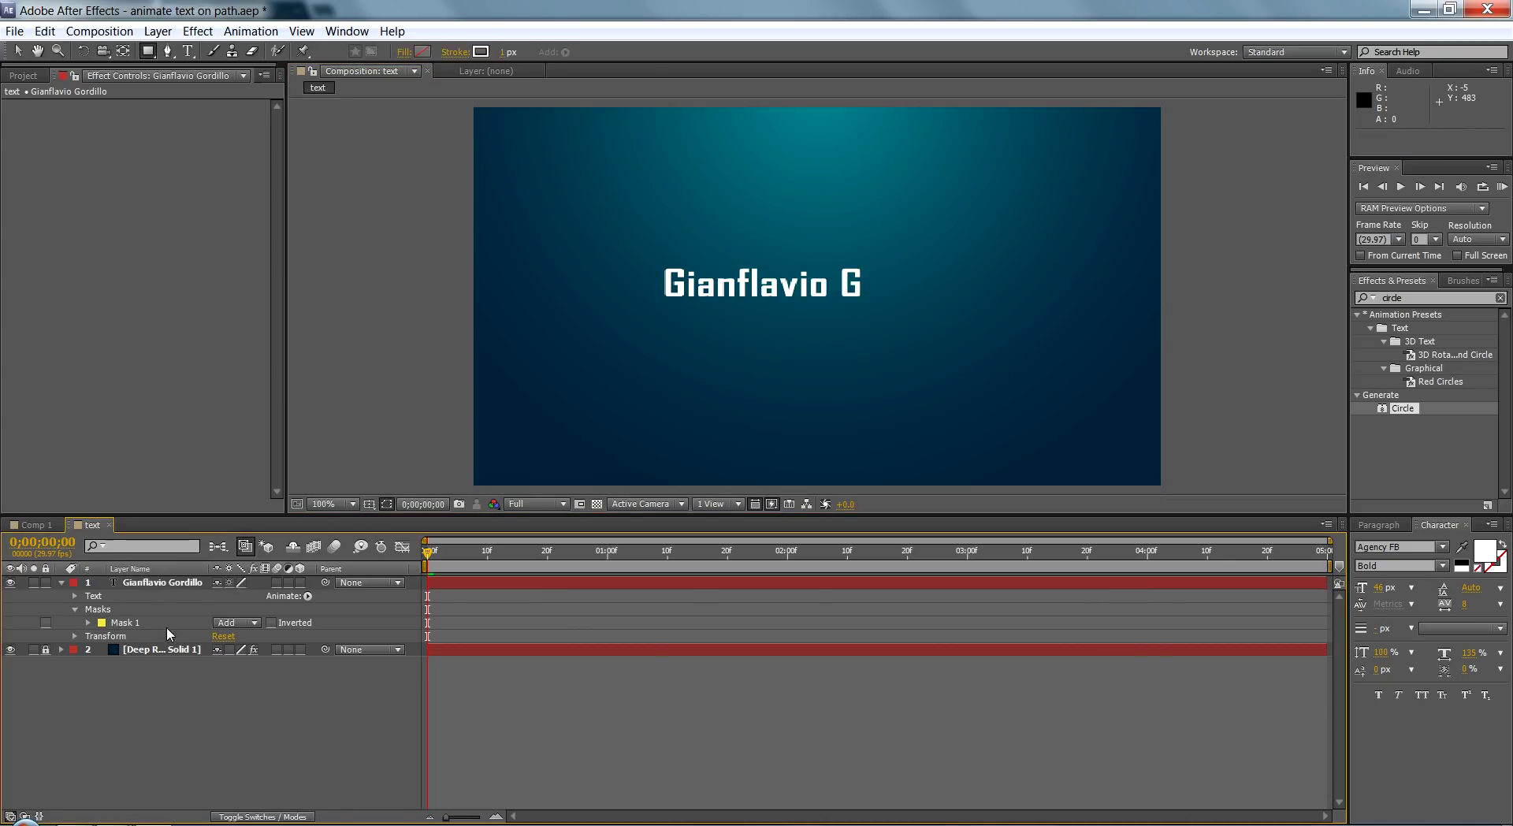
{"action": "left_click", "coordinate": [148, 584]}
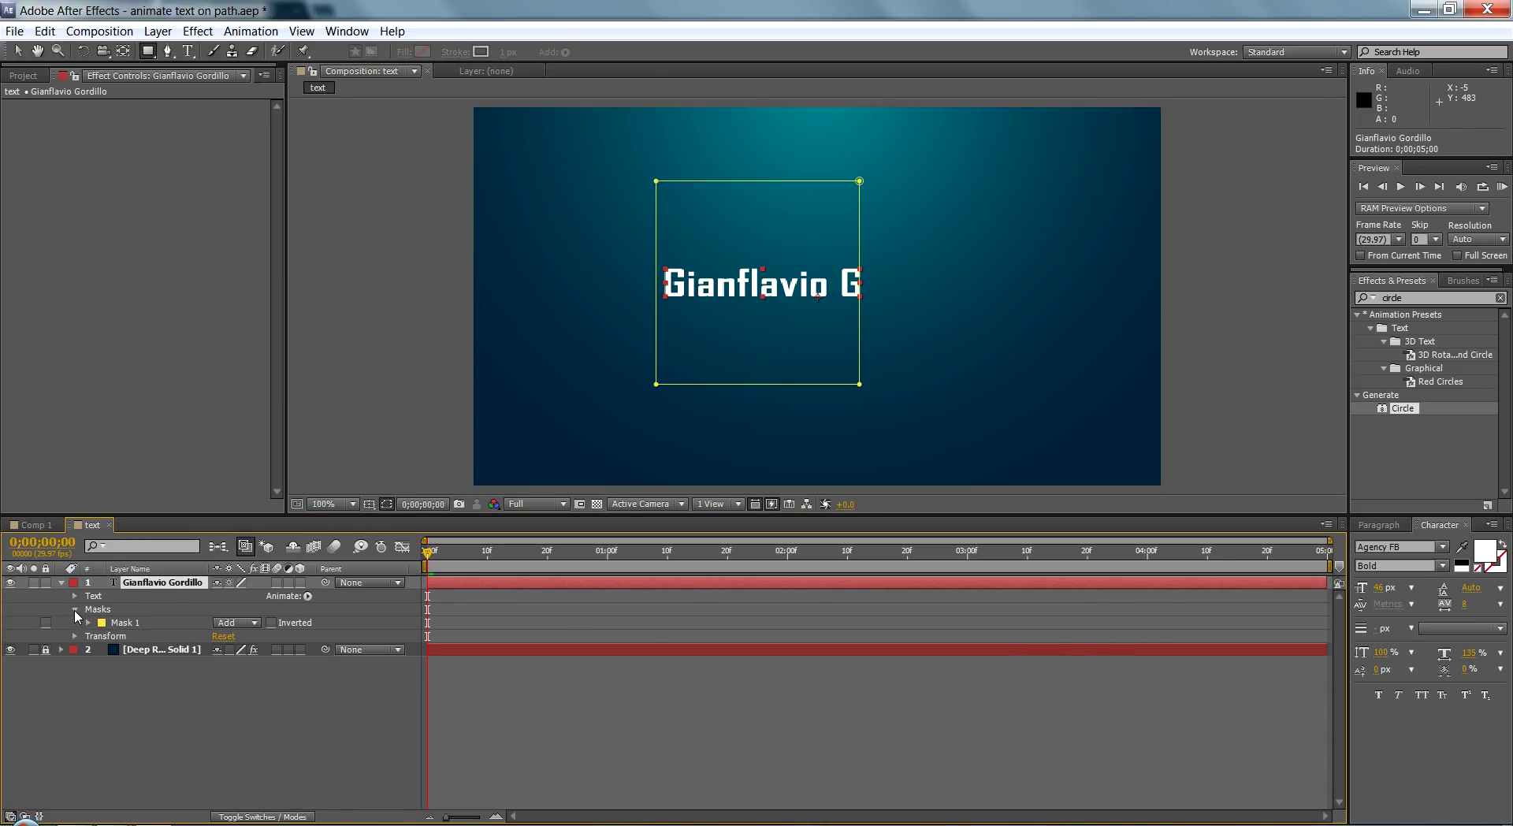
{"action": "left_click", "coordinate": [87, 623]}
{"action": "left_click", "coordinate": [87, 623]}
{"action": "left_click", "coordinate": [194, 618]}
{"action": "left_click", "coordinate": [252, 623]}
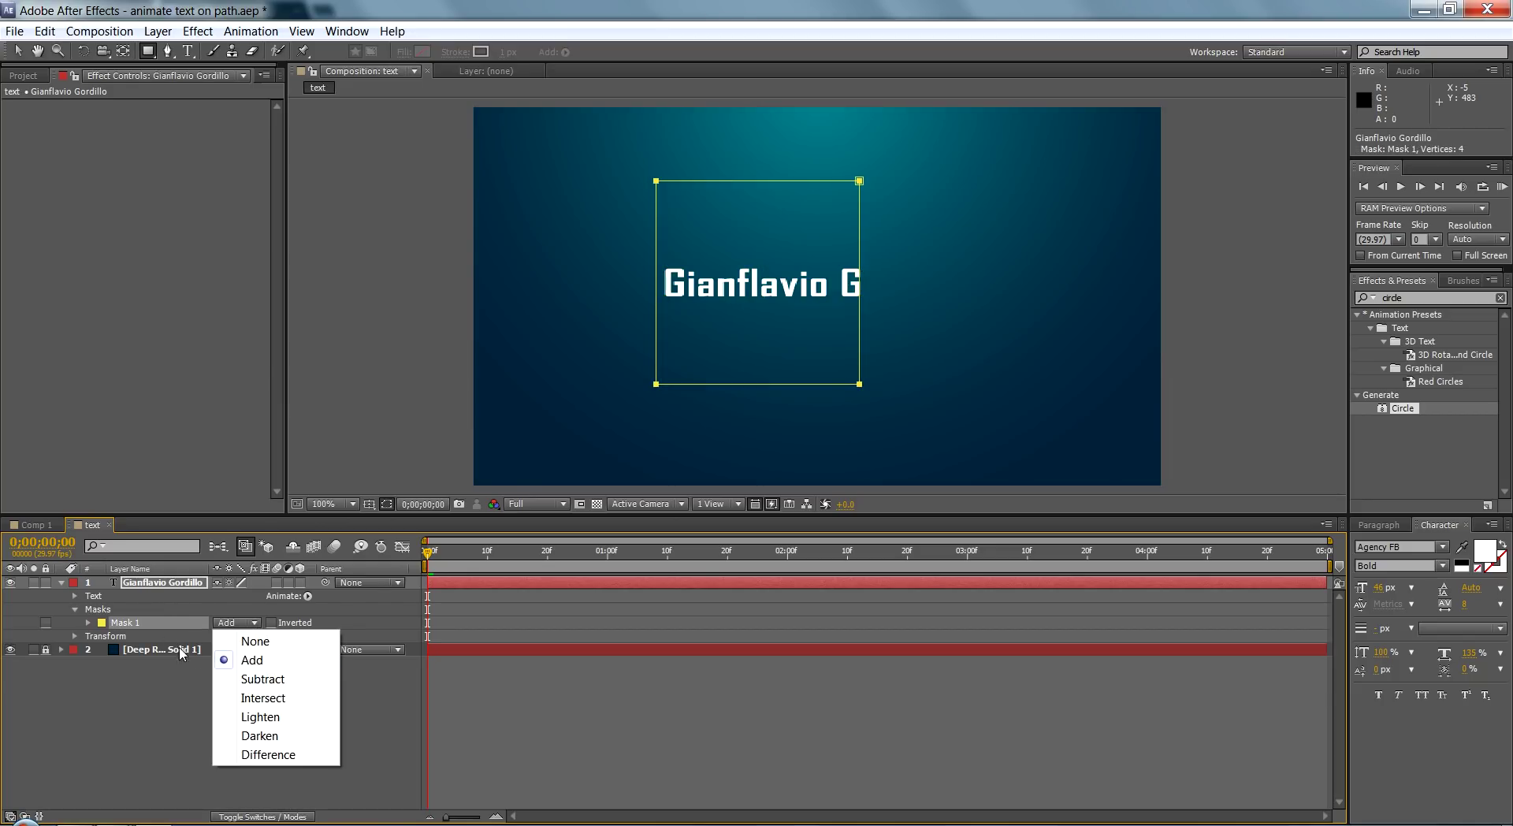
{"action": "left_click", "coordinate": [154, 626]}
{"action": "left_click", "coordinate": [76, 608]}
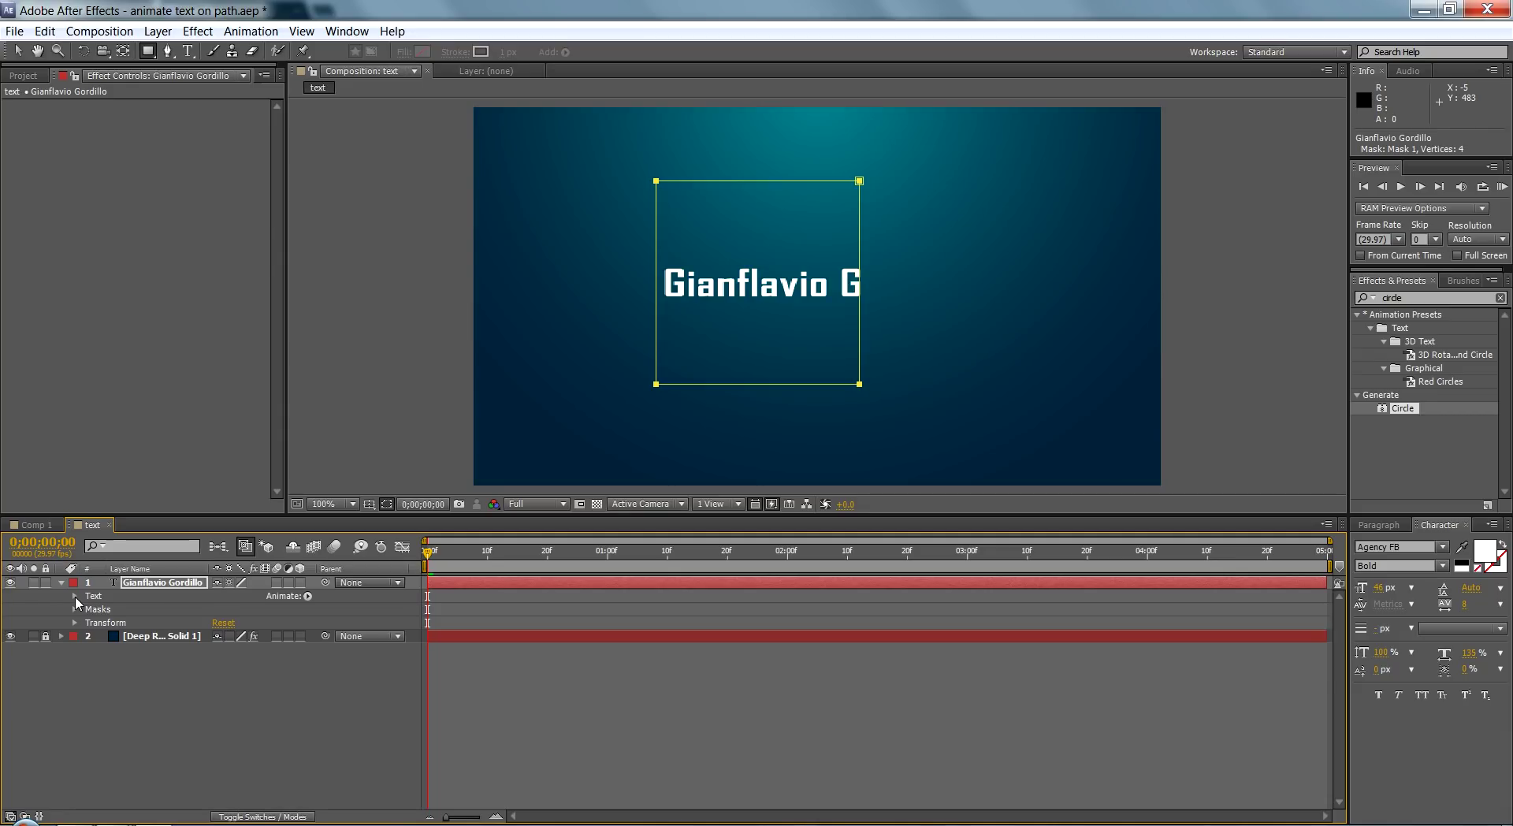
Step: Set the text layer's Path Options Path to Mask 1
{"action": "left_click", "coordinate": [75, 596]}
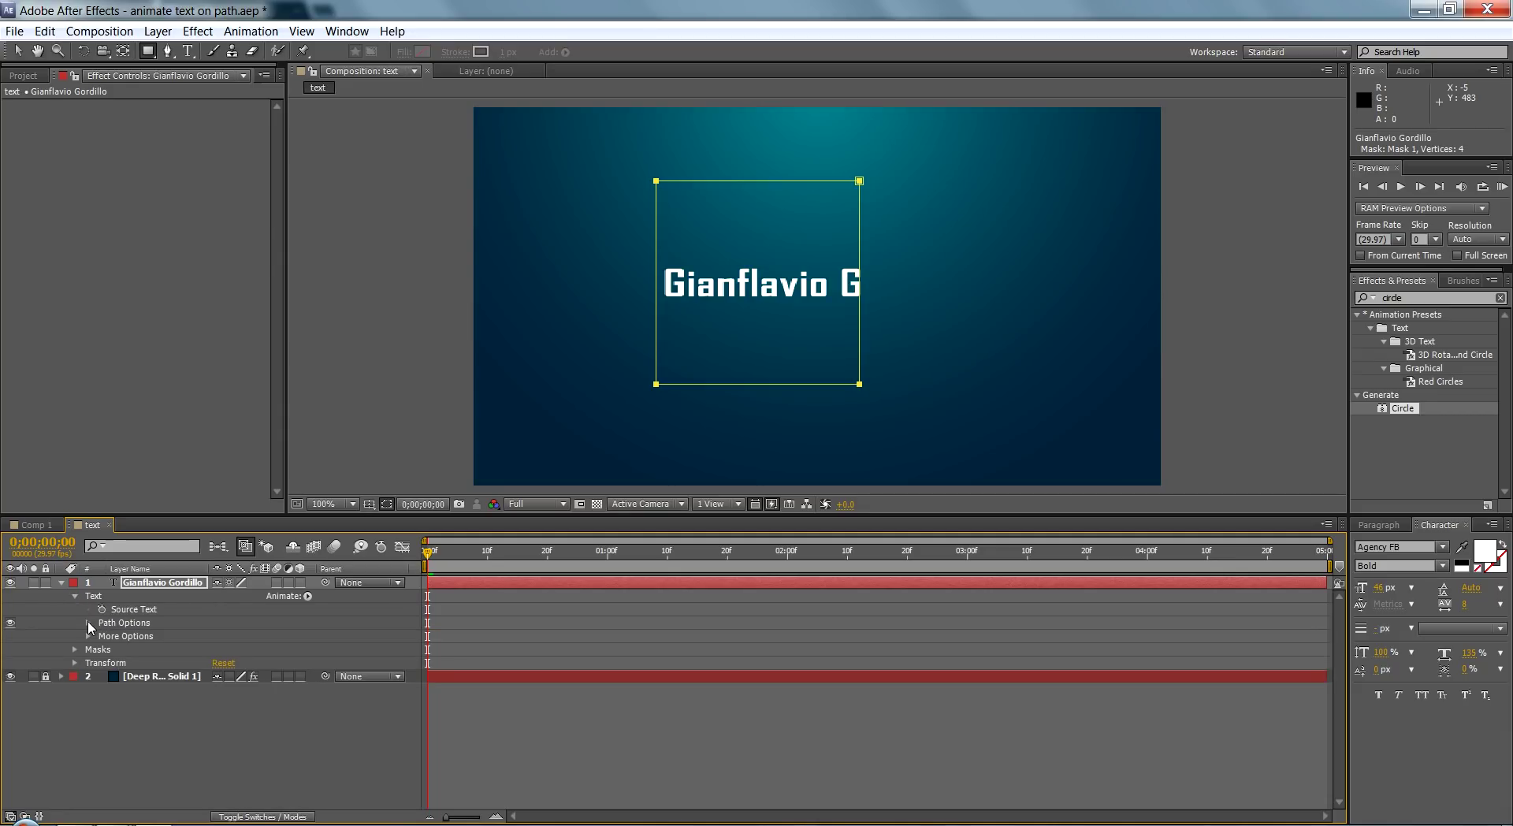
{"action": "left_click", "coordinate": [88, 624]}
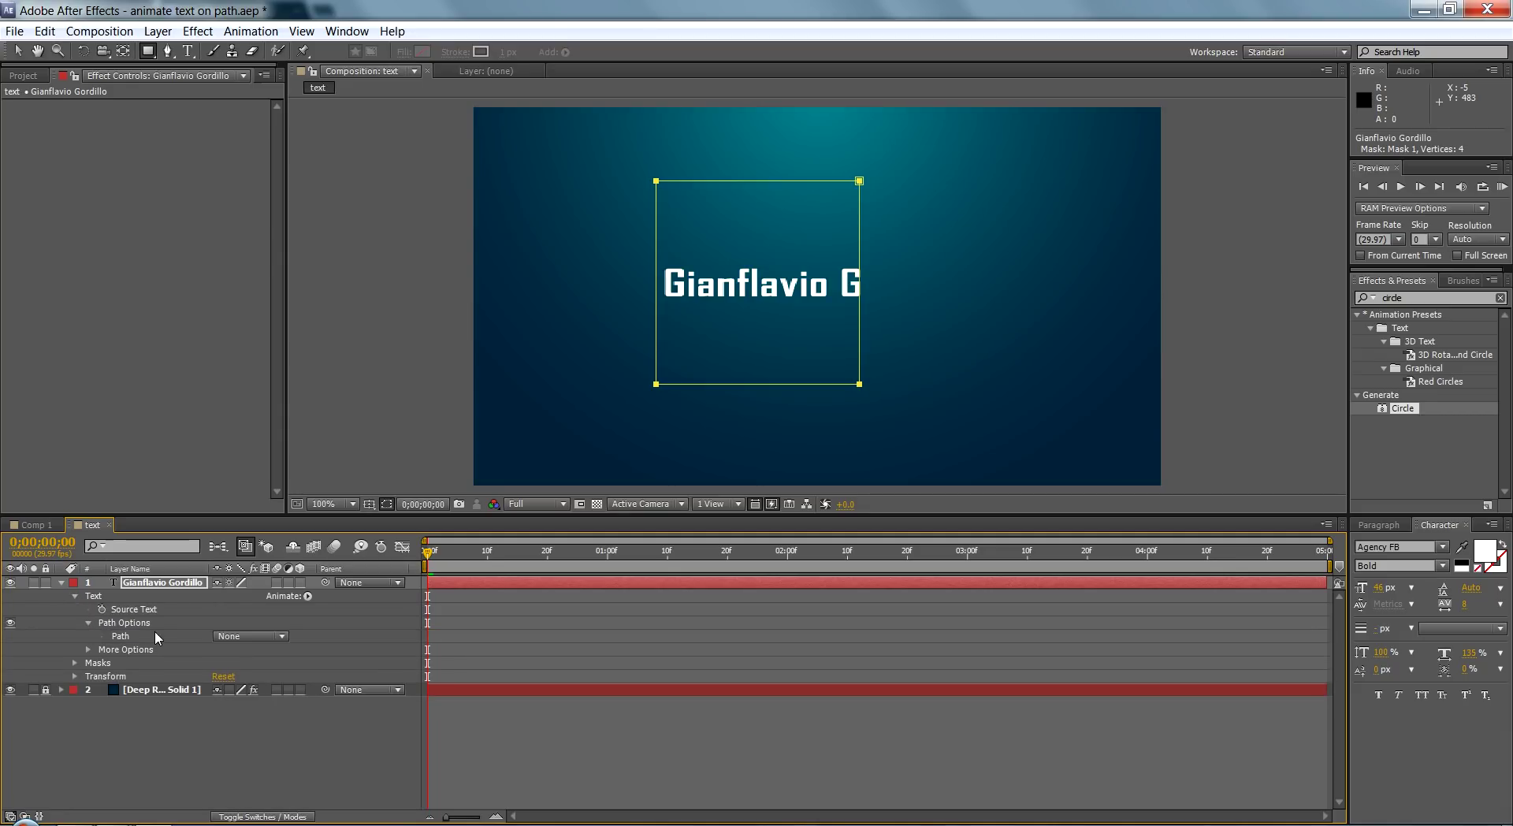
{"action": "left_click", "coordinate": [225, 636]}
{"action": "left_click", "coordinate": [240, 677]}
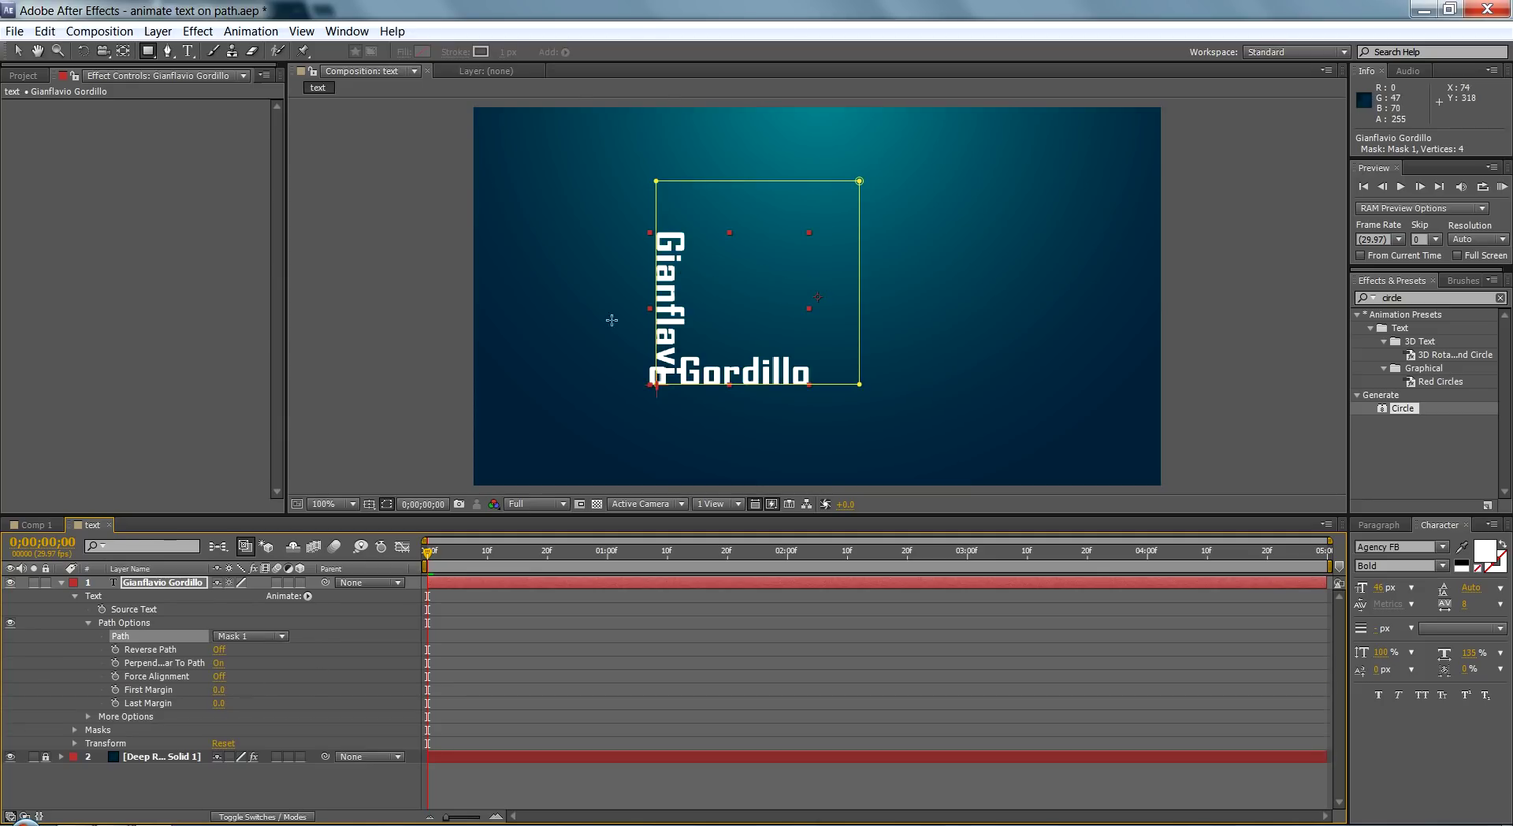
Step: Preview the text running along the mask, then return to the composition start
{"action": "key", "text": "space"}
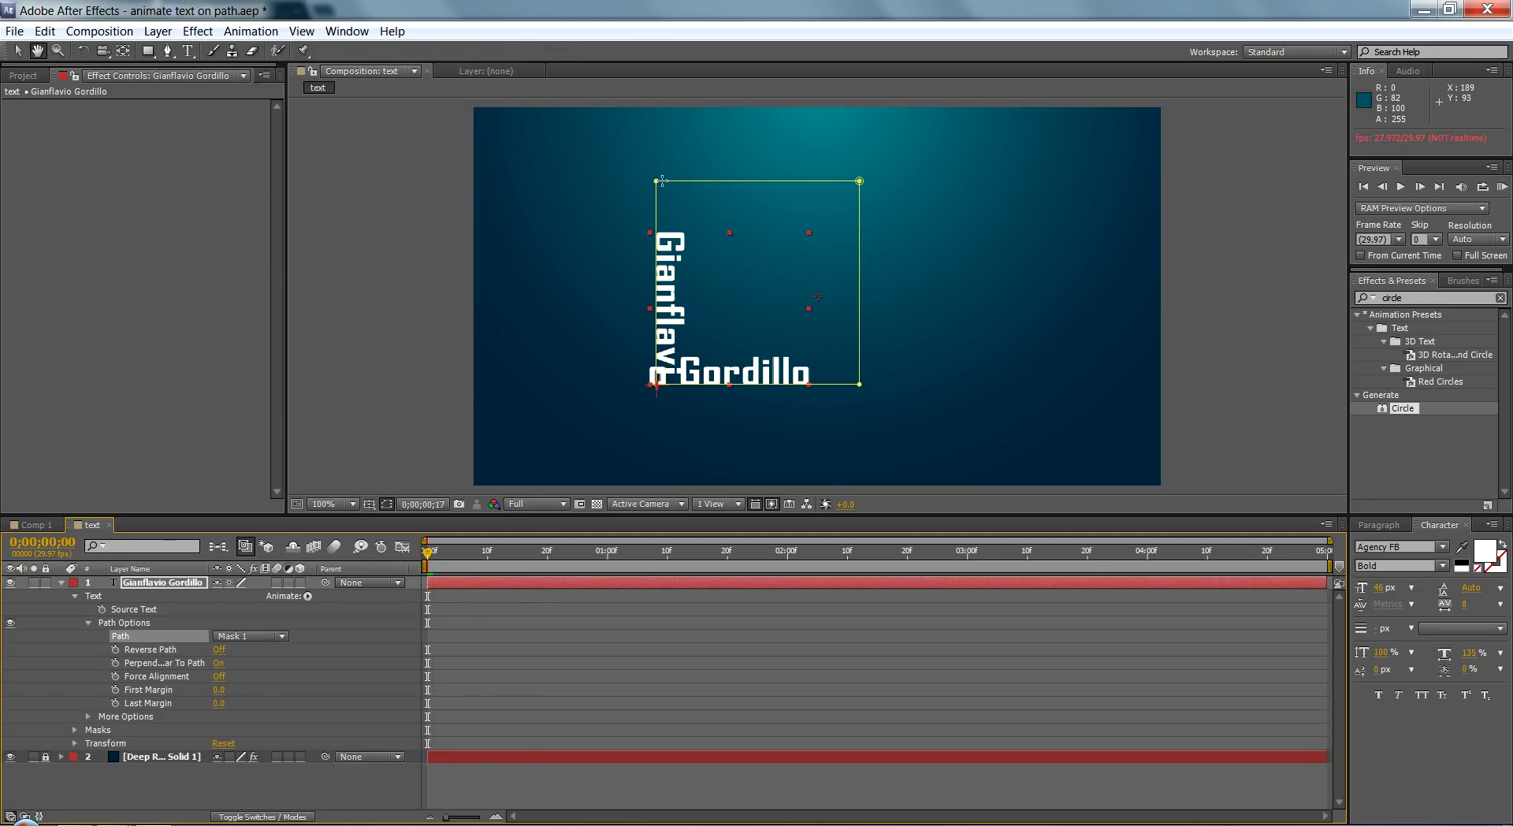
{"action": "key", "text": "space"}
{"action": "left_click_drag", "start_coordinate": [536, 551], "coordinate": [493, 552]}
{"action": "left_click", "coordinate": [427, 552]}
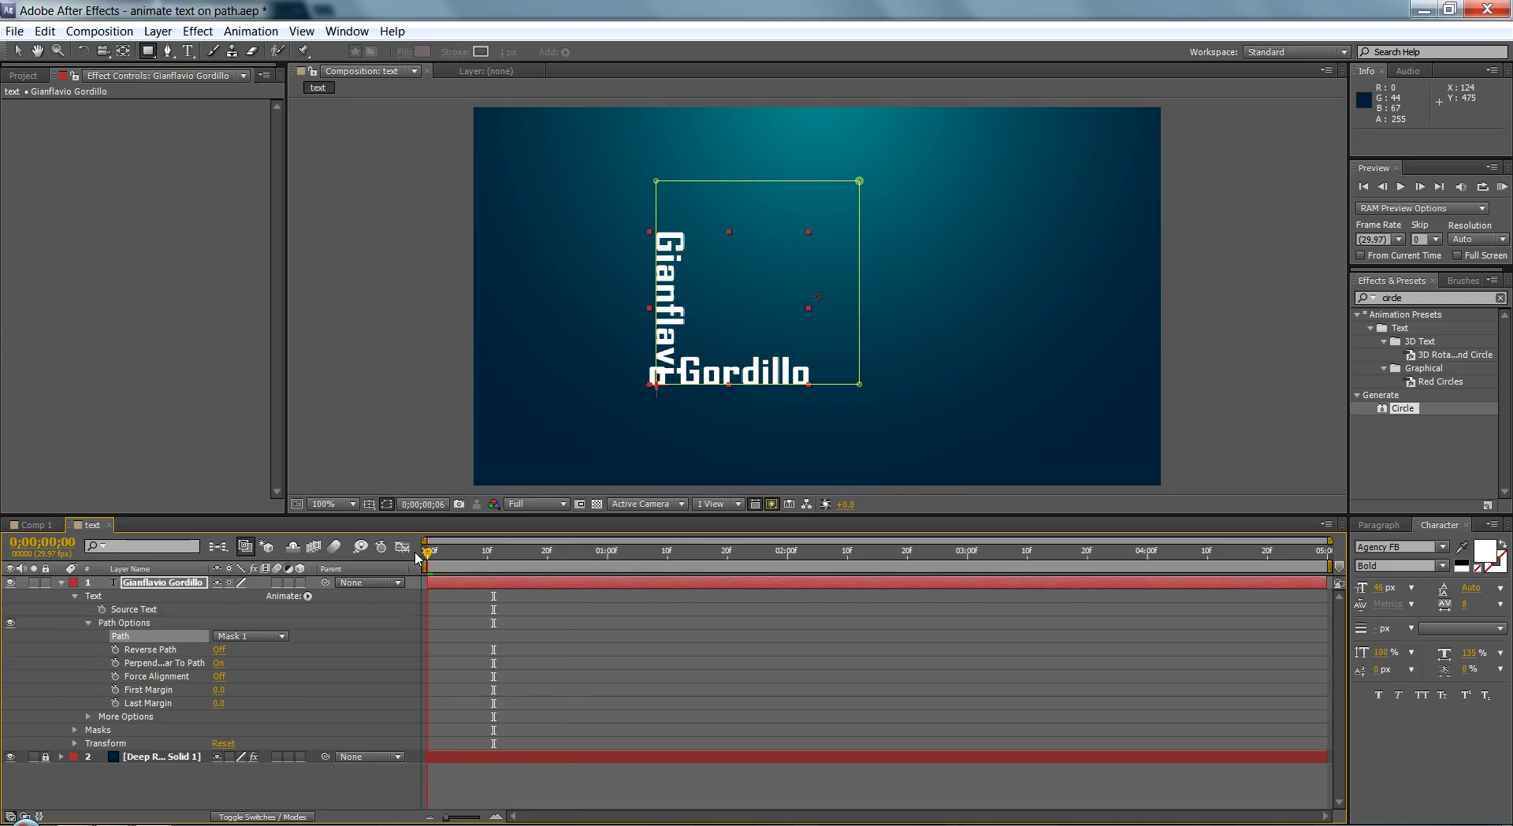
Step: Drag Mask 1's right-hand corners to widen the mask into a slanted four-sided shape
{"action": "key", "text": "v"}
{"action": "left_click_drag", "start_coordinate": [859, 384], "coordinate": [1086, 386]}
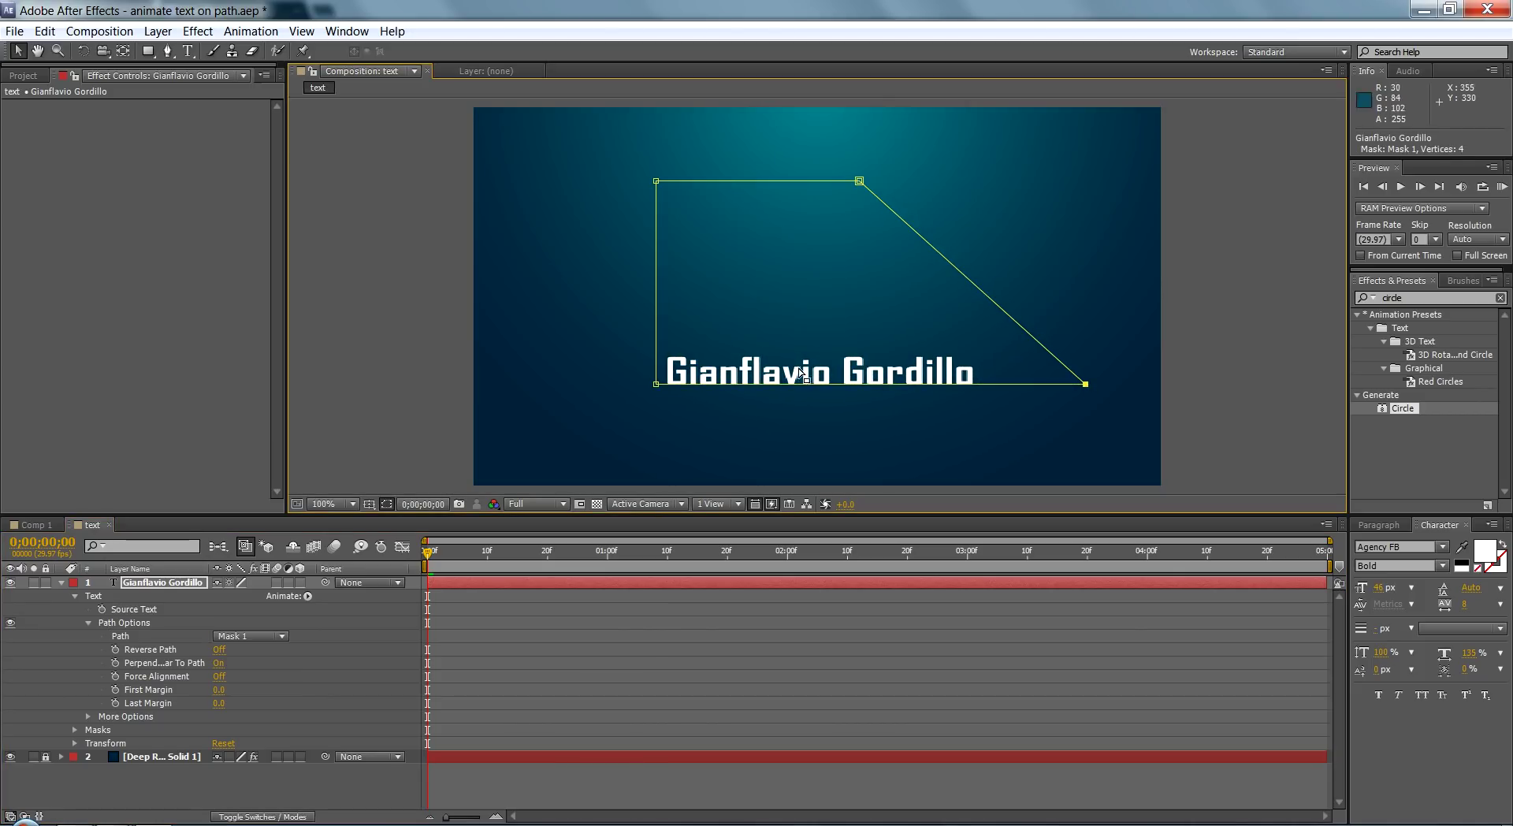
{"action": "mouse_move", "coordinate": [859, 180]}
{"action": "left_mouse_down"}
{"action": "mouse_move", "coordinate": [851, 211]}
{"action": "mouse_move", "coordinate": [949, 160]}
{"action": "mouse_move", "coordinate": [1068, 244]}
{"action": "mouse_move", "coordinate": [1091, 161]}
{"action": "mouse_move", "coordinate": [858, 142]}
{"action": "mouse_move", "coordinate": [810, 207]}
{"action": "mouse_move", "coordinate": [837, 185]}
{"action": "left_mouse_up"}
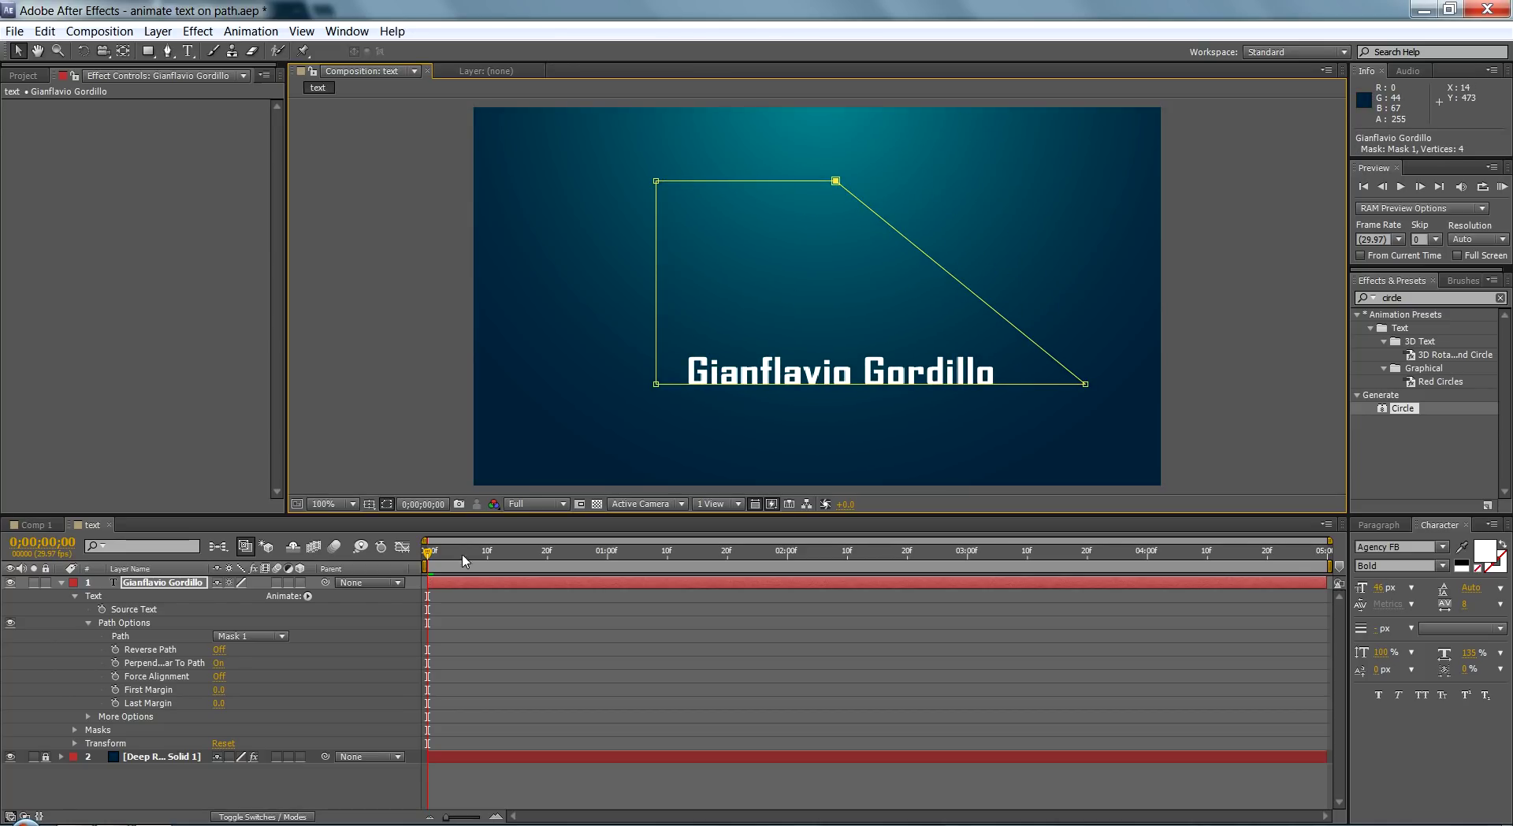
Step: Turn Reverse Path on and keyframe First Margin at 2126.0 at the start
{"action": "left_click", "coordinate": [429, 561]}
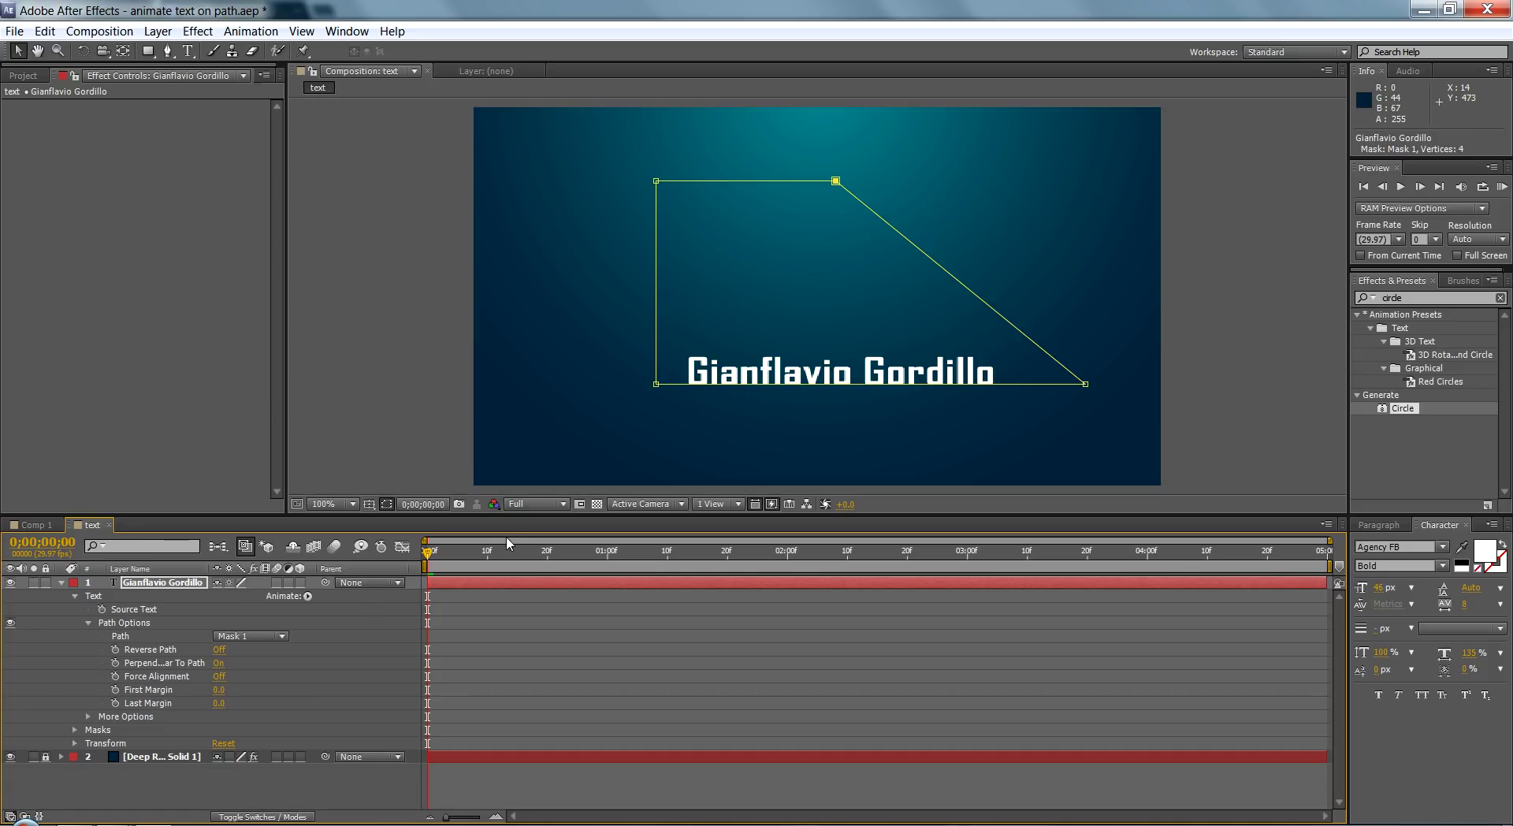
{"action": "left_click", "coordinate": [162, 692]}
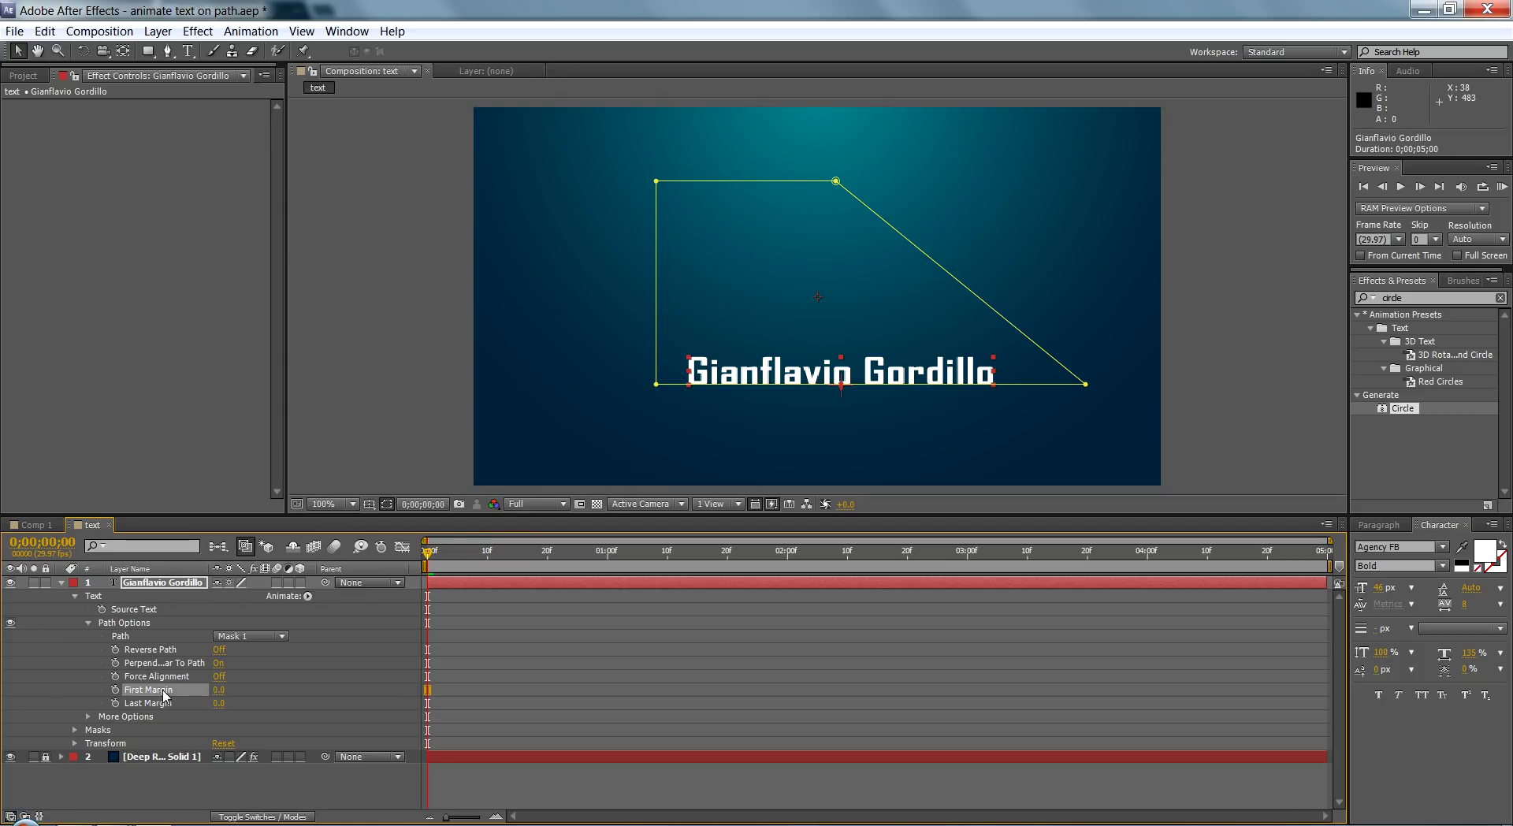
{"action": "left_click", "coordinate": [164, 703]}
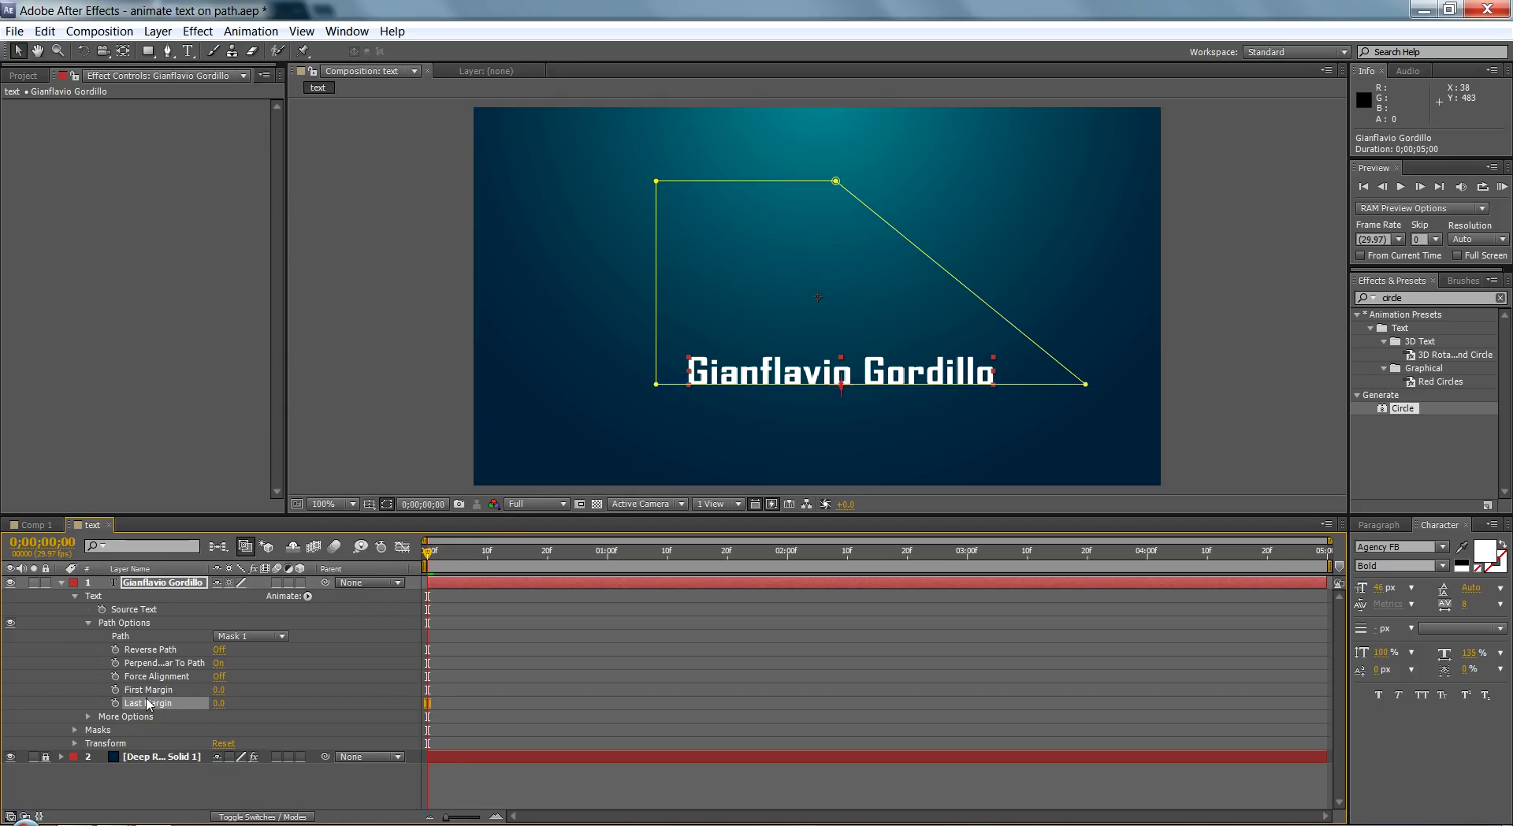
{"action": "left_click", "coordinate": [122, 692]}
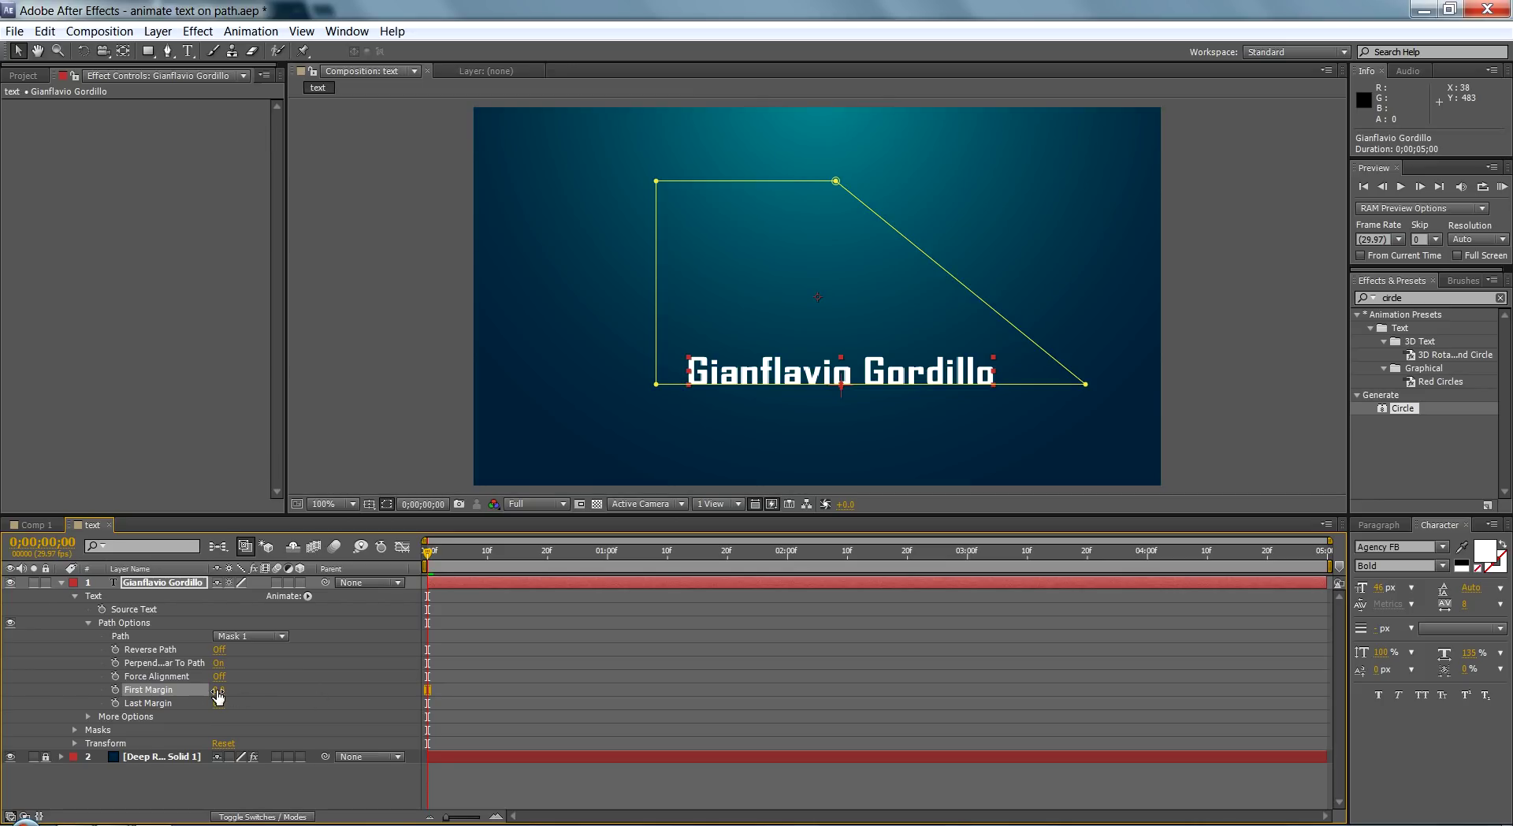
{"action": "left_click_drag", "start_coordinate": [219, 694], "coordinate": [1292, 663]}
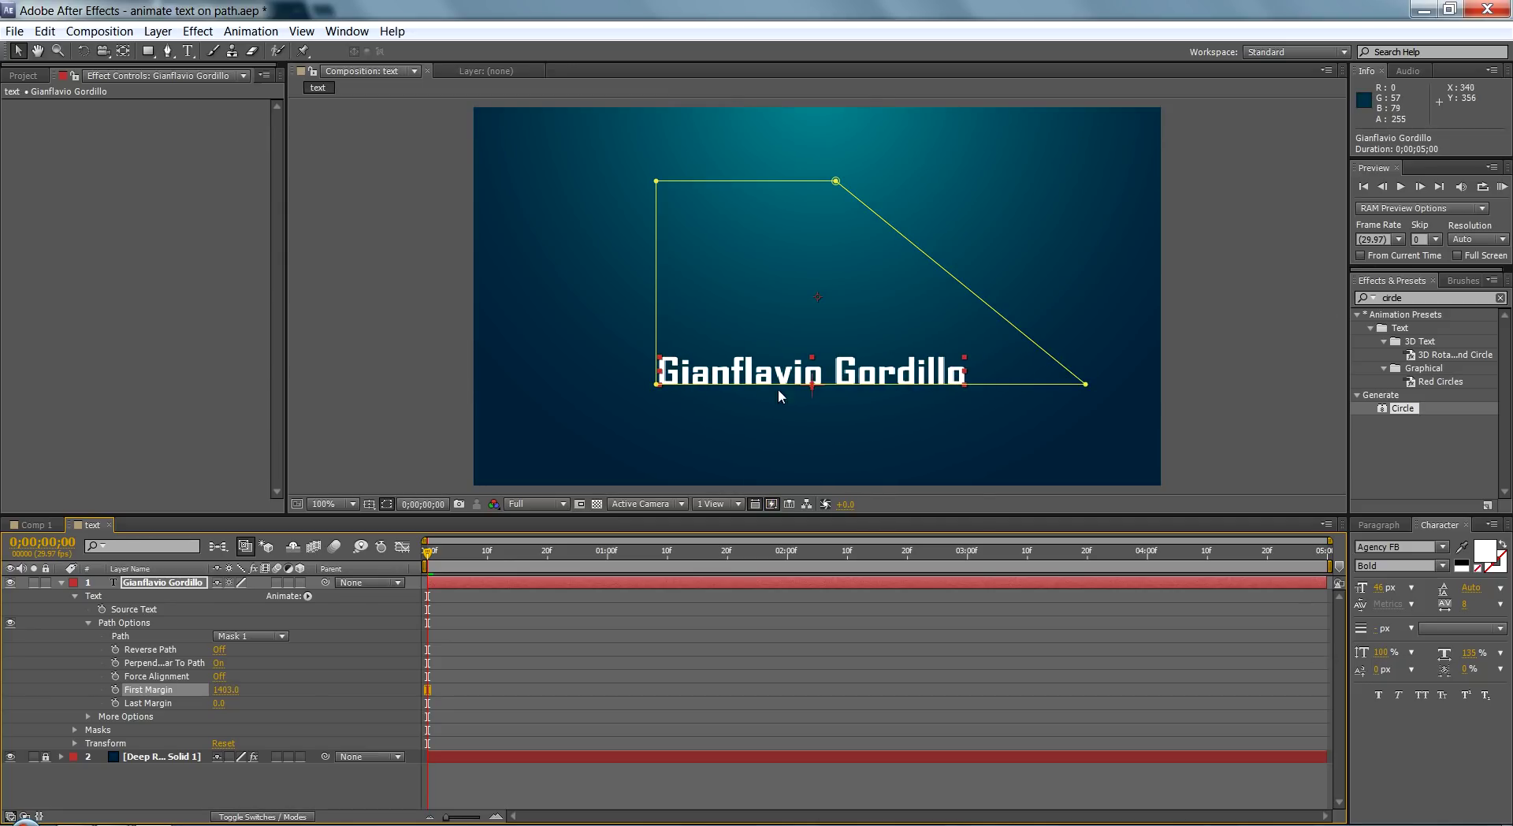
{"action": "left_click", "coordinate": [219, 650]}
{"action": "left_click_drag", "start_coordinate": [222, 691], "coordinate": [794, 678]}
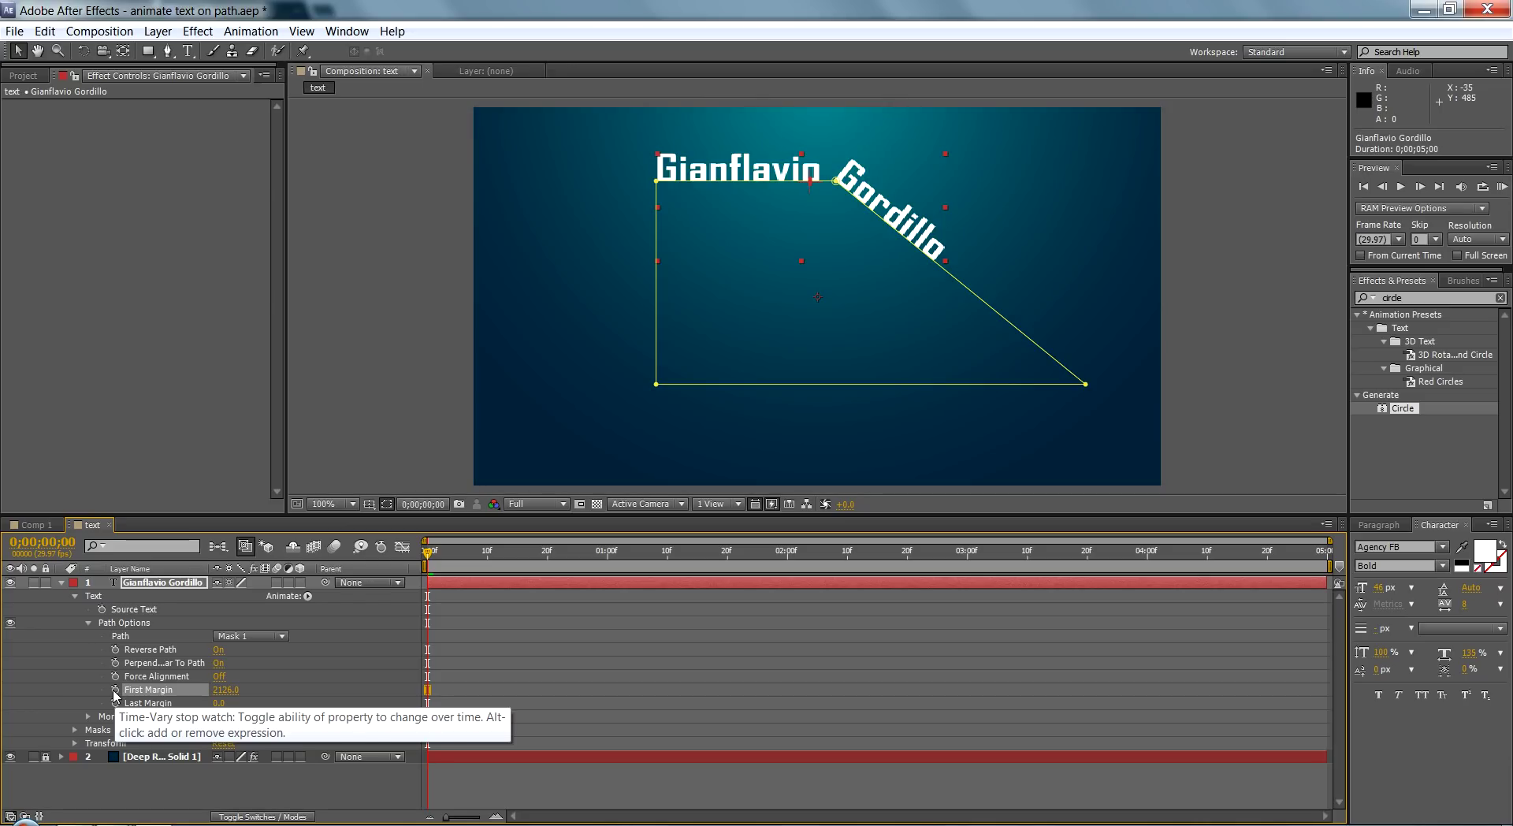
{"action": "left_click", "coordinate": [115, 690]}
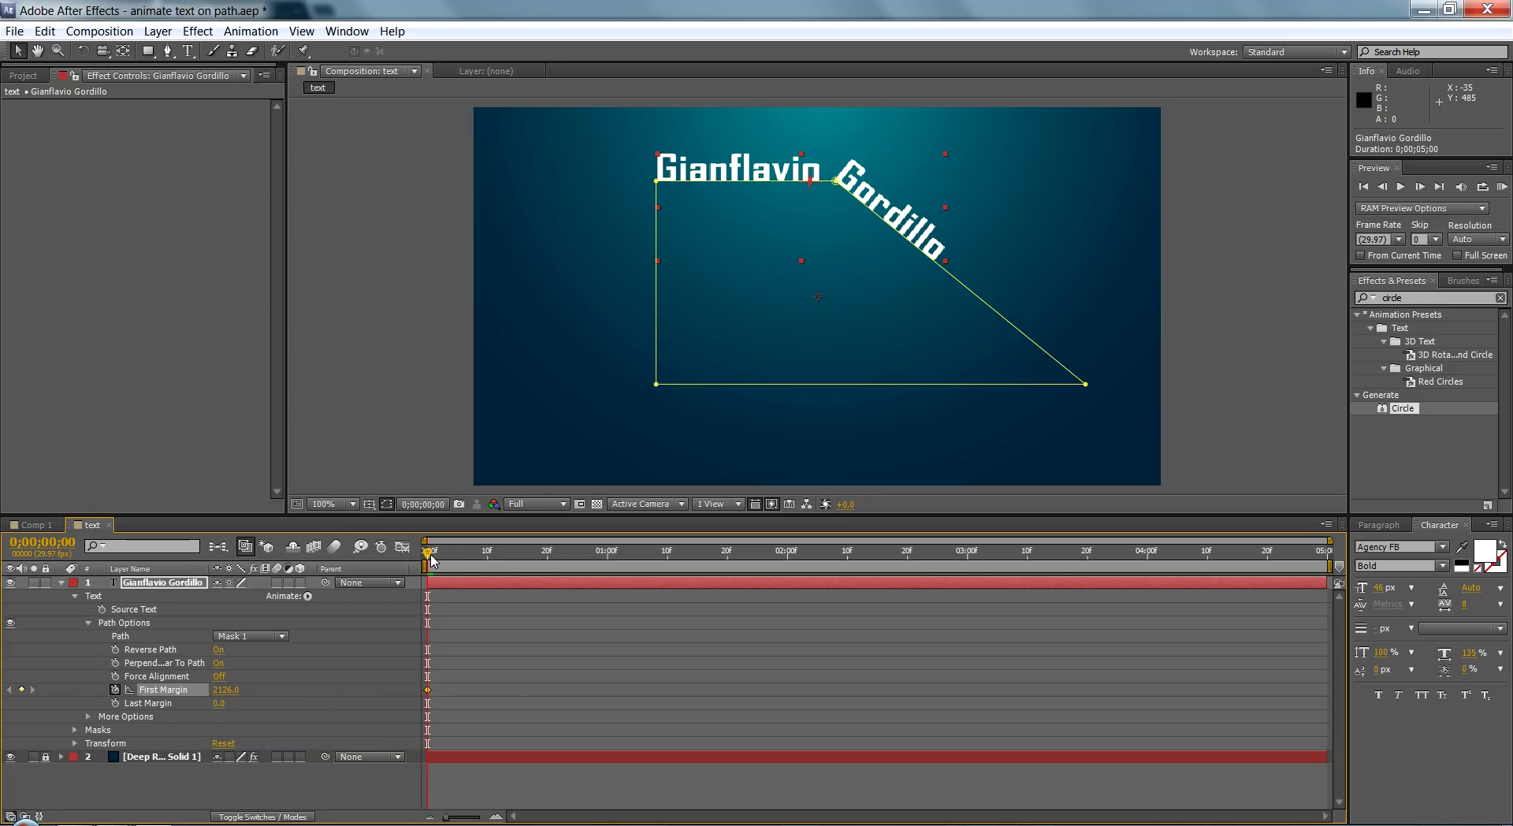
Step: Add a First Margin keyframe of 3566.0 near 2 seconds and preview the sliding name
{"action": "left_click_drag", "start_coordinate": [427, 558], "coordinate": [796, 561]}
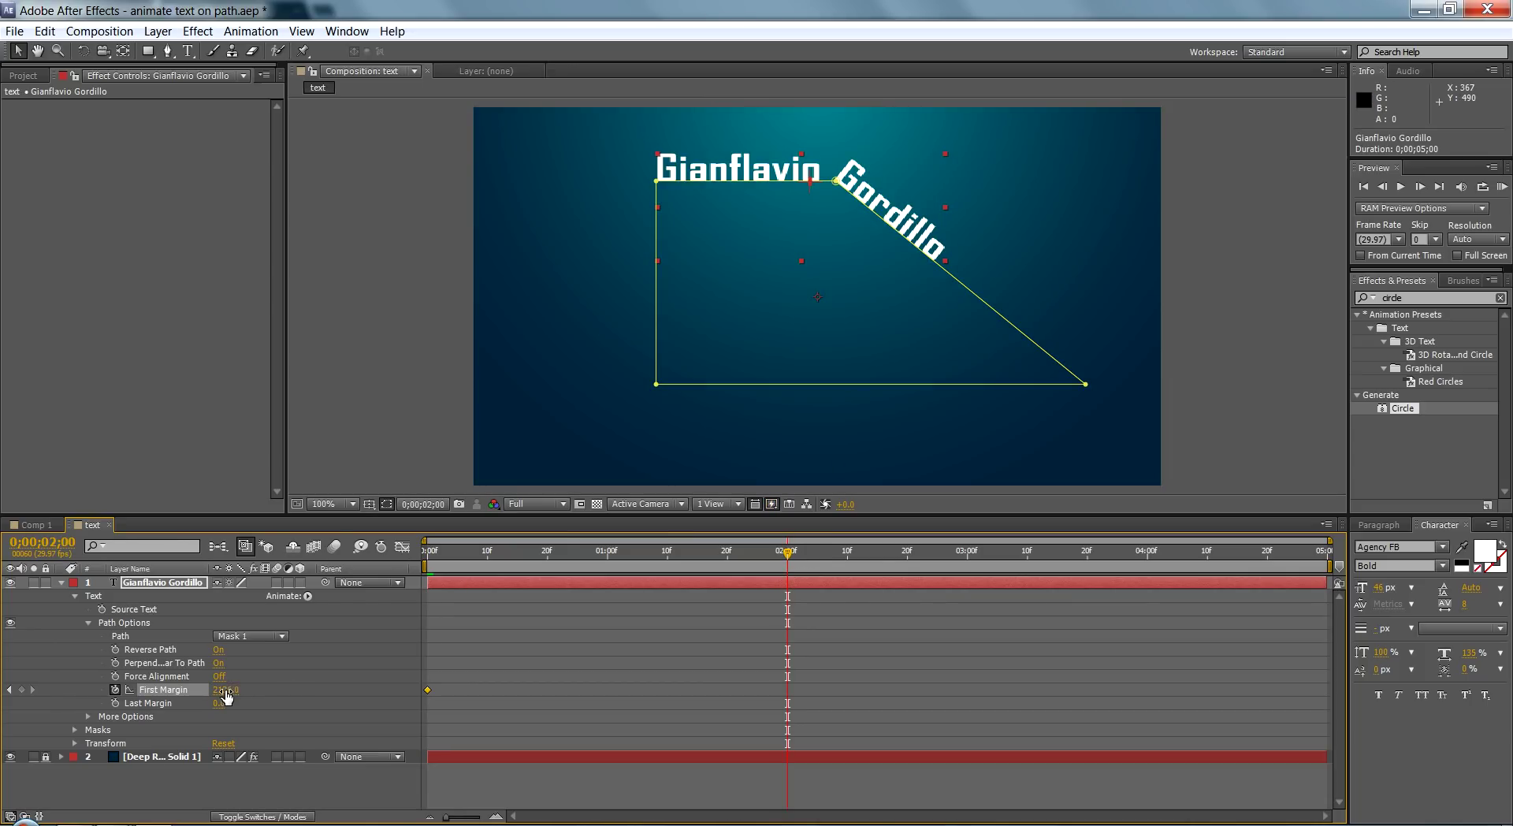
{"action": "left_click_drag", "start_coordinate": [215, 696], "coordinate": [1282, 617]}
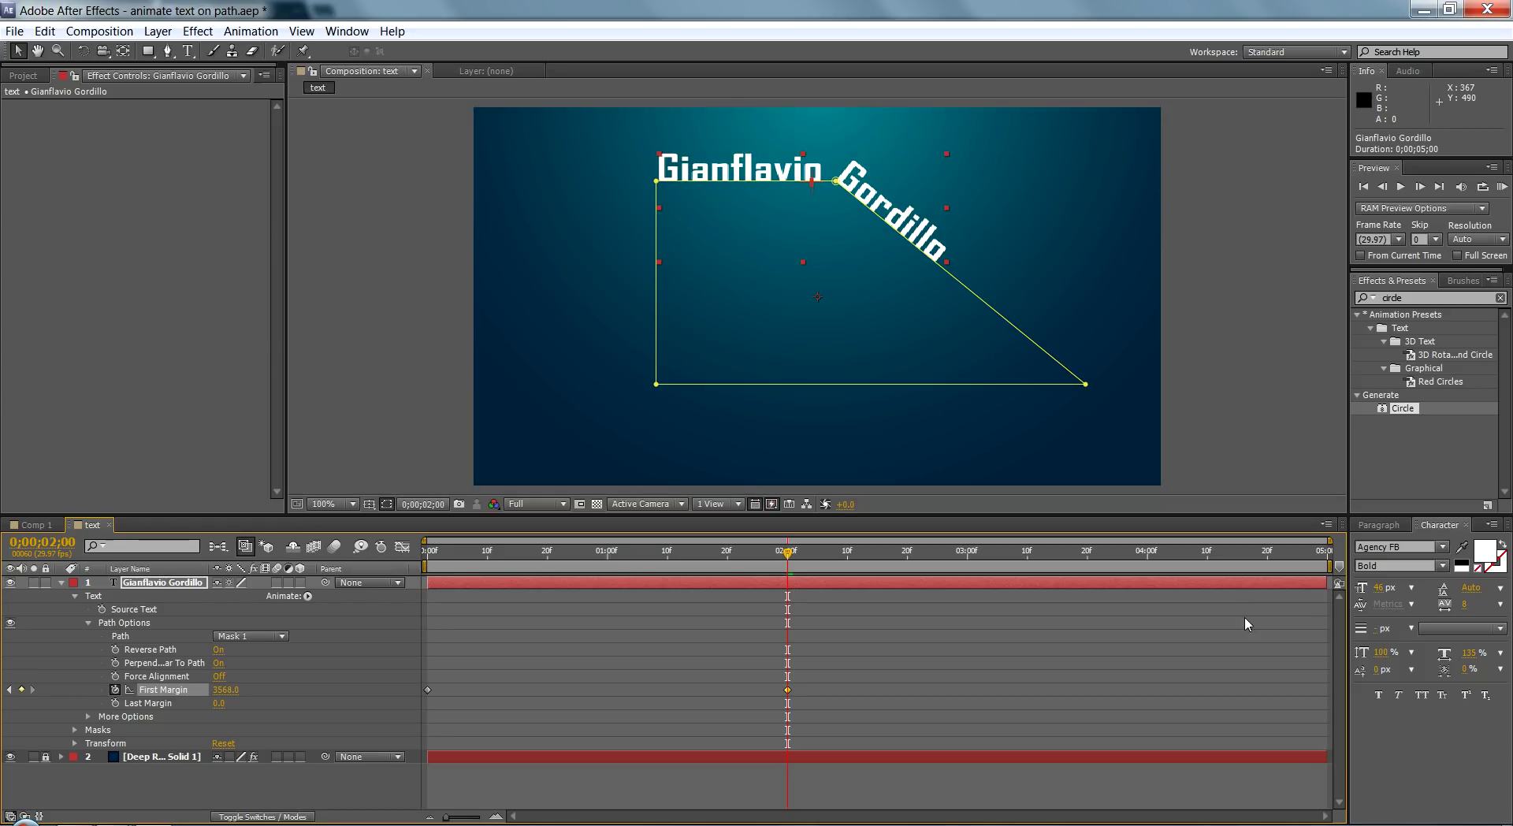
{"action": "left_click_drag", "start_coordinate": [788, 553], "coordinate": [422, 561]}
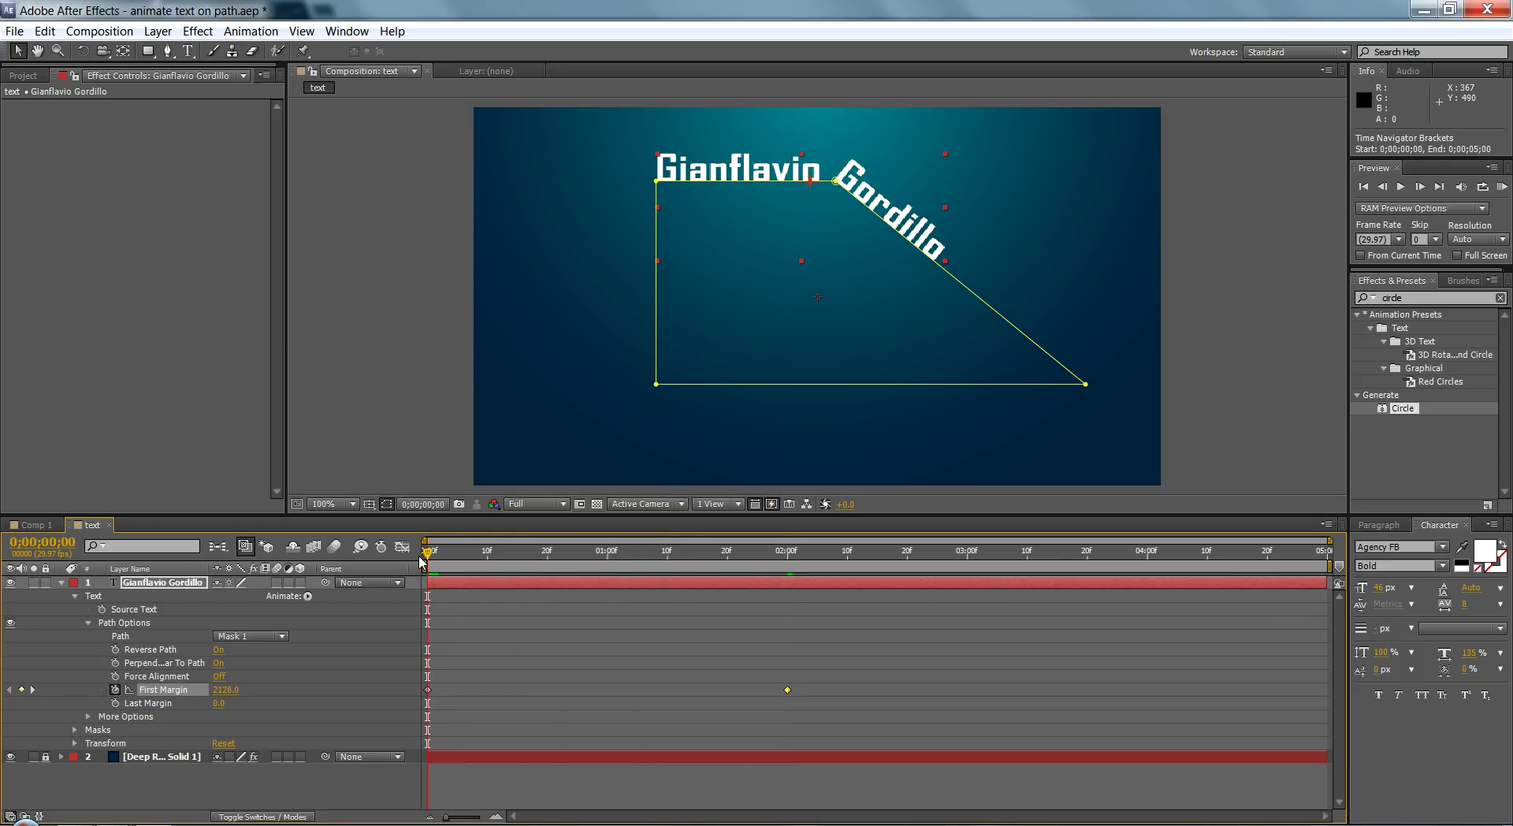
{"action": "key", "text": "space"}
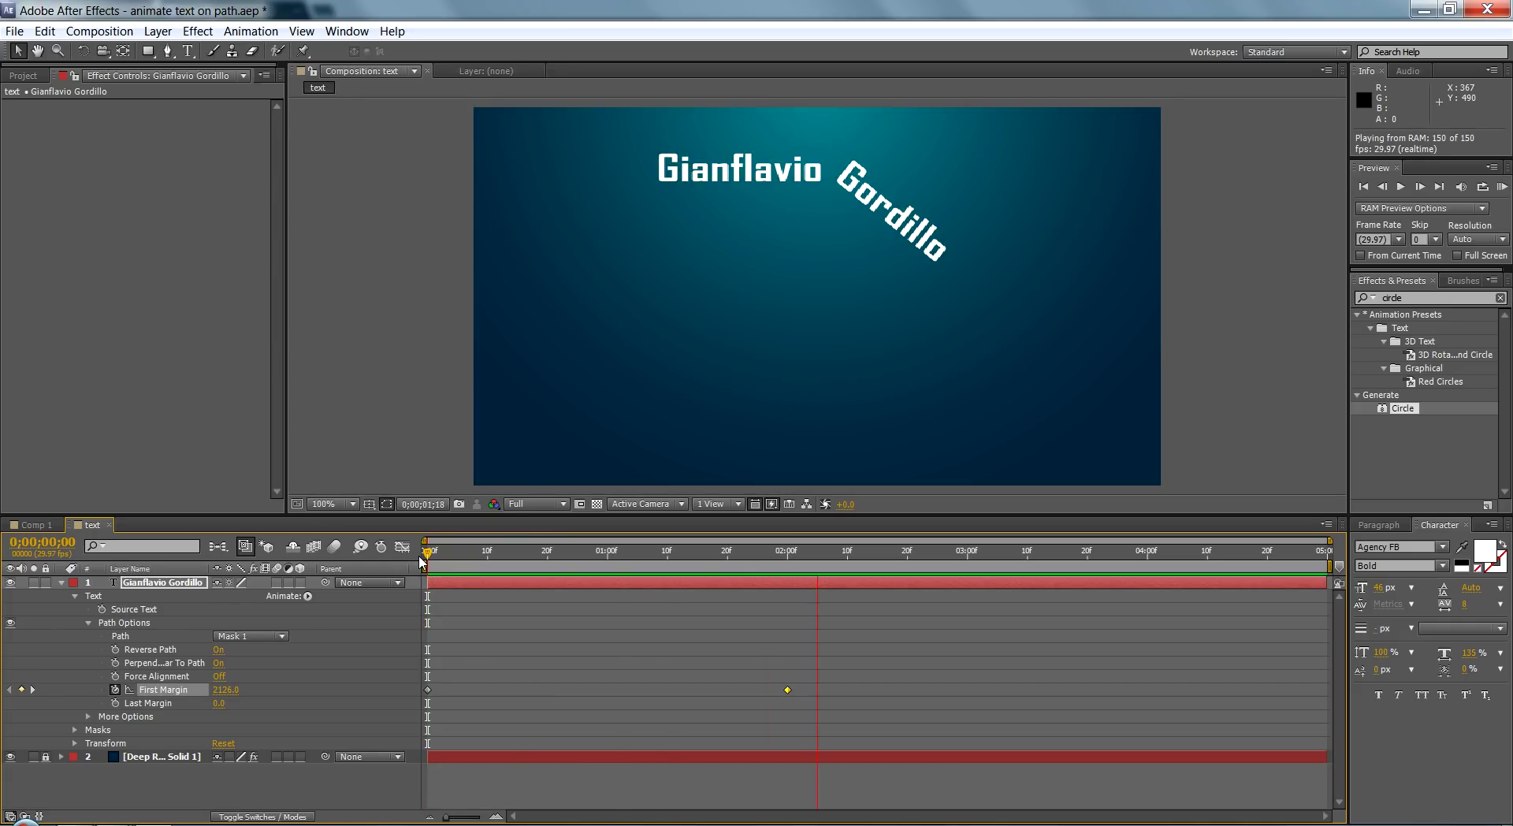
{"action": "key", "text": "space"}
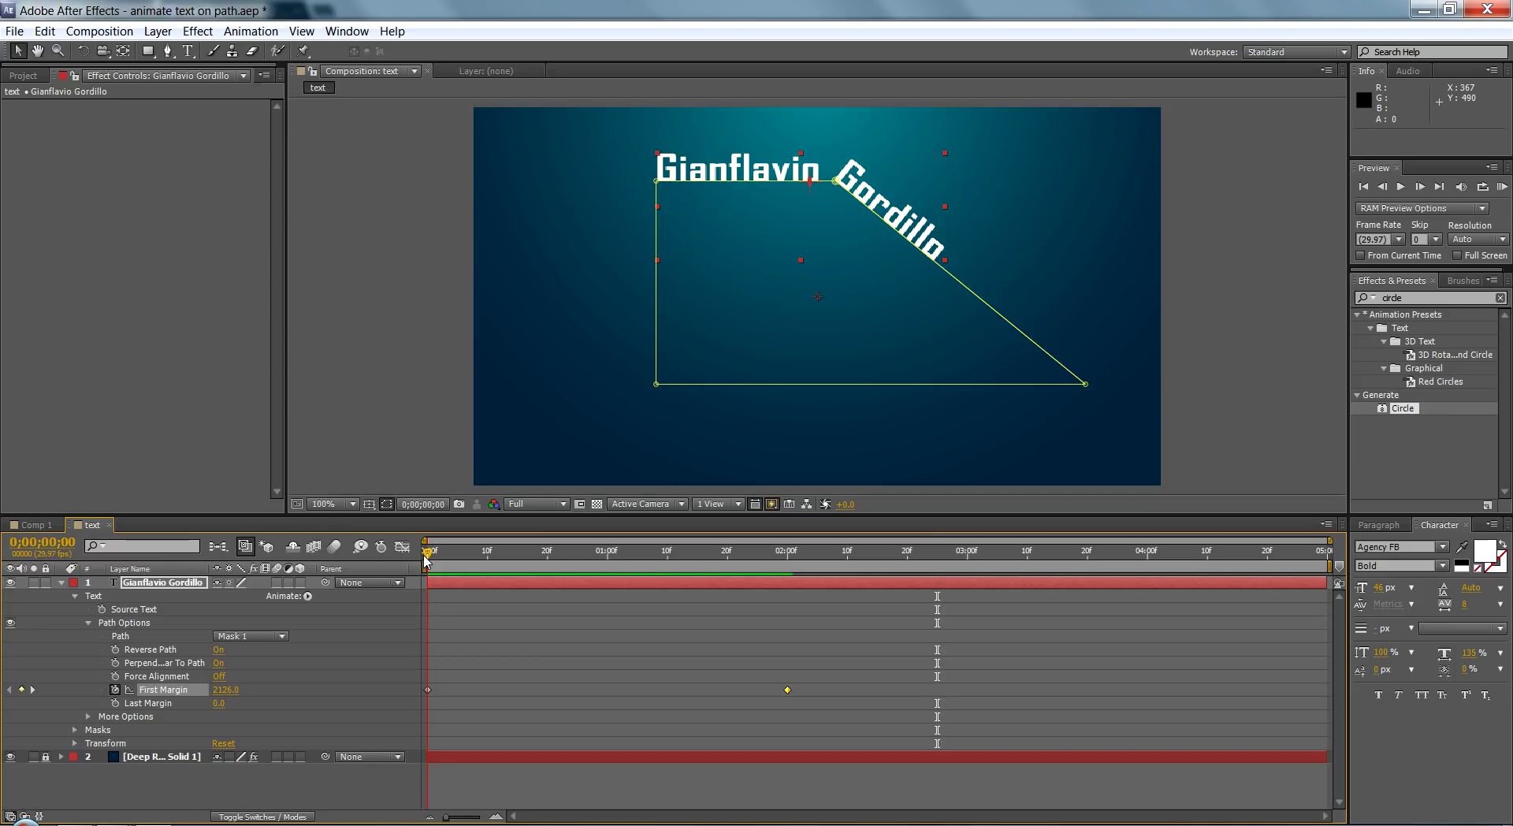
{"action": "key", "text": "space"}
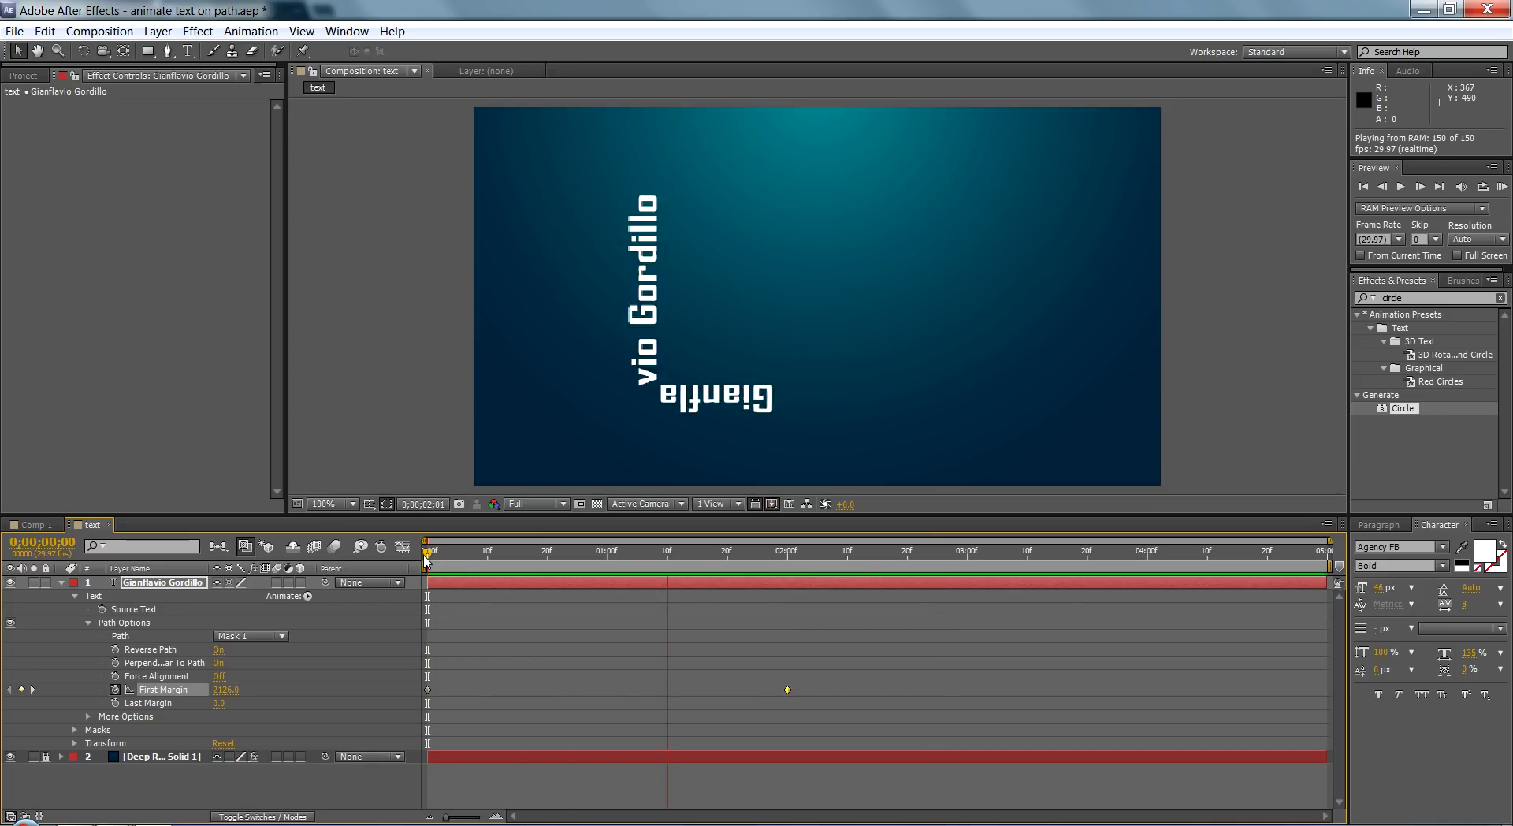
{"action": "key", "text": "space"}
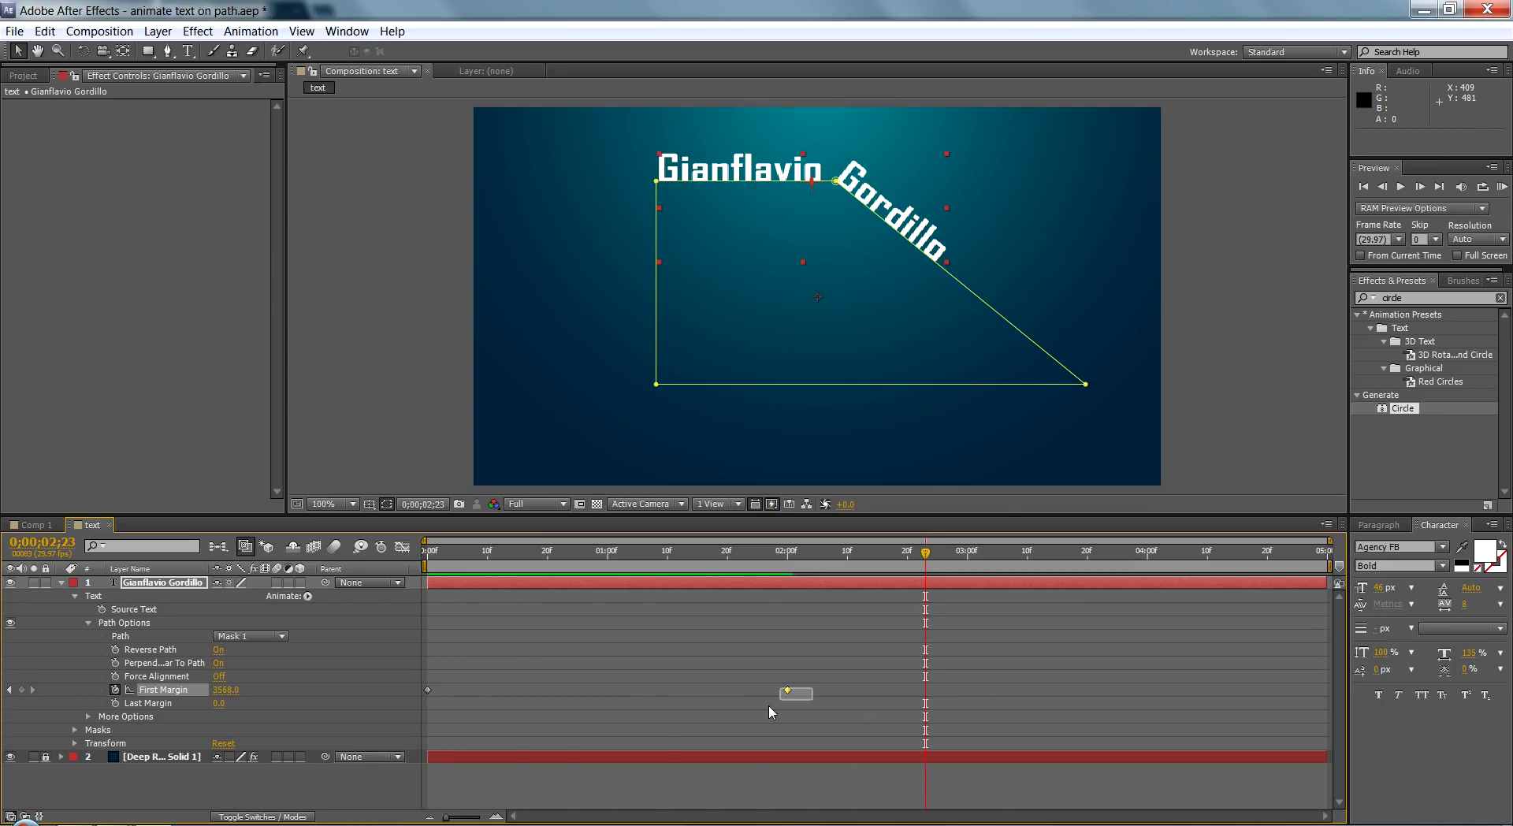
Step: Apply Easy Ease to the second First Margin keyframe and preview the animation
{"action": "right_click", "coordinate": [787, 691]}
{"action": "mouse_move", "coordinate": [867, 676]}
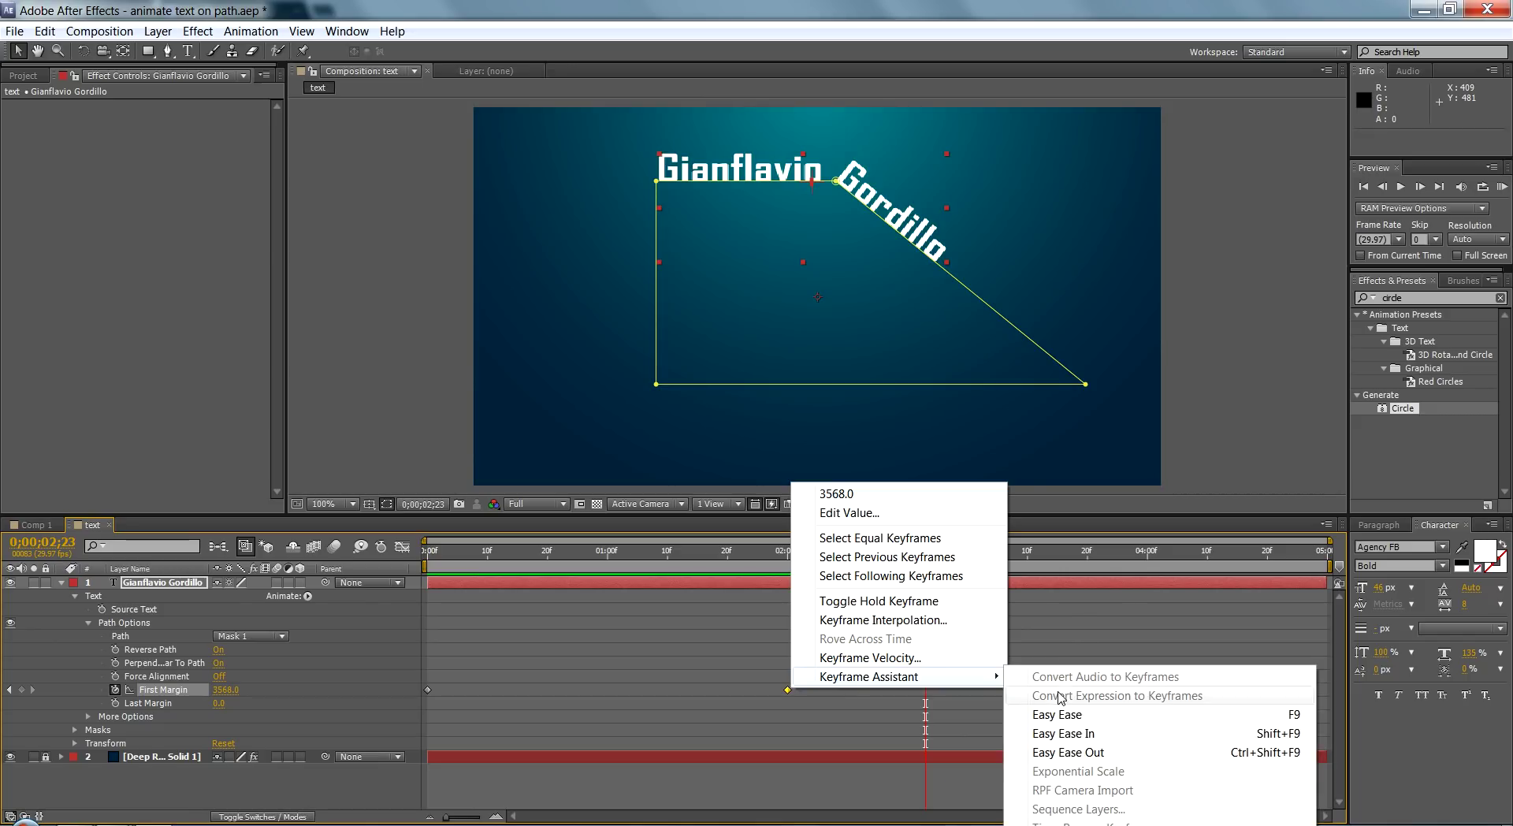
{"action": "left_click", "coordinate": [1073, 716]}
{"action": "left_click", "coordinate": [782, 570]}
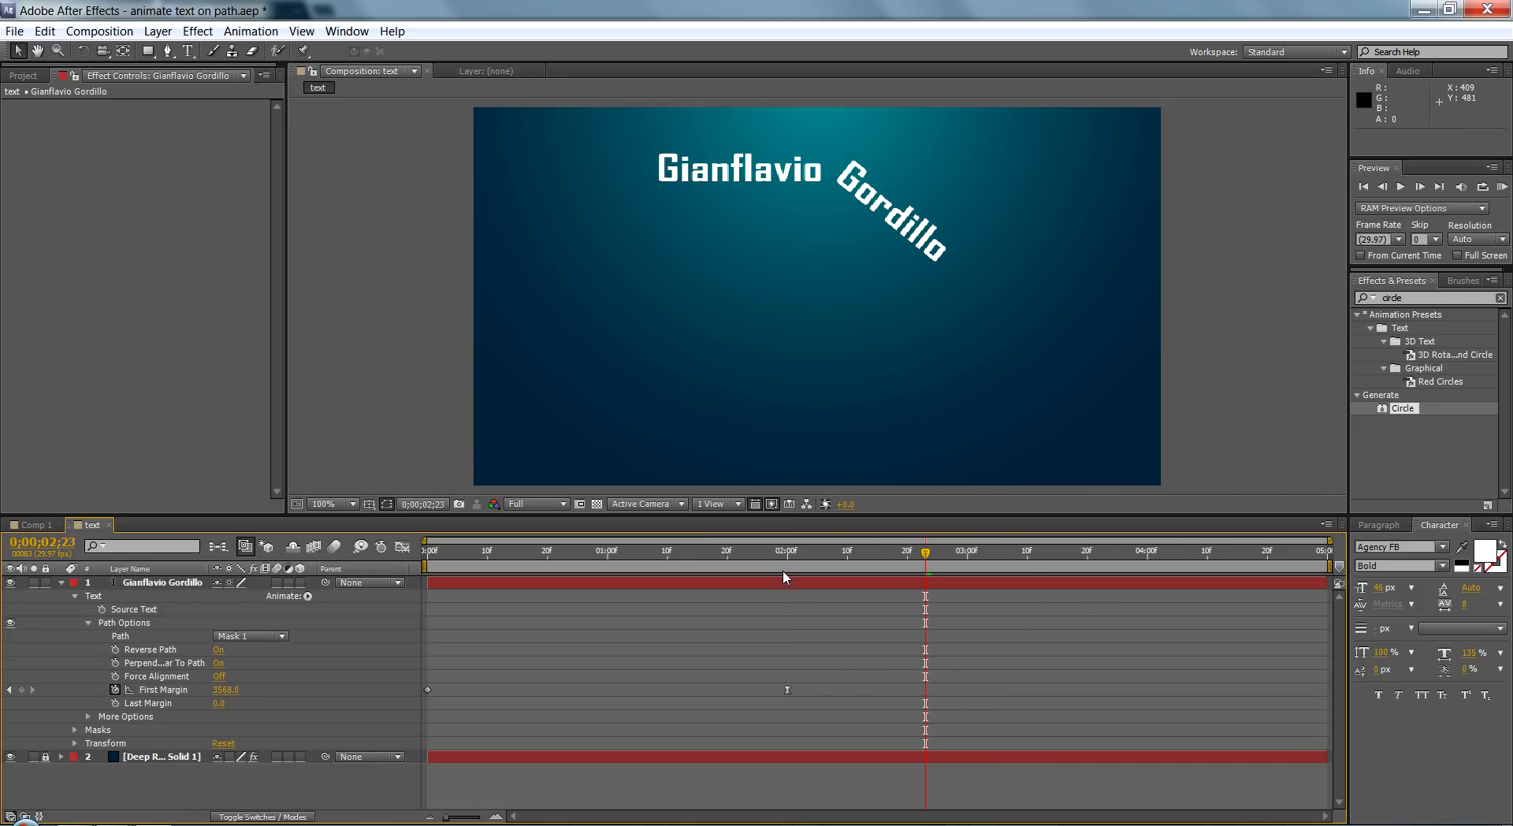
{"action": "key", "text": "space"}
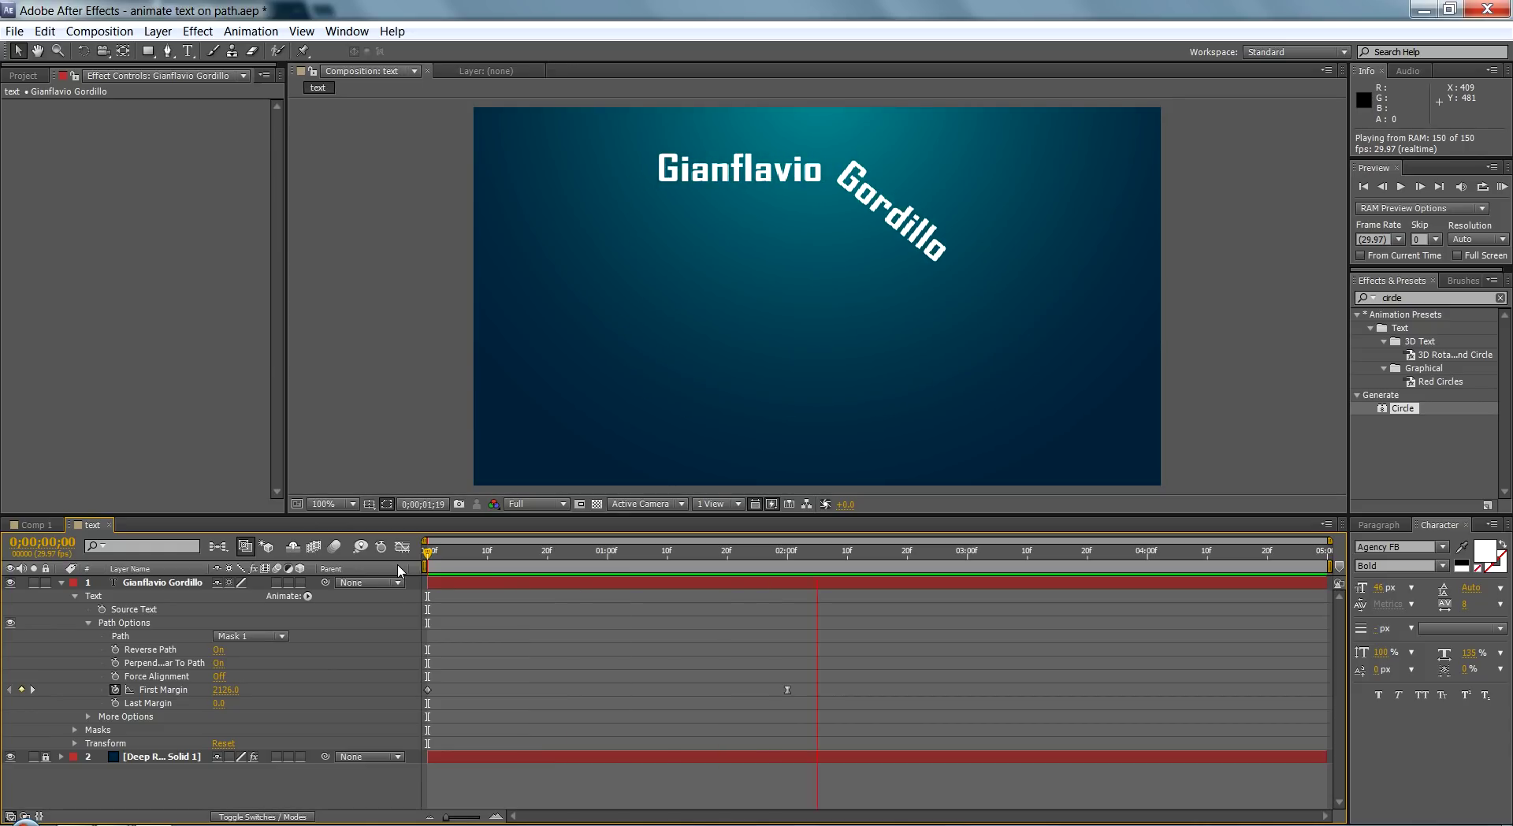
{"action": "key", "text": "space"}
Step: Apply Easy Ease to the starting First Margin keyframe, preview, and return to 0;00;00;00
{"action": "left_click", "coordinate": [428, 689]}
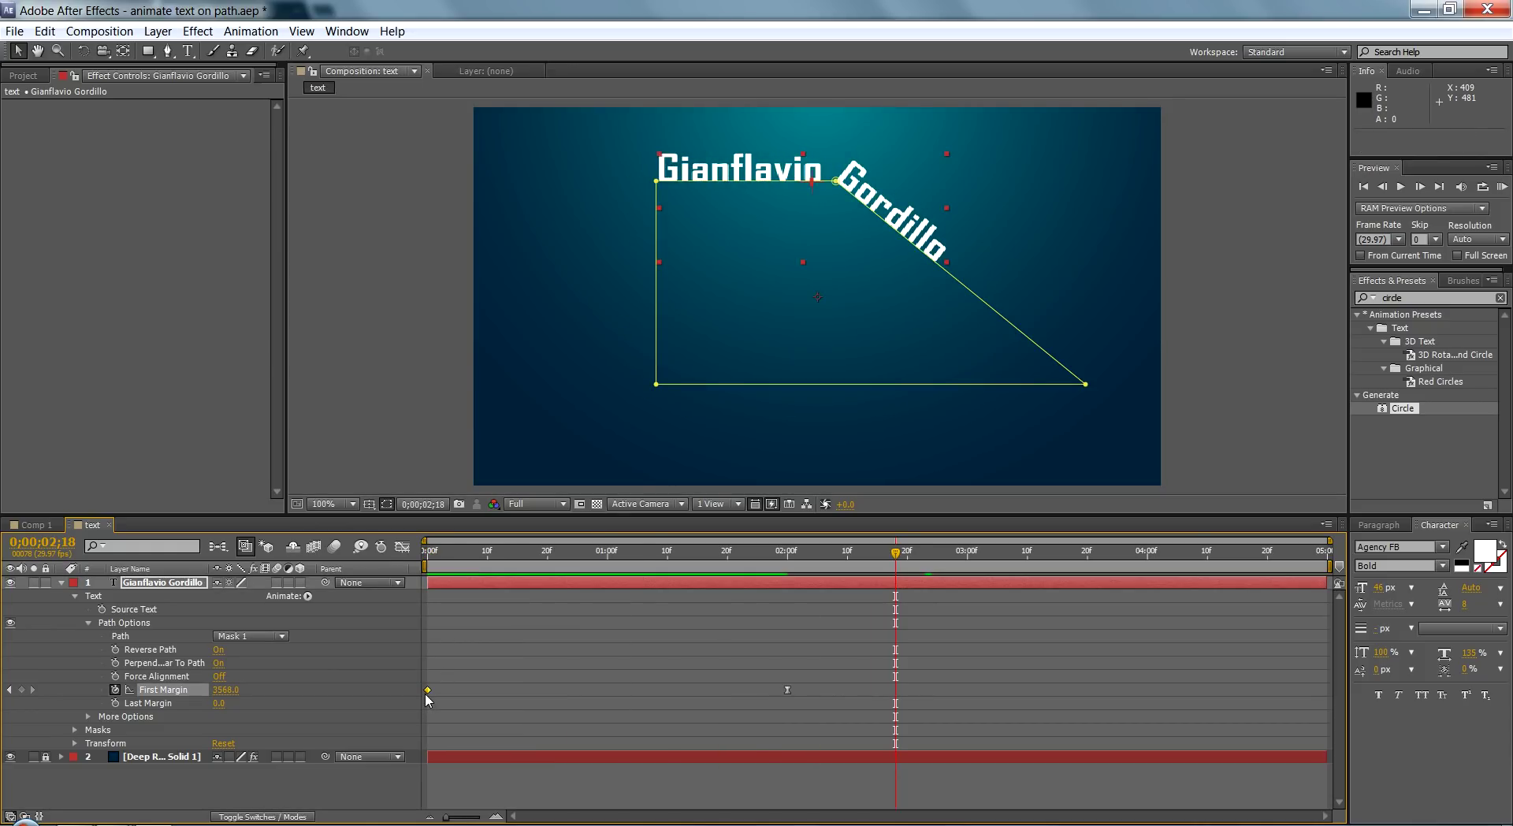
{"action": "right_click", "coordinate": [428, 689]}
{"action": "mouse_move", "coordinate": [544, 680]}
{"action": "left_click", "coordinate": [684, 718]}
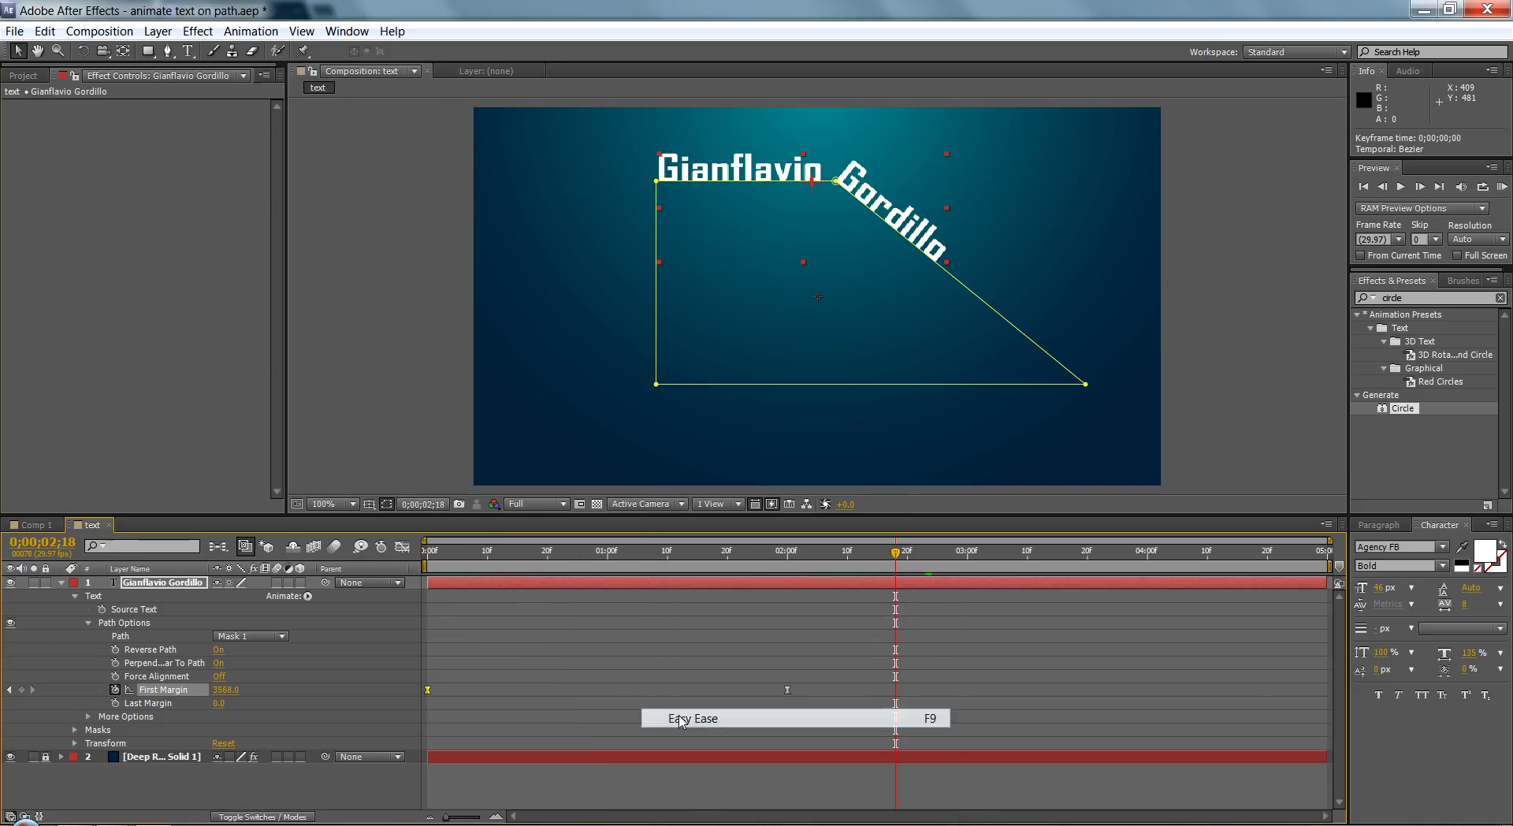
{"action": "left_click_drag", "start_coordinate": [467, 552], "coordinate": [412, 555]}
{"action": "key", "text": "space"}
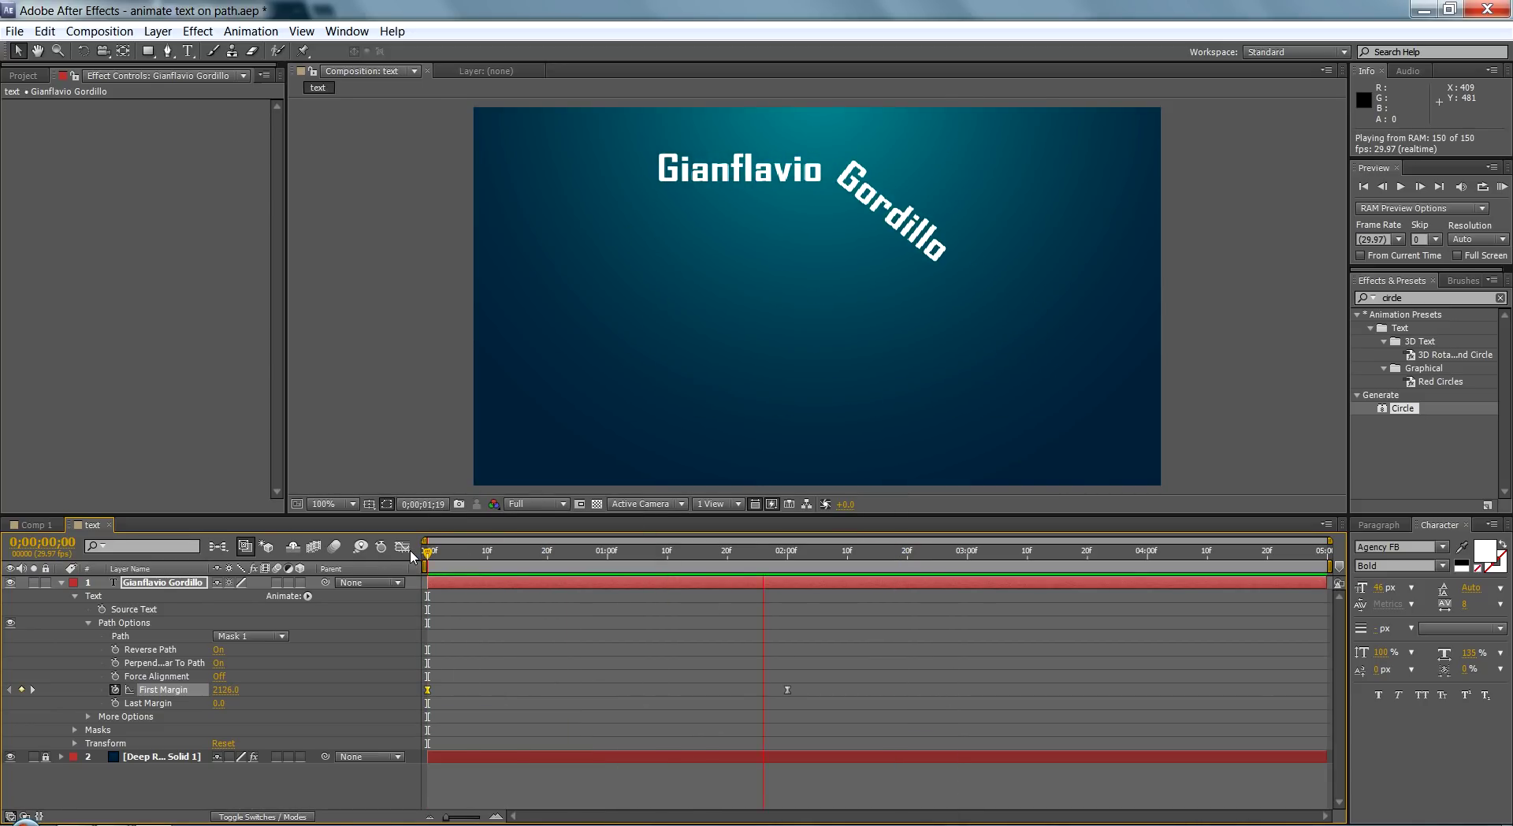
{"action": "key", "text": "space"}
{"action": "left_click_drag", "start_coordinate": [452, 558], "coordinate": [182, 600]}
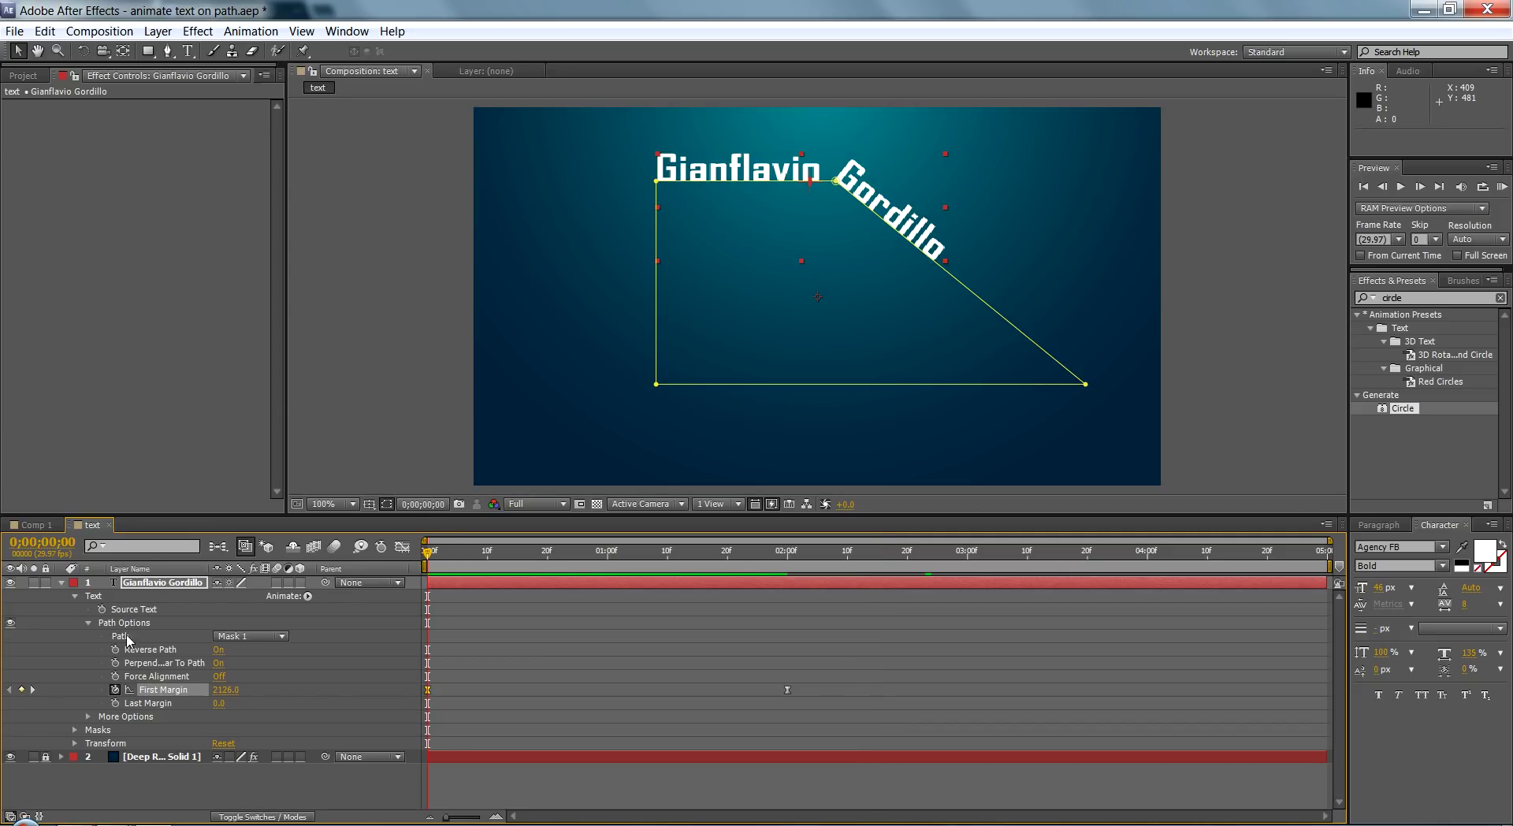
Step: Delete the old Mask 1 from the name text layer
{"action": "left_click", "coordinate": [76, 596]}
{"action": "left_click", "coordinate": [112, 610]}
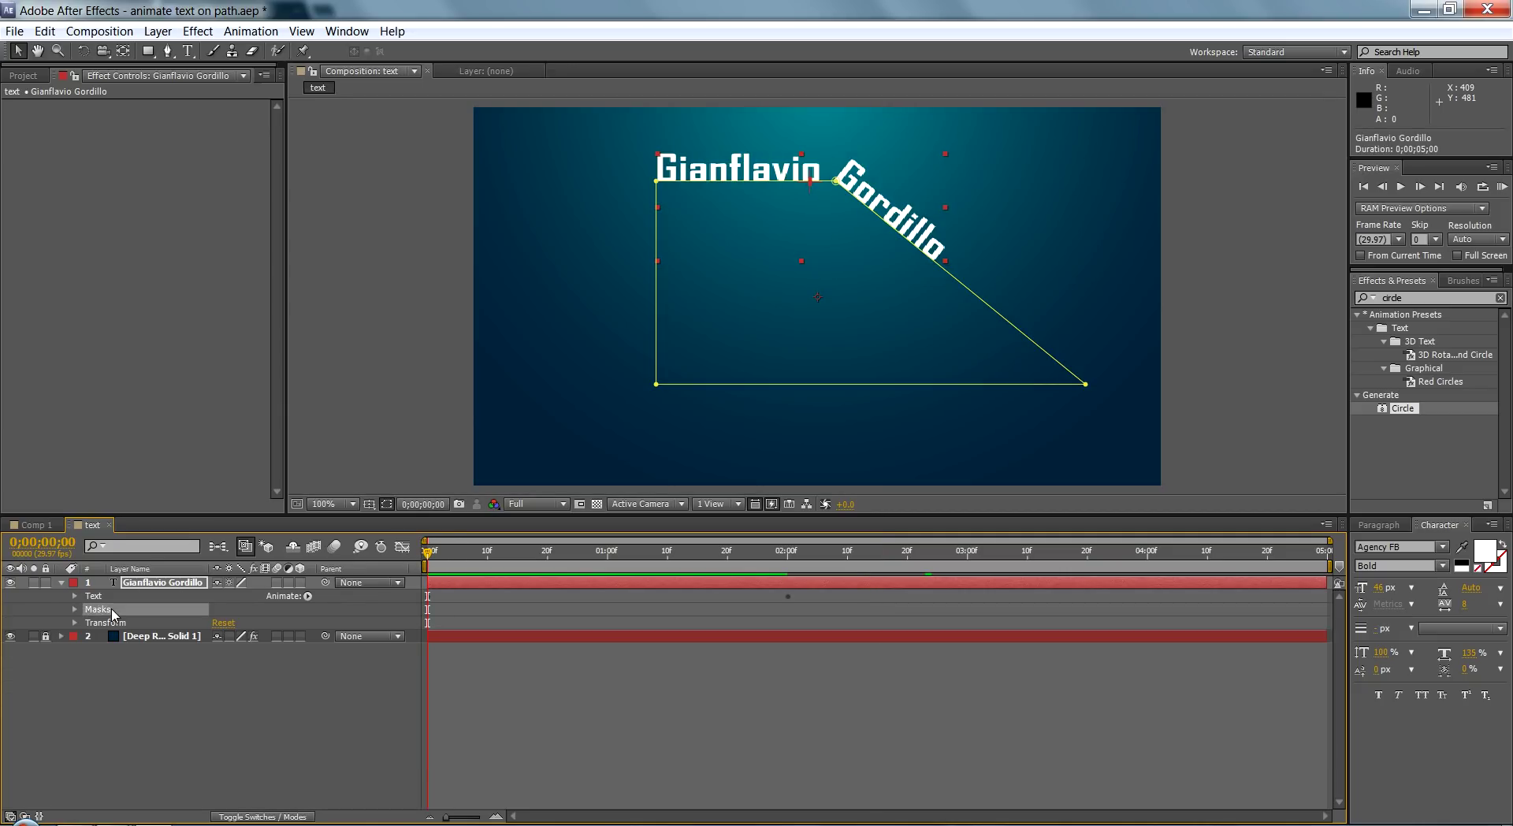
{"action": "left_click", "coordinate": [74, 609]}
{"action": "left_click", "coordinate": [101, 623]}
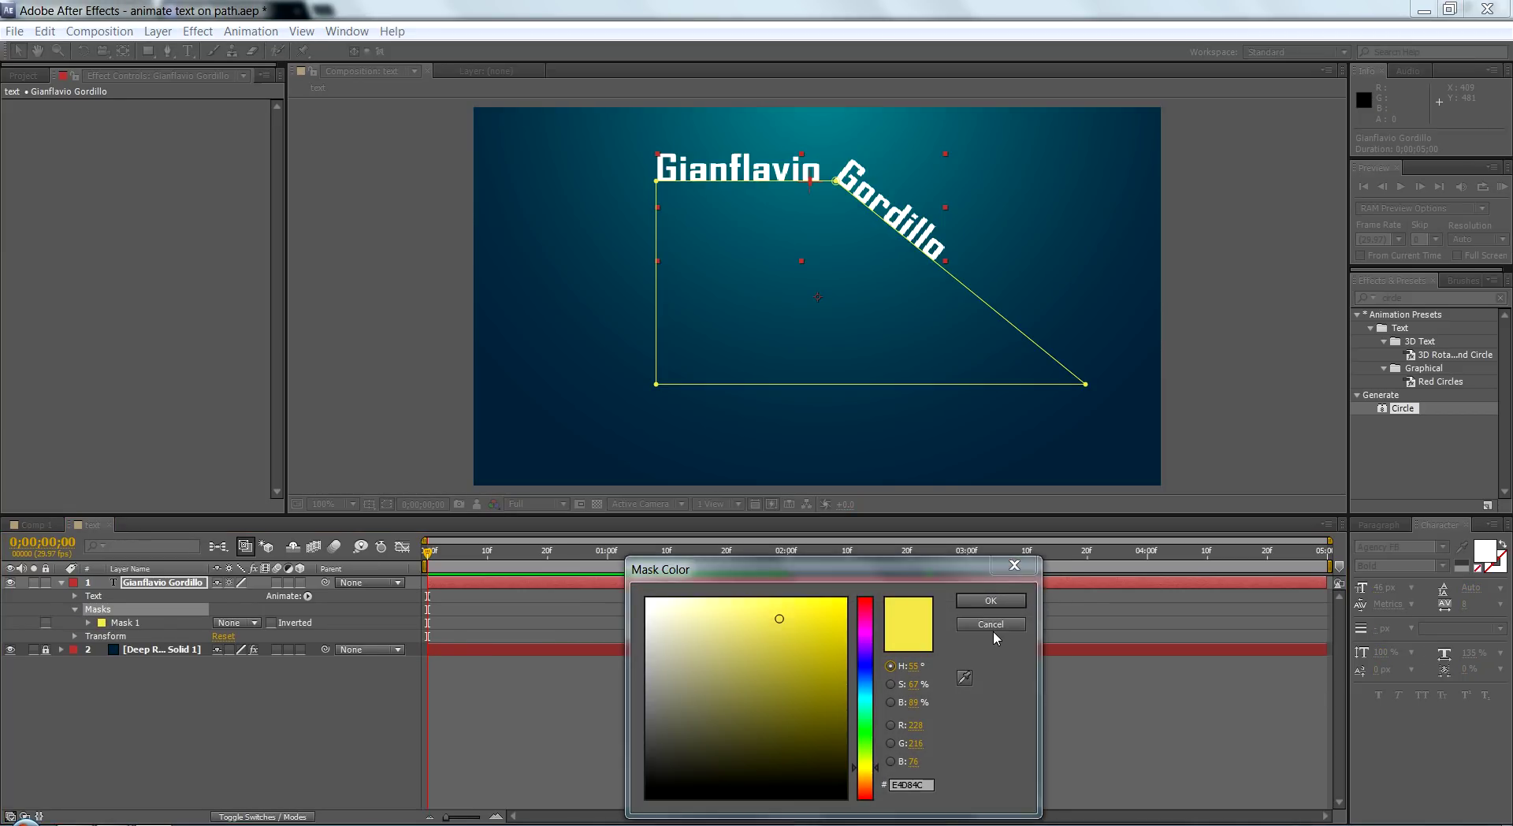
{"action": "left_click", "coordinate": [991, 625]}
{"action": "left_click", "coordinate": [132, 624]}
{"action": "key", "text": "Delete"}
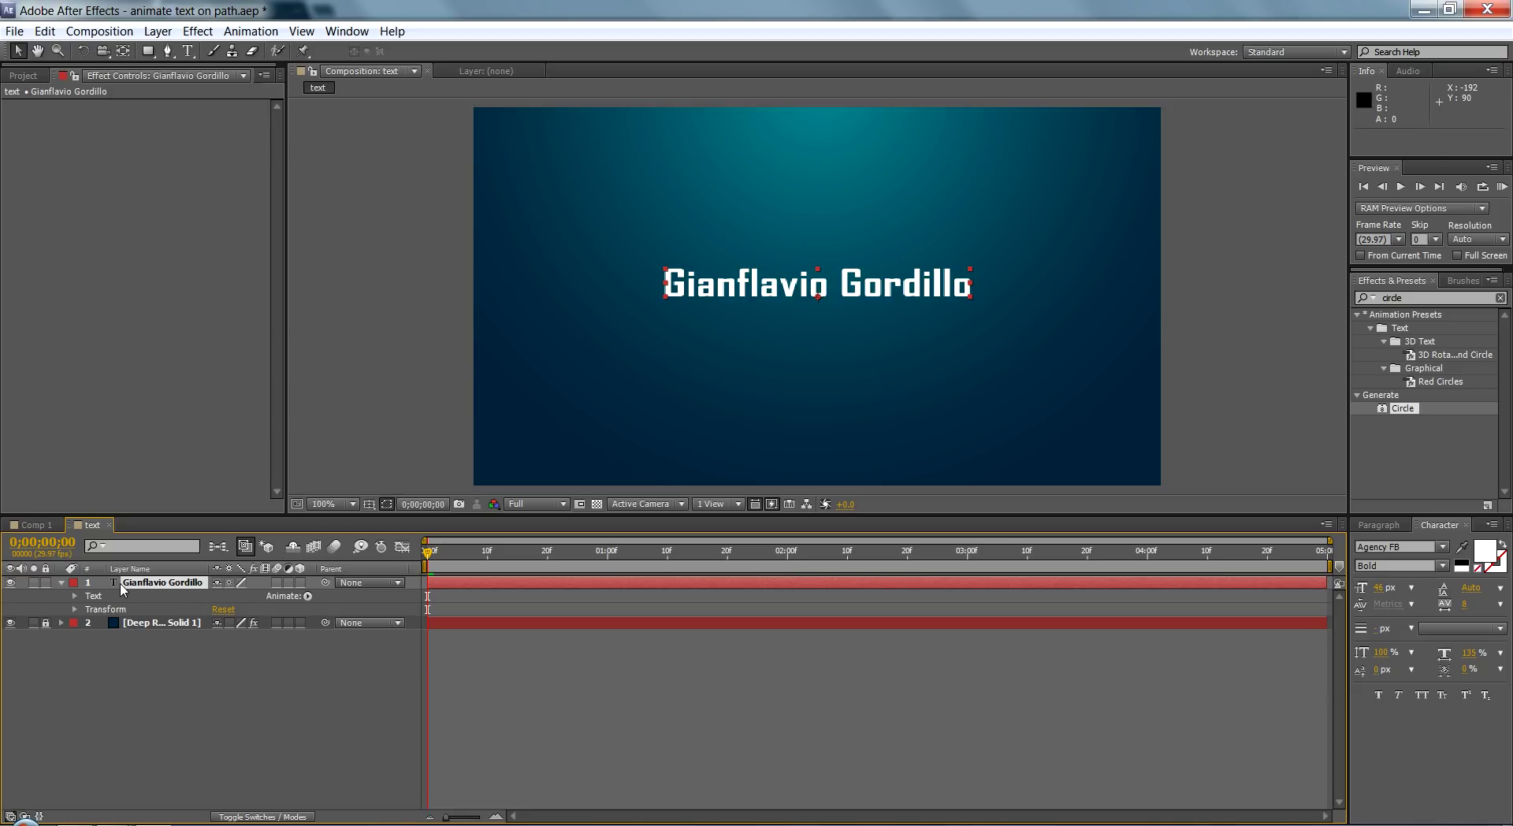
Step: Draw a new wavy five-vertex Mask 1 with the Pen tool across the frame
{"action": "left_click", "coordinate": [129, 586]}
{"action": "left_click", "coordinate": [168, 51]}
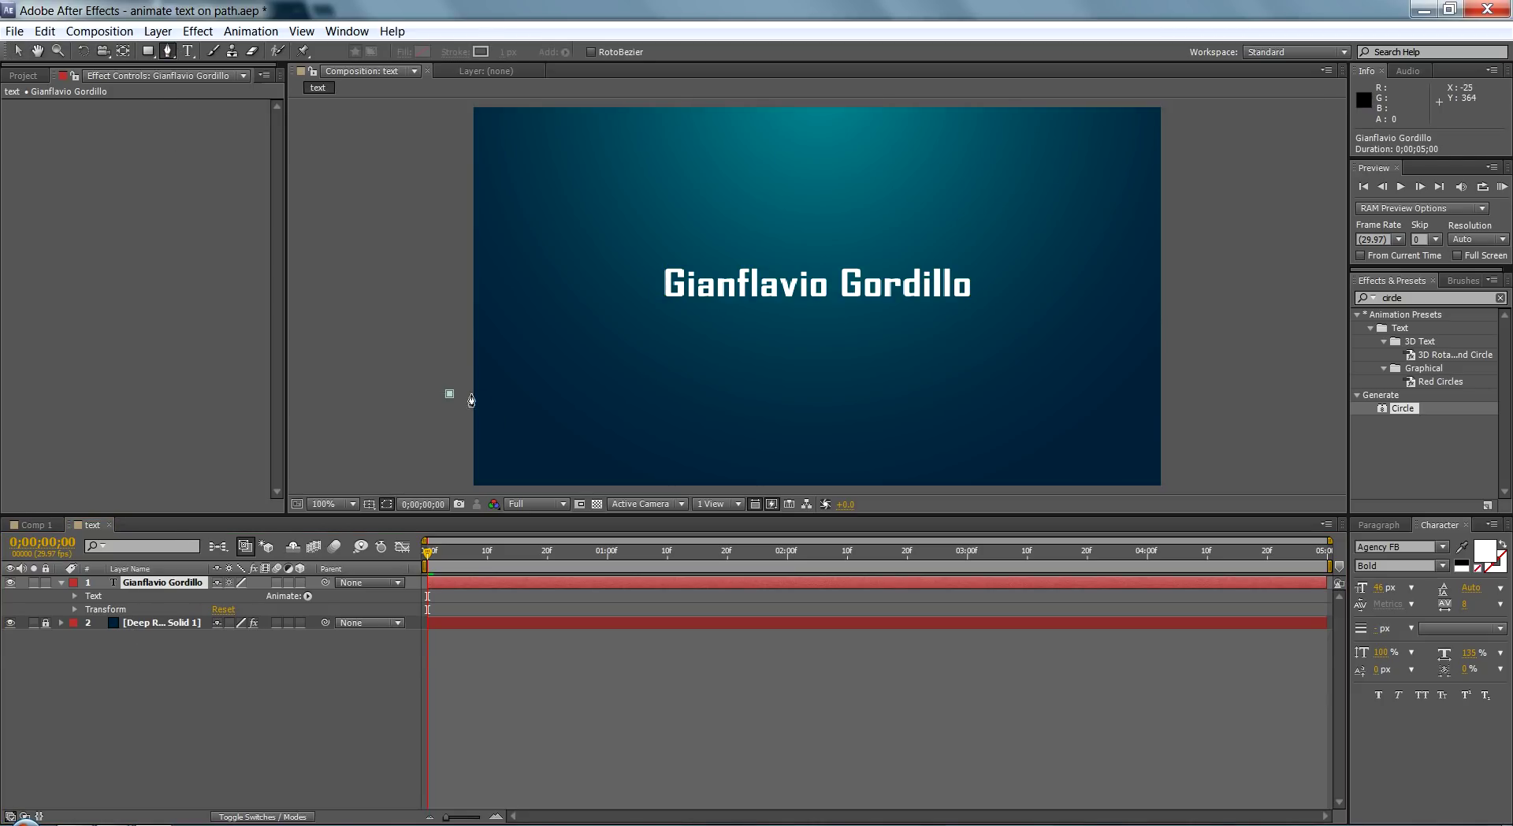
{"action": "left_click_drag", "start_coordinate": [450, 394], "coordinate": [477, 393]}
{"action": "left_click_drag", "start_coordinate": [725, 273], "coordinate": [859, 274]}
{"action": "left_click_drag", "start_coordinate": [1052, 394], "coordinate": [1145, 416]}
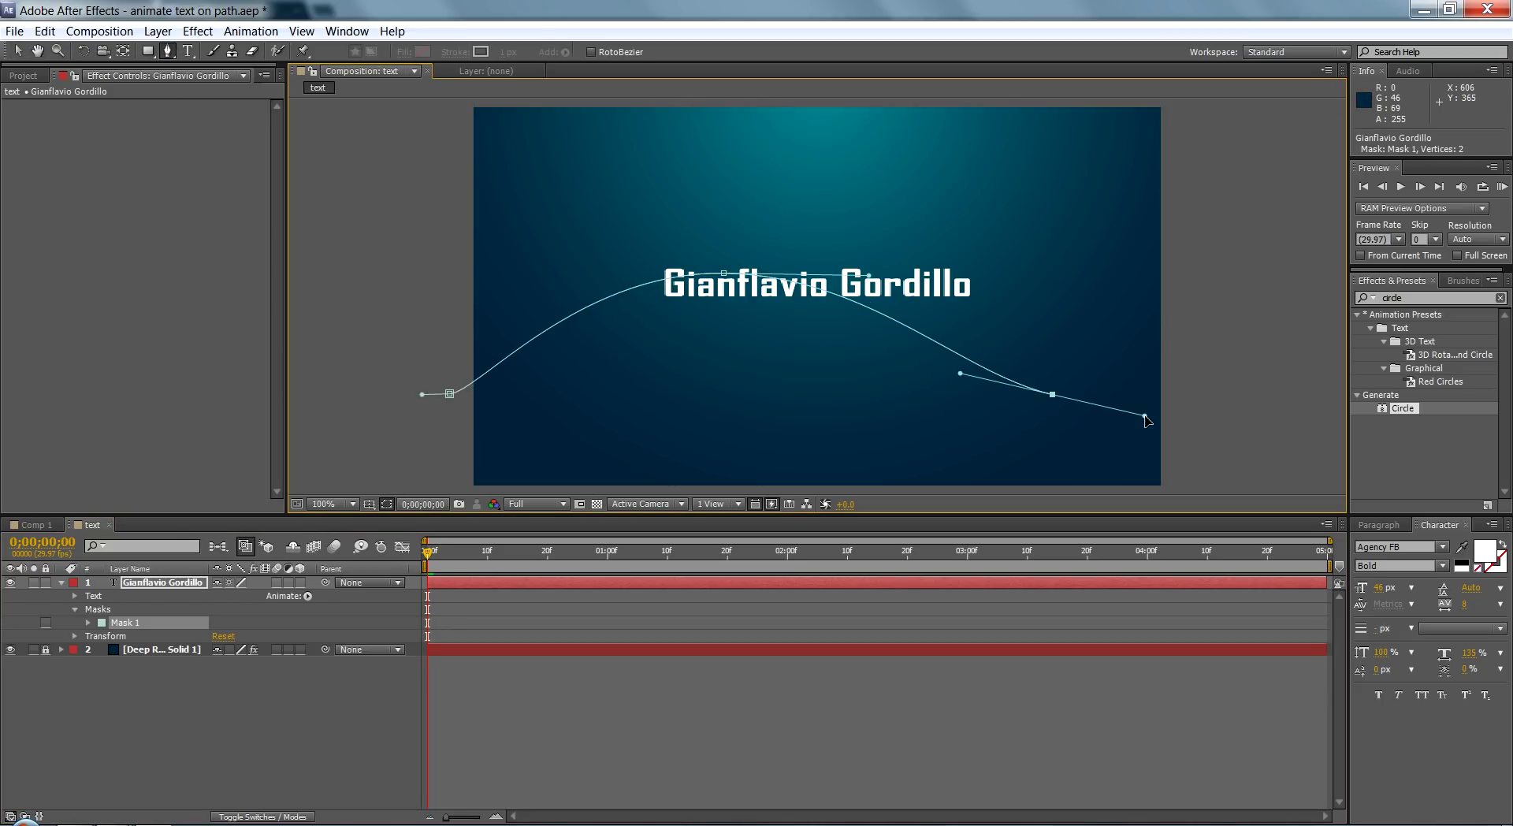
{"action": "left_click_drag", "start_coordinate": [1124, 151], "coordinate": [919, 136]}
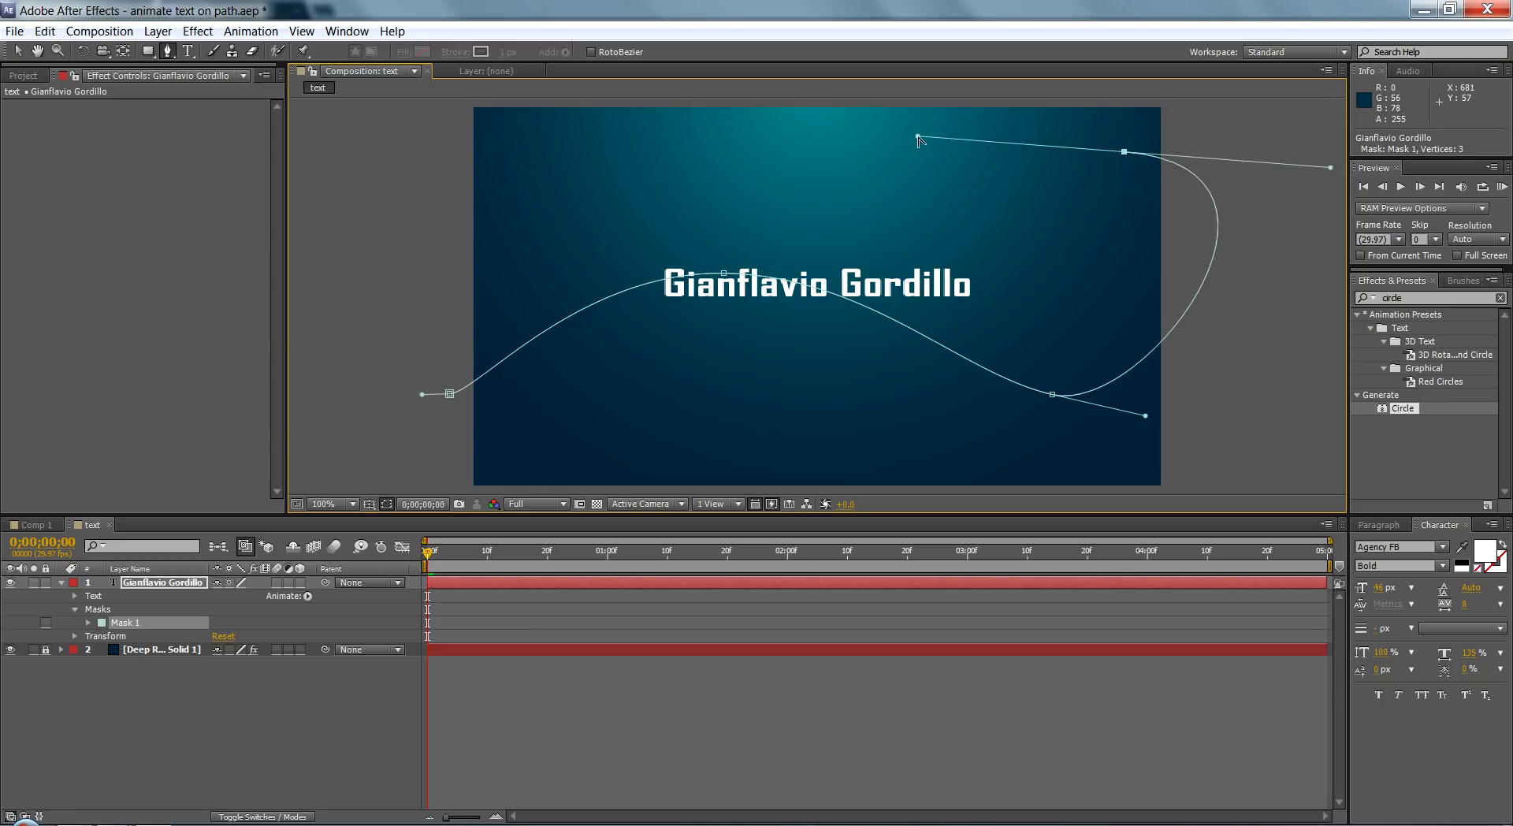
{"action": "left_click", "coordinate": [810, 164]}
{"action": "left_click", "coordinate": [172, 655]}
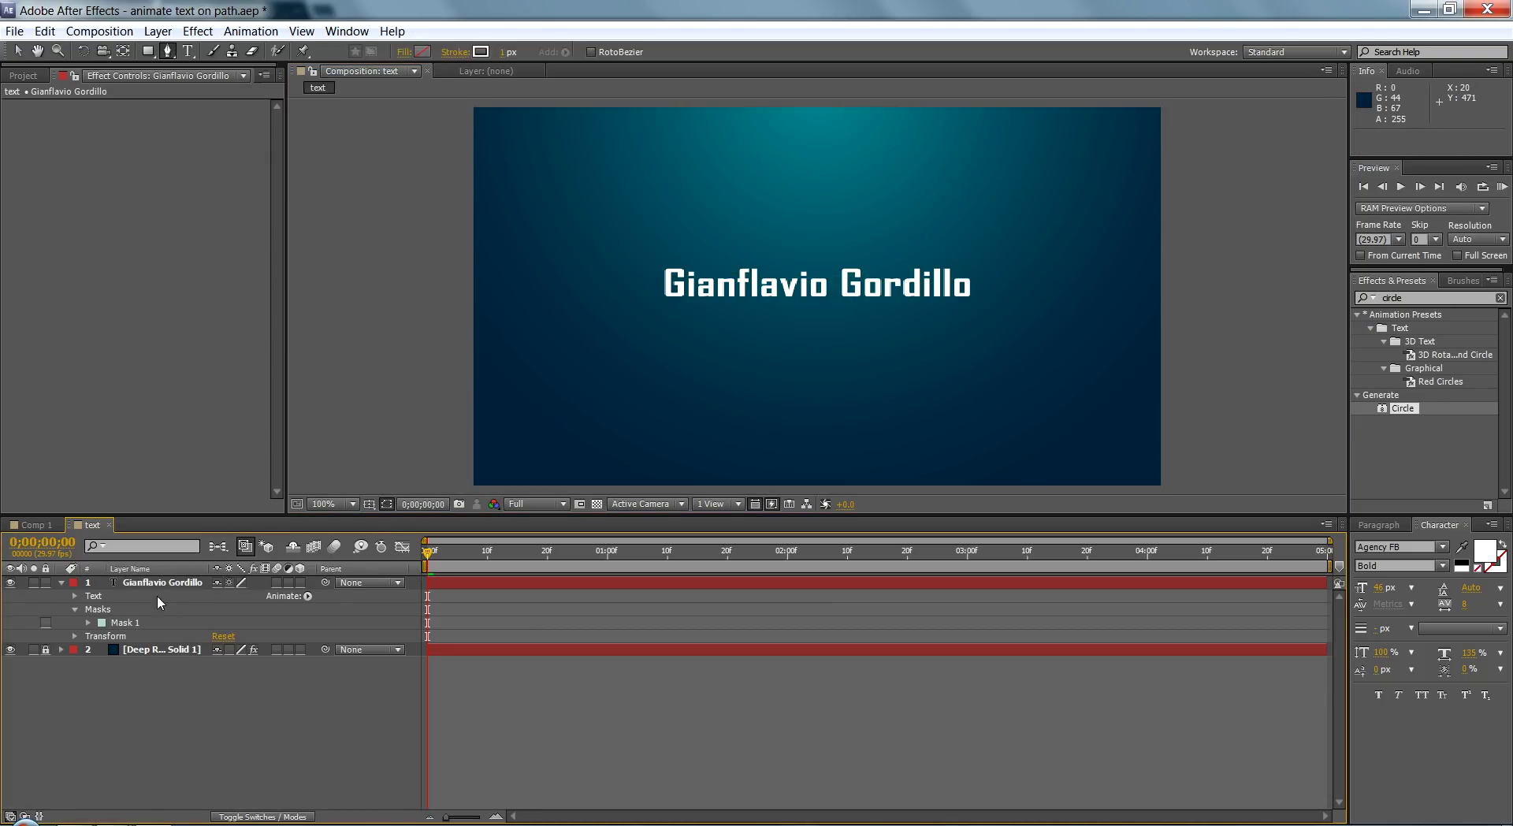
{"action": "left_click", "coordinate": [134, 623]}
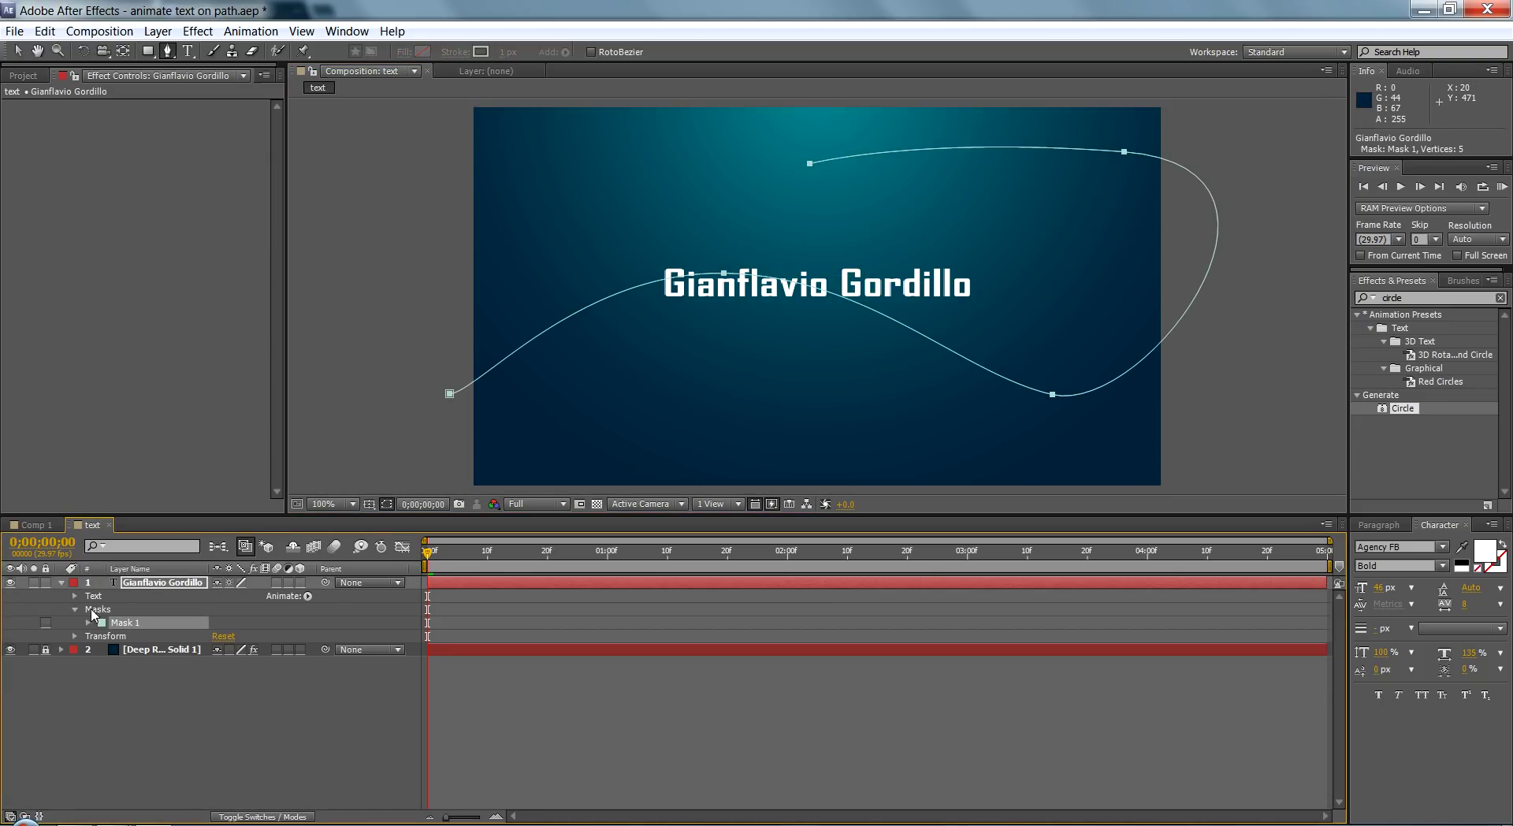
{"action": "left_click", "coordinate": [75, 609]}
{"action": "left_click", "coordinate": [75, 597]}
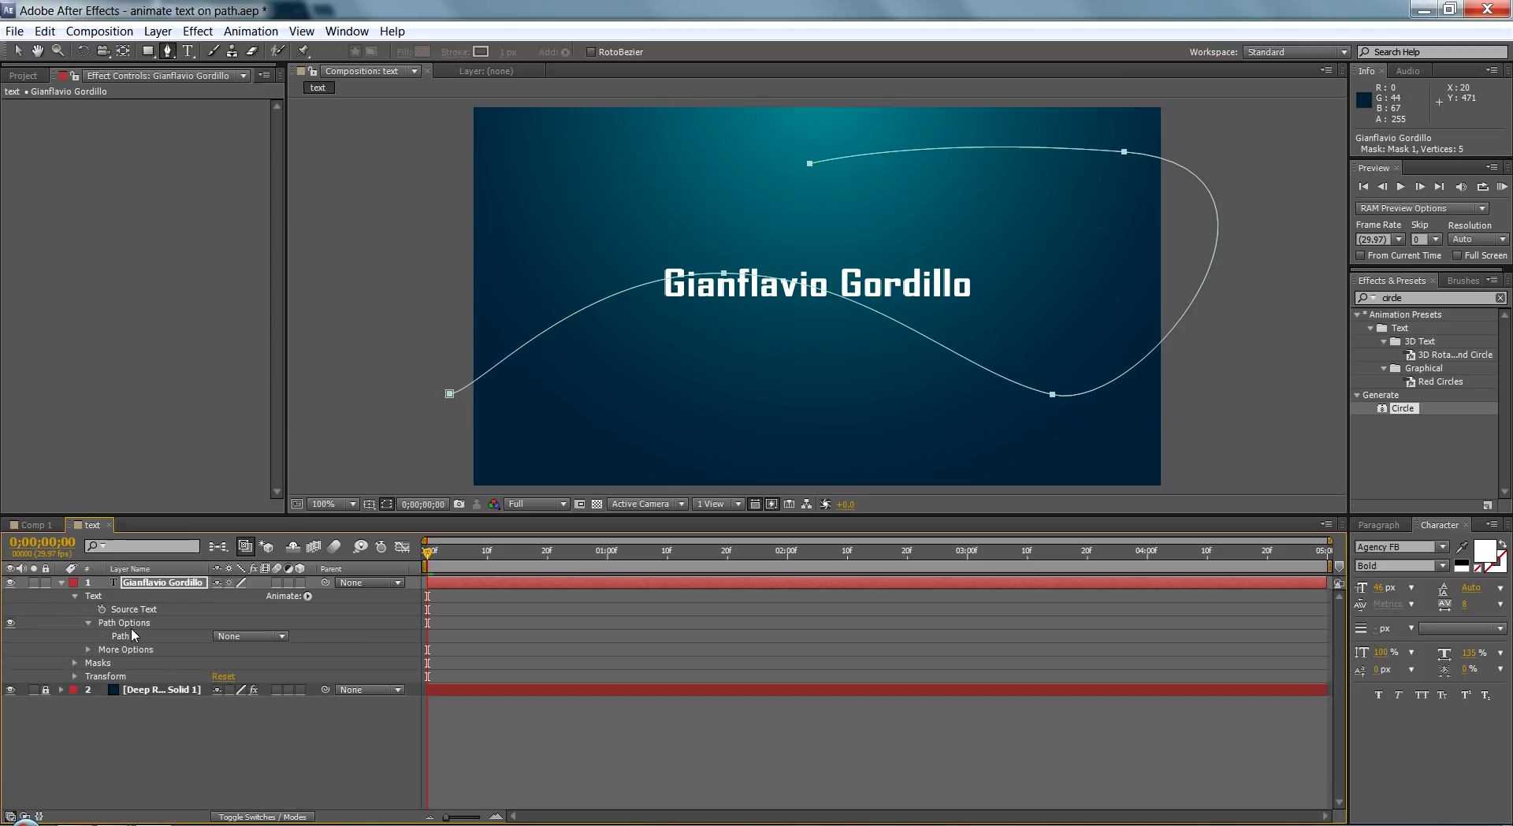
Step: Set the text Path to Mask 1, scrub First Margin to -597.6, and keyframe it
{"action": "left_click", "coordinate": [249, 636]}
{"action": "left_click", "coordinate": [237, 682]}
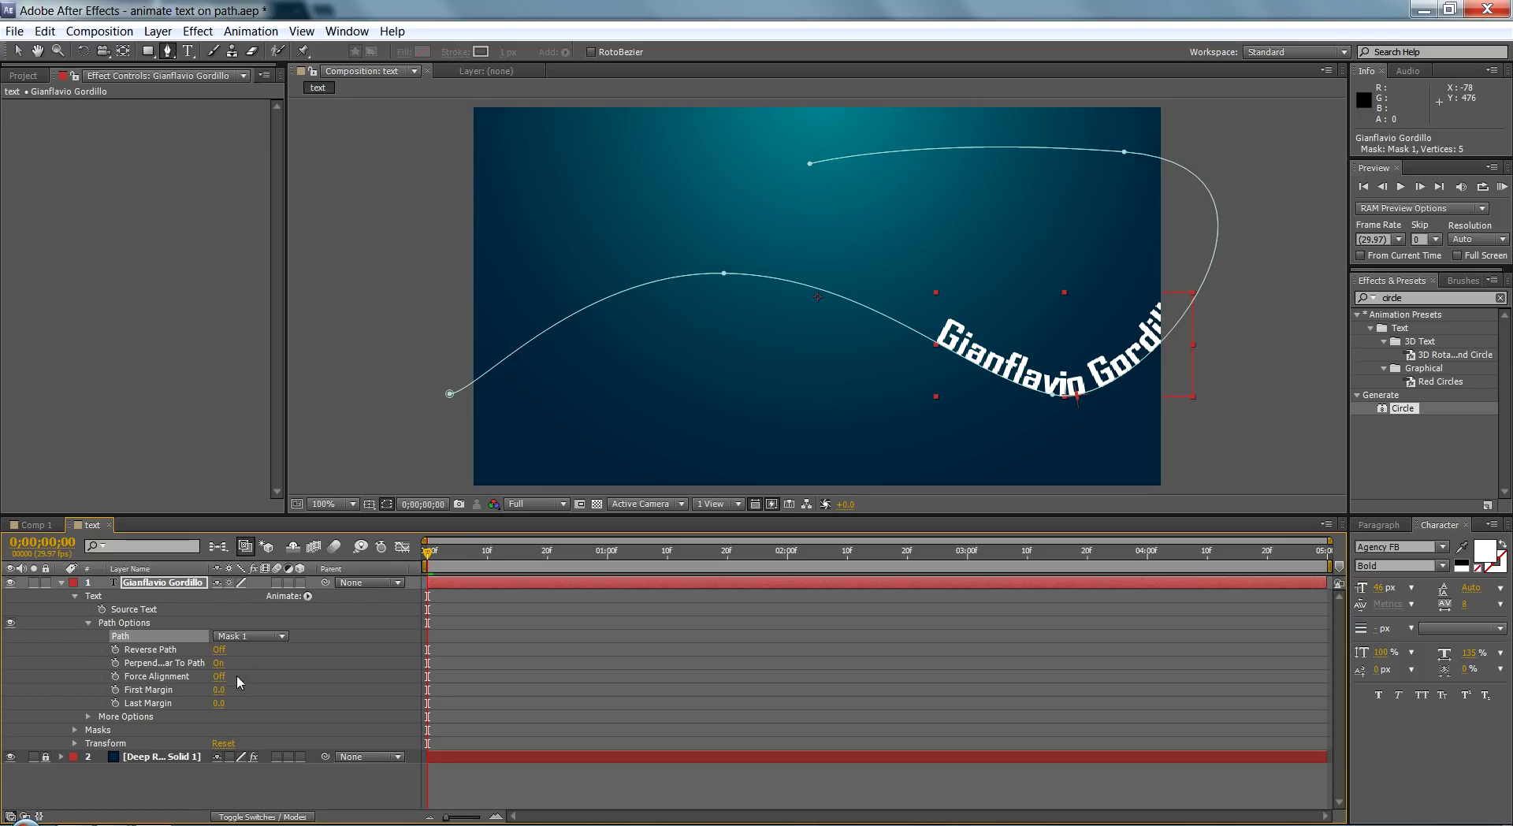
{"action": "left_click_drag", "start_coordinate": [229, 689], "coordinate": [6, 734]}
{"action": "left_click", "coordinate": [115, 689]}
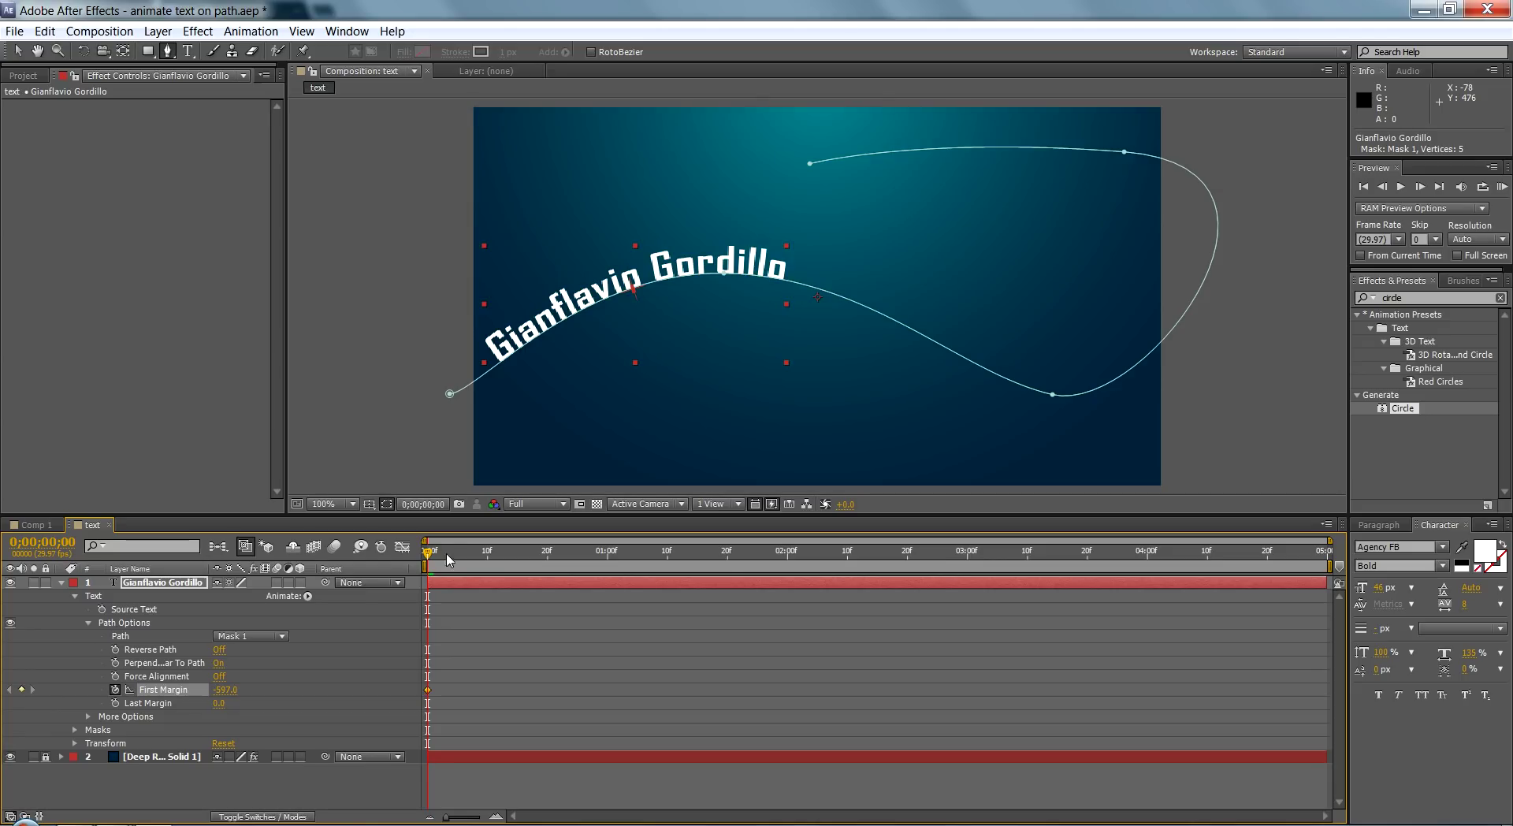
Step: At about 2 seconds, set First Margin to 660 so the name reaches the curve's end
{"action": "left_click_drag", "start_coordinate": [429, 556], "coordinate": [789, 578]}
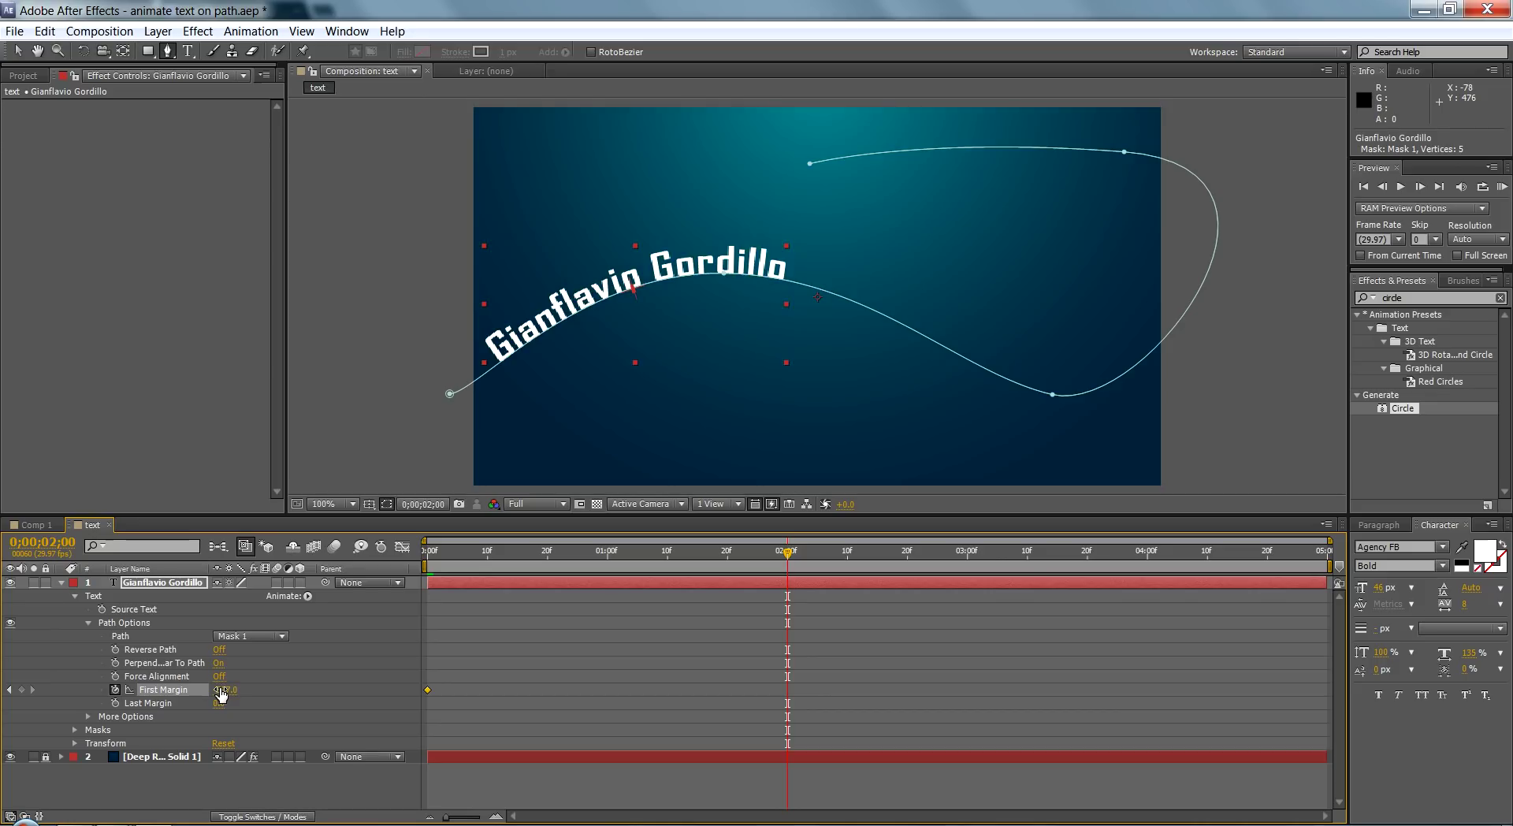
{"action": "left_click_drag", "start_coordinate": [221, 693], "coordinate": [1129, 605]}
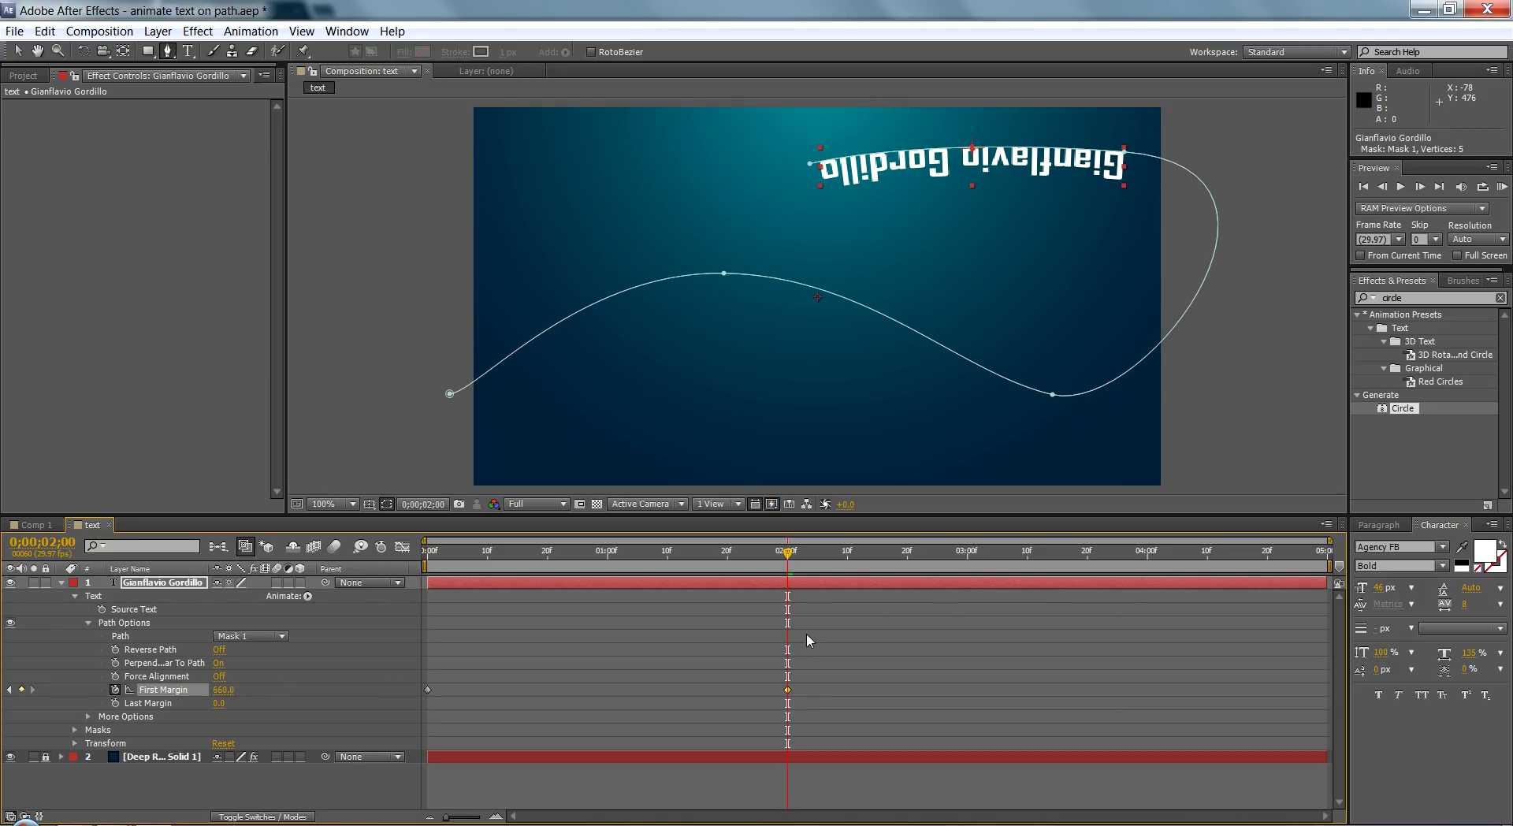
{"action": "left_click_drag", "start_coordinate": [771, 656], "coordinate": [803, 713]}
{"action": "left_click", "coordinate": [457, 554]}
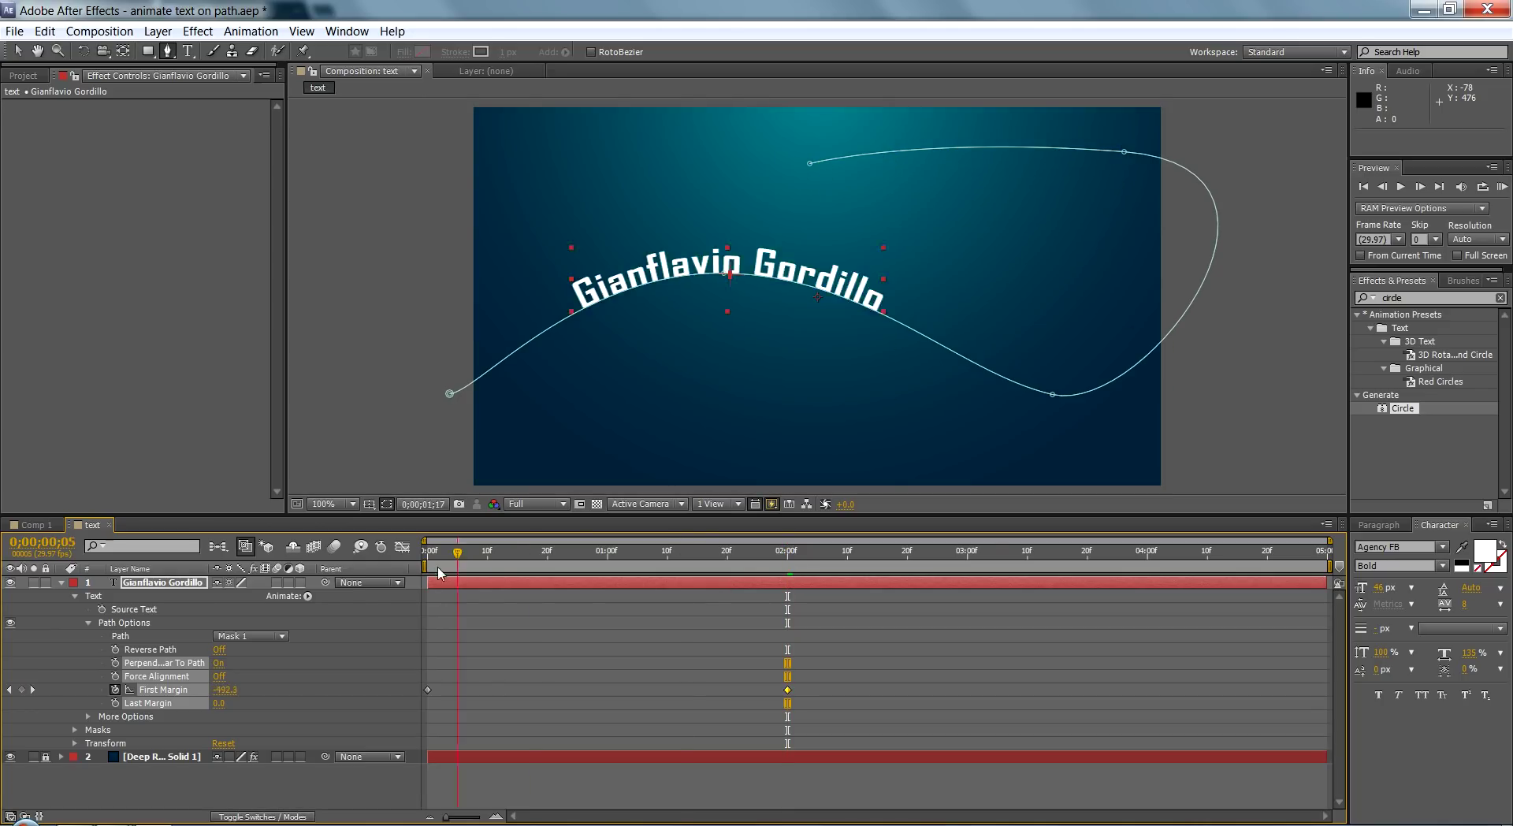
{"action": "left_click_drag", "start_coordinate": [458, 553], "coordinate": [791, 602]}
Step: Nudge the 660 First Margin keyframe slightly later and preview from the start
{"action": "right_click", "coordinate": [788, 697]}
{"action": "left_click", "coordinate": [787, 692]}
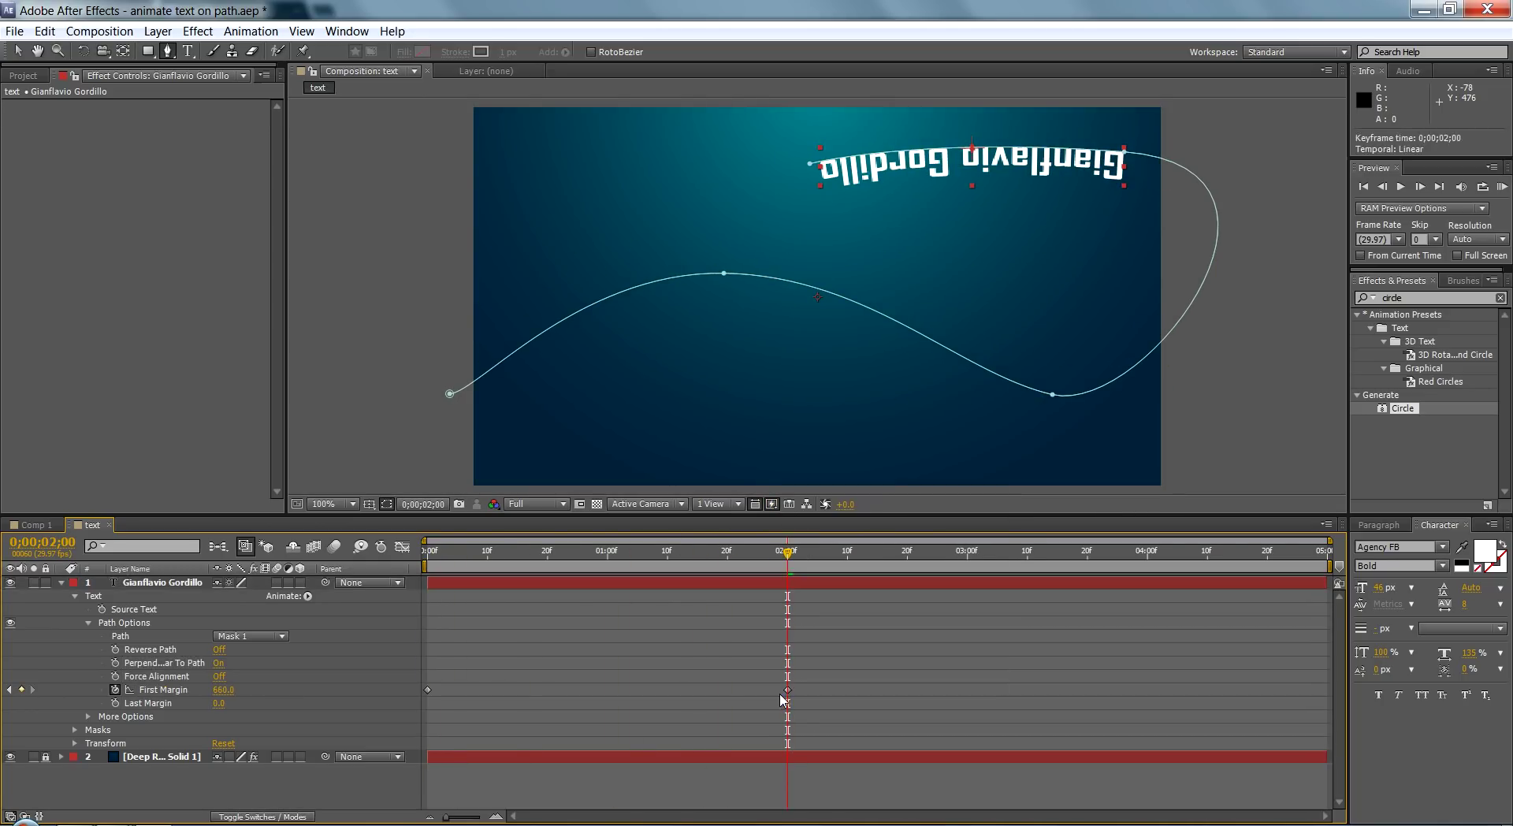
{"action": "left_click_drag", "start_coordinate": [788, 692], "coordinate": [788, 697]}
{"action": "left_click", "coordinate": [740, 704]}
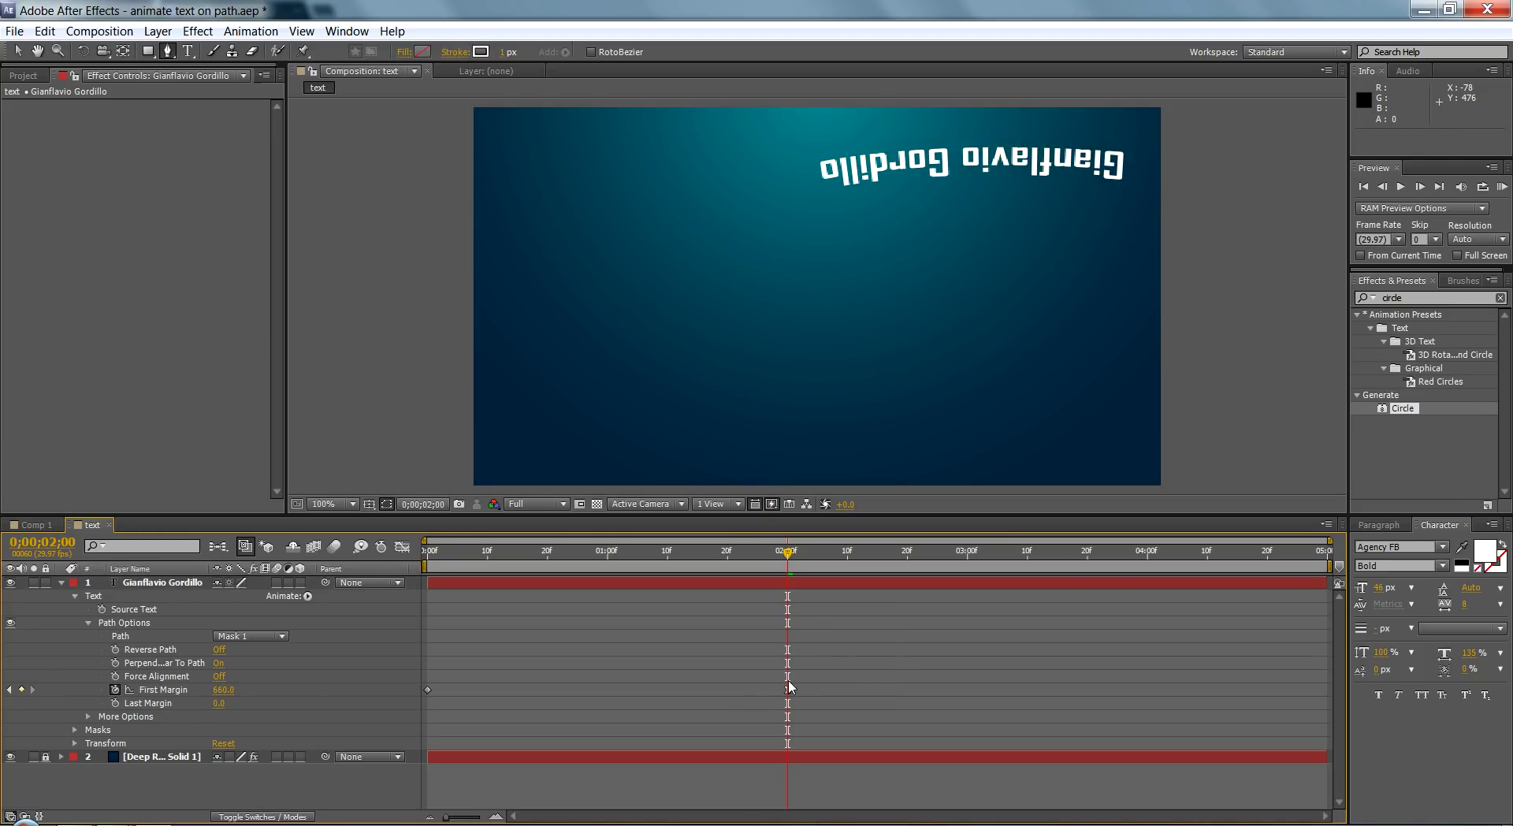
{"action": "left_click", "coordinate": [428, 689]}
{"action": "left_click_drag", "start_coordinate": [456, 544], "coordinate": [427, 544]}
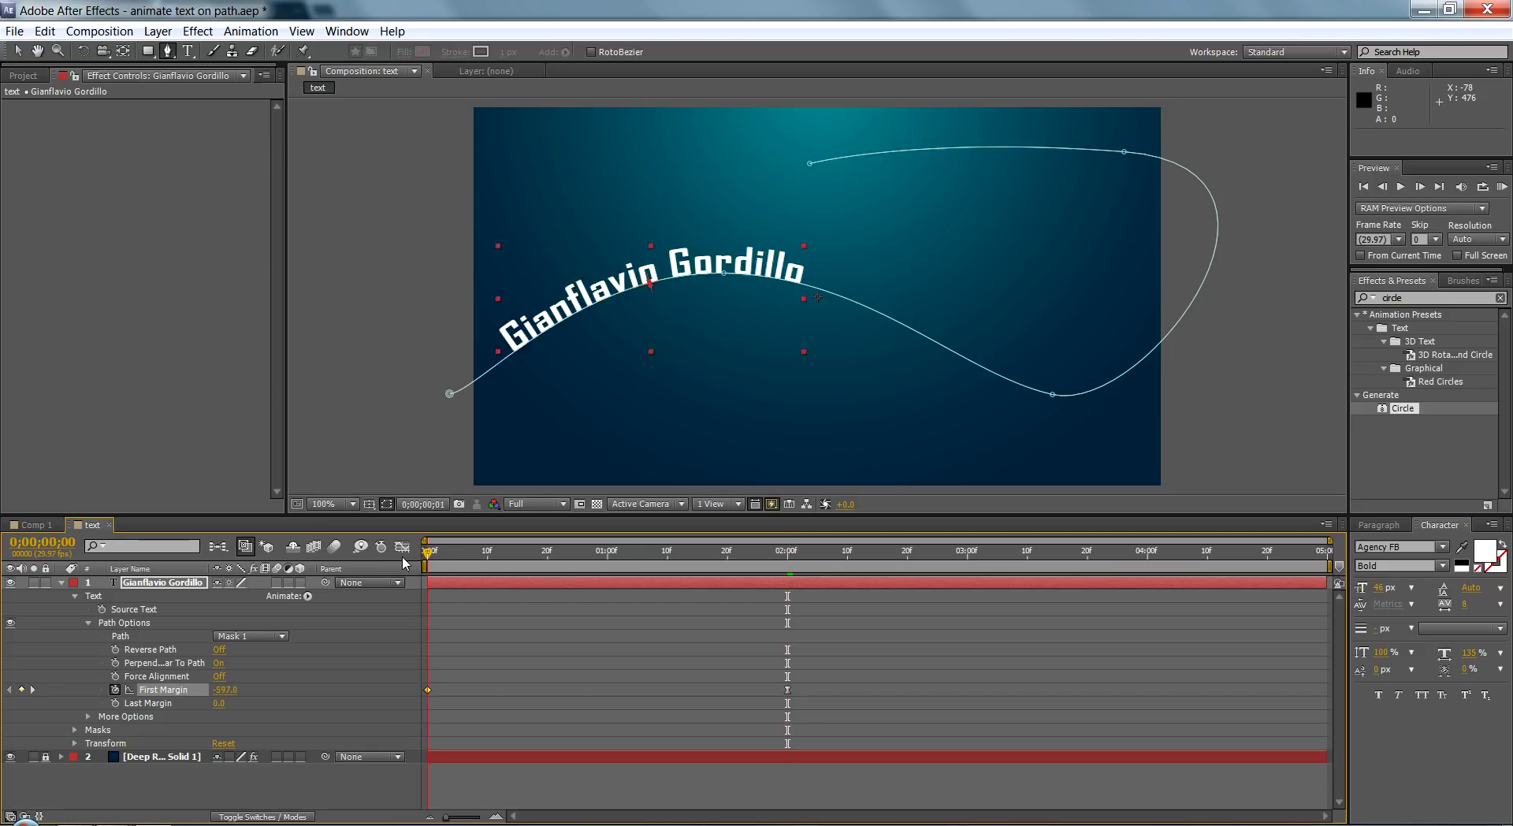
{"action": "key", "text": "space"}
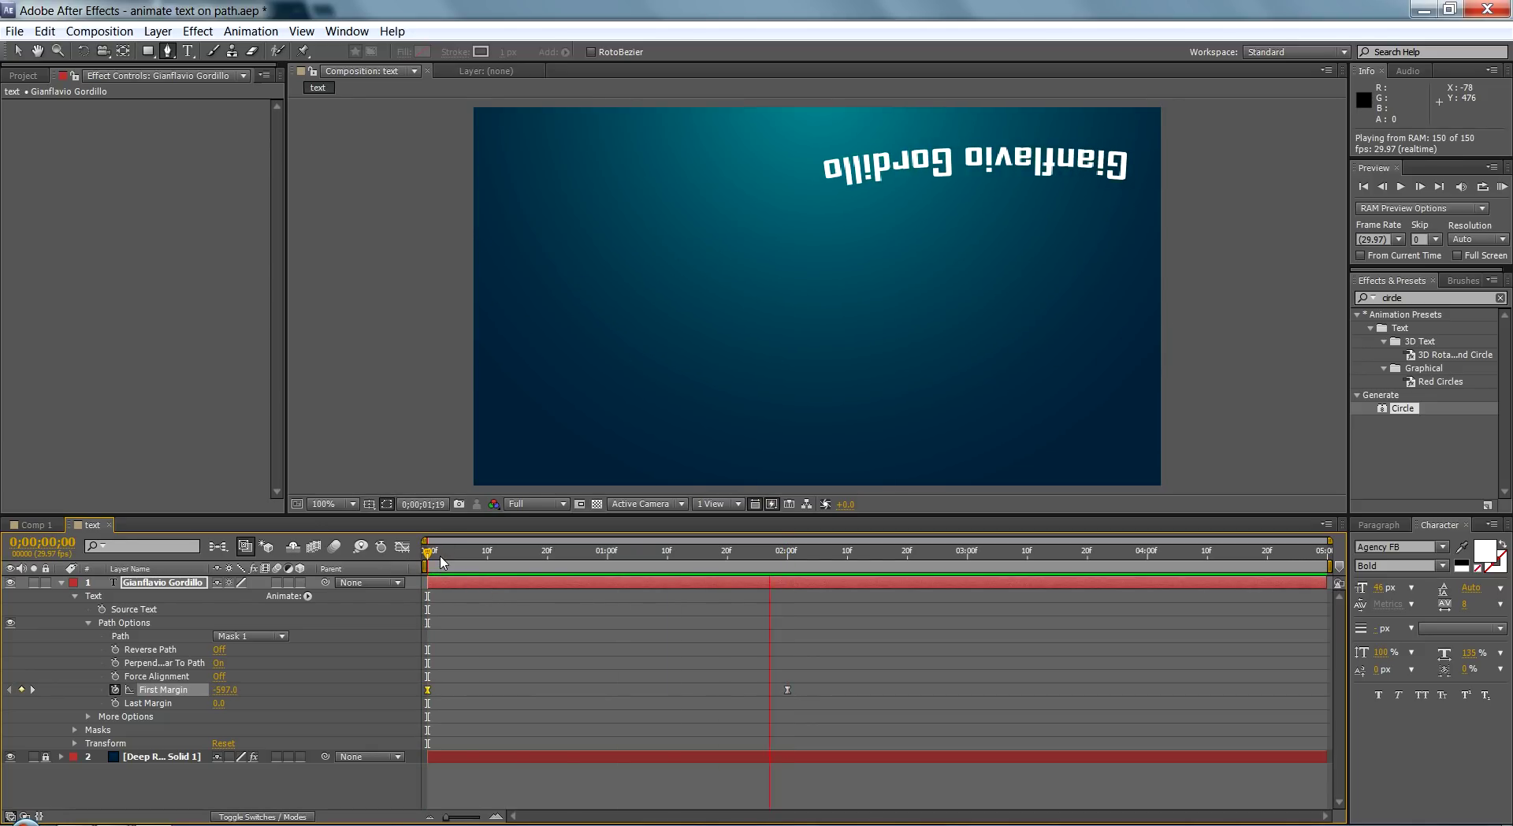
Step: Pull Mask 1's lower-right and top vertices leftward into a tighter hook, then scrub to check
{"action": "key", "text": "space"}
{"action": "key", "text": "a"}
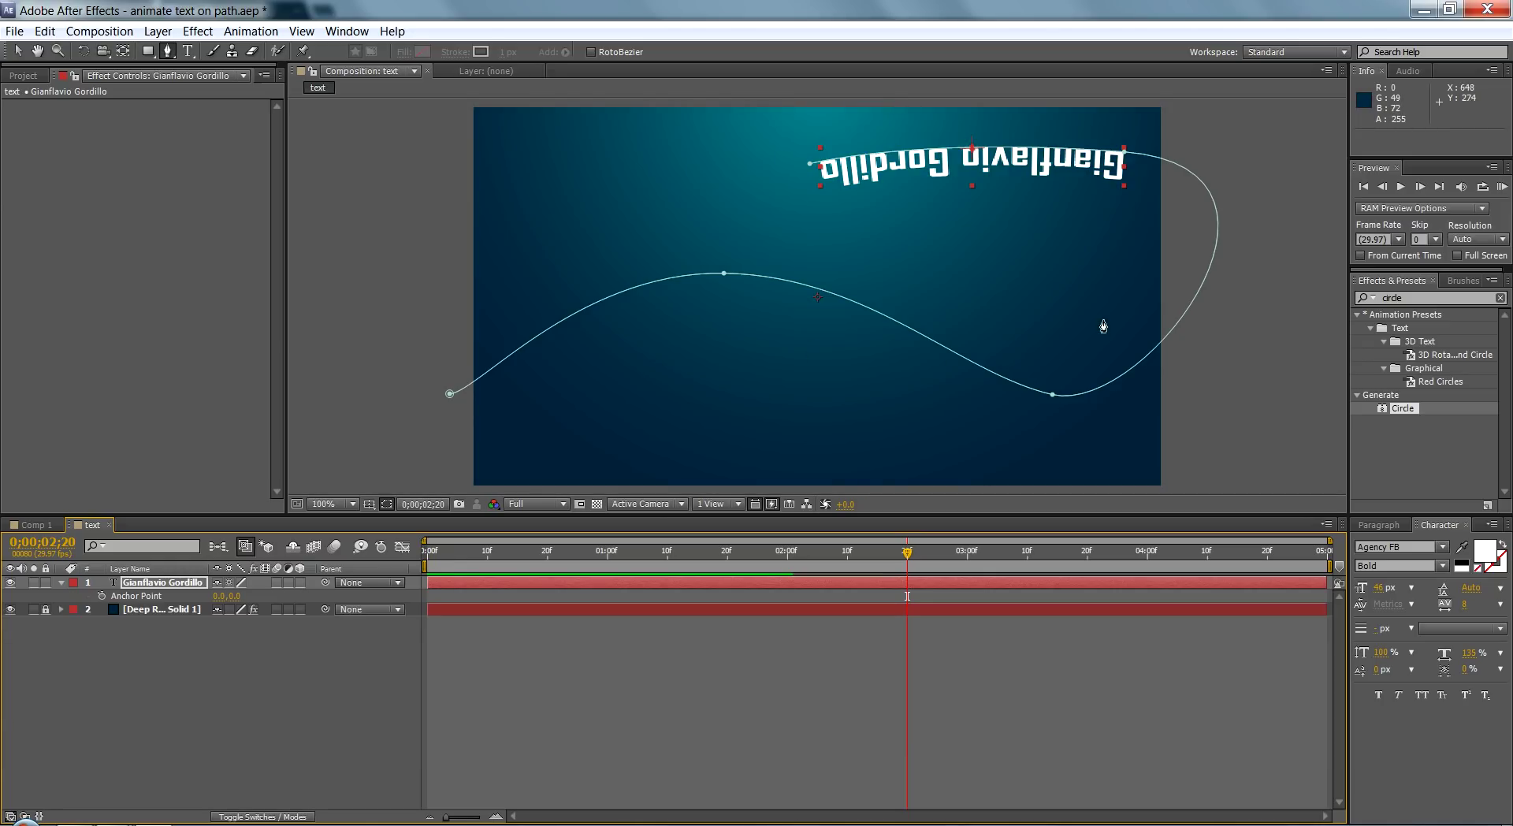
{"action": "key", "text": "v"}
{"action": "left_click_drag", "start_coordinate": [1055, 398], "coordinate": [930, 335]}
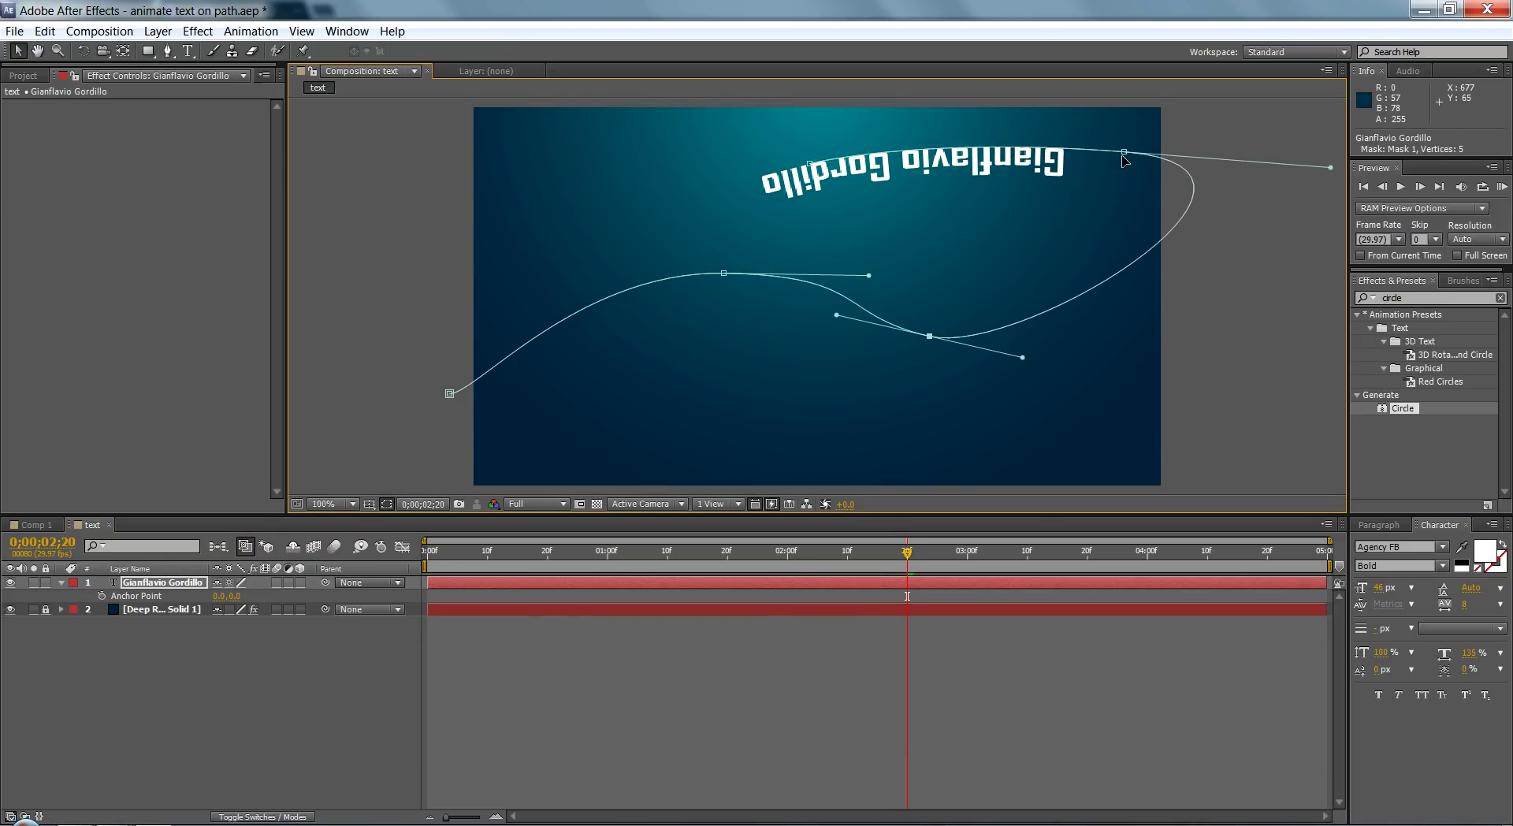
{"action": "left_click_drag", "start_coordinate": [1124, 159], "coordinate": [1017, 140]}
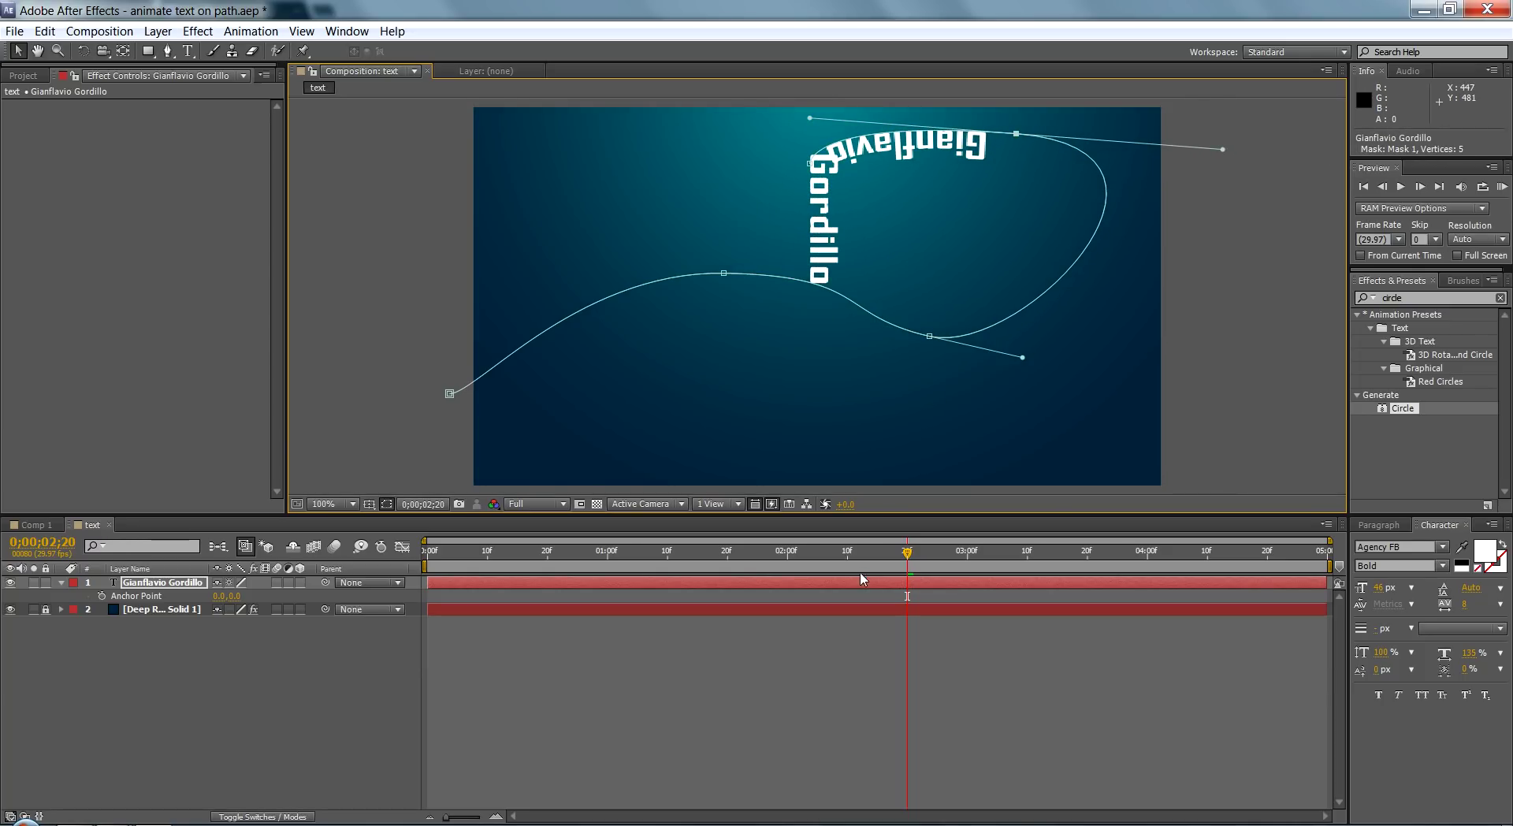
{"action": "left_click_drag", "start_coordinate": [613, 552], "coordinate": [897, 554]}
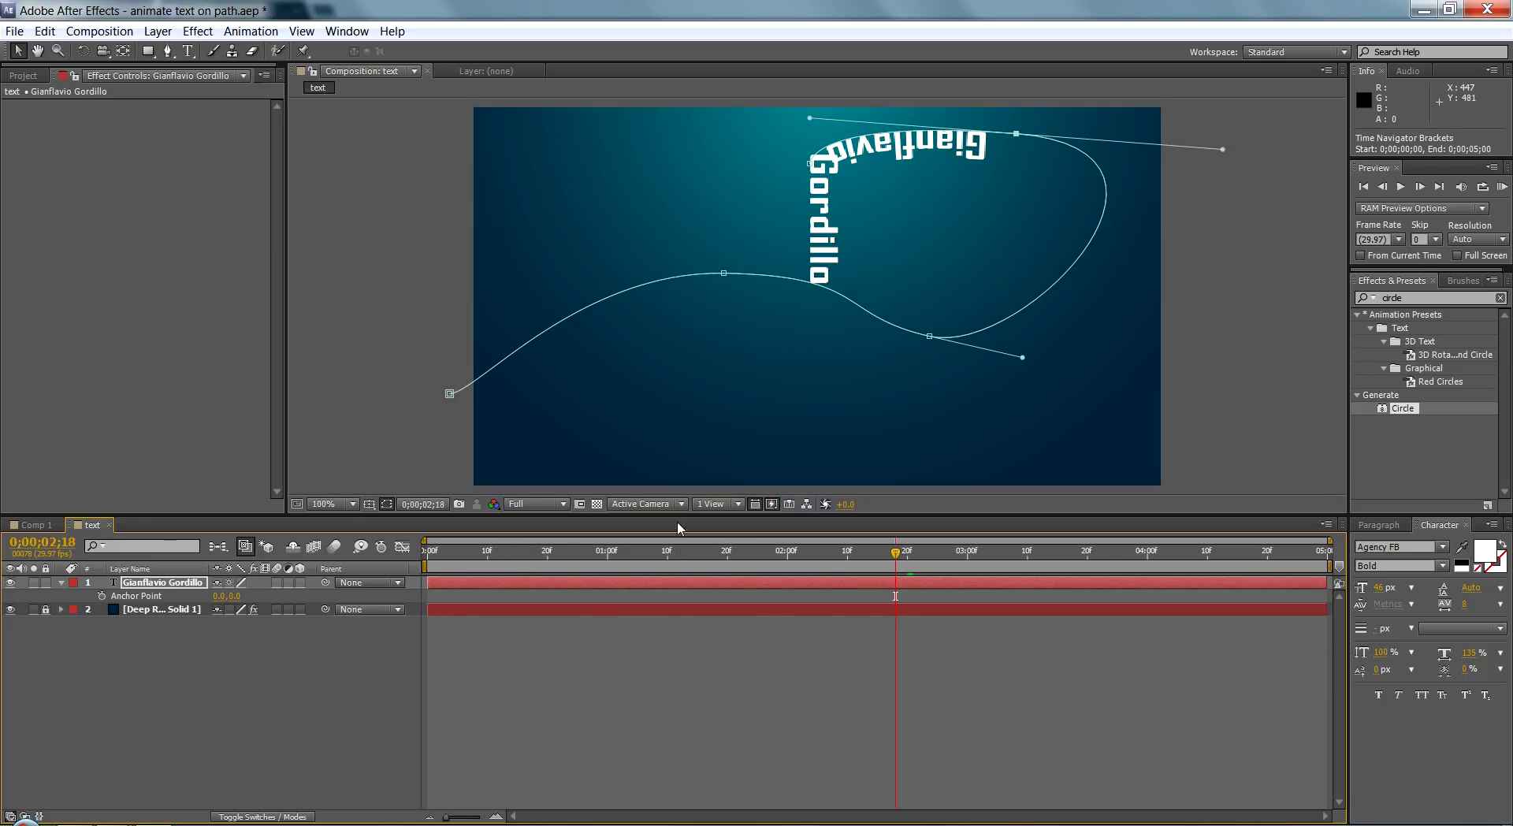